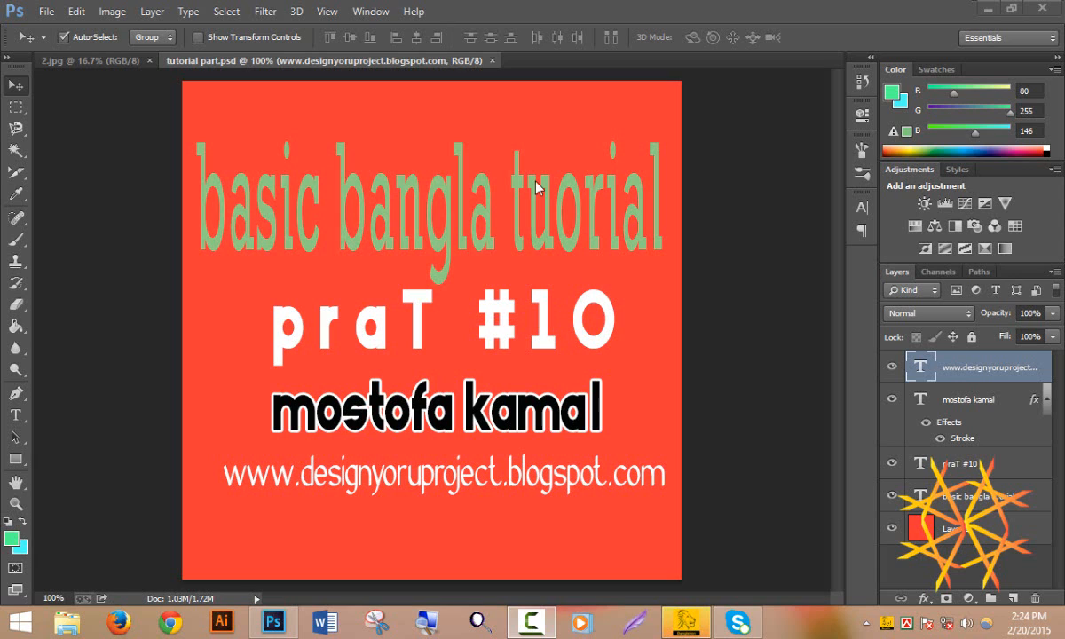
Close the tutorial part.psd document, and activate the Eraser tool with a 139 px brush
{"action": "left_click", "coordinate": [492, 61]}
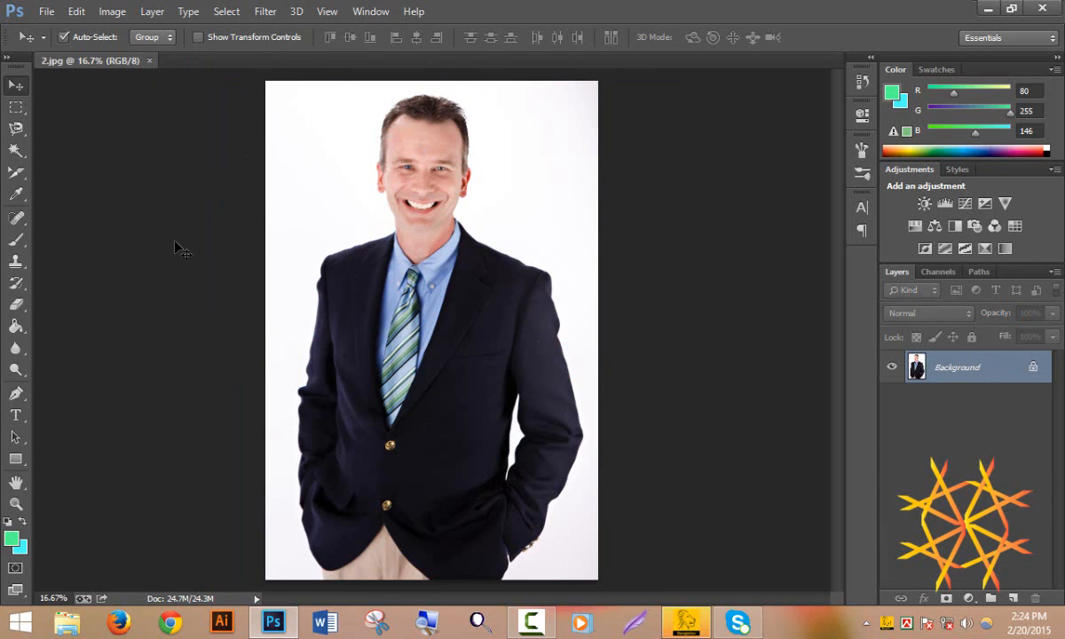
{"action": "left_click_drag", "start_coordinate": [16, 304], "coordinate": [78, 305]}
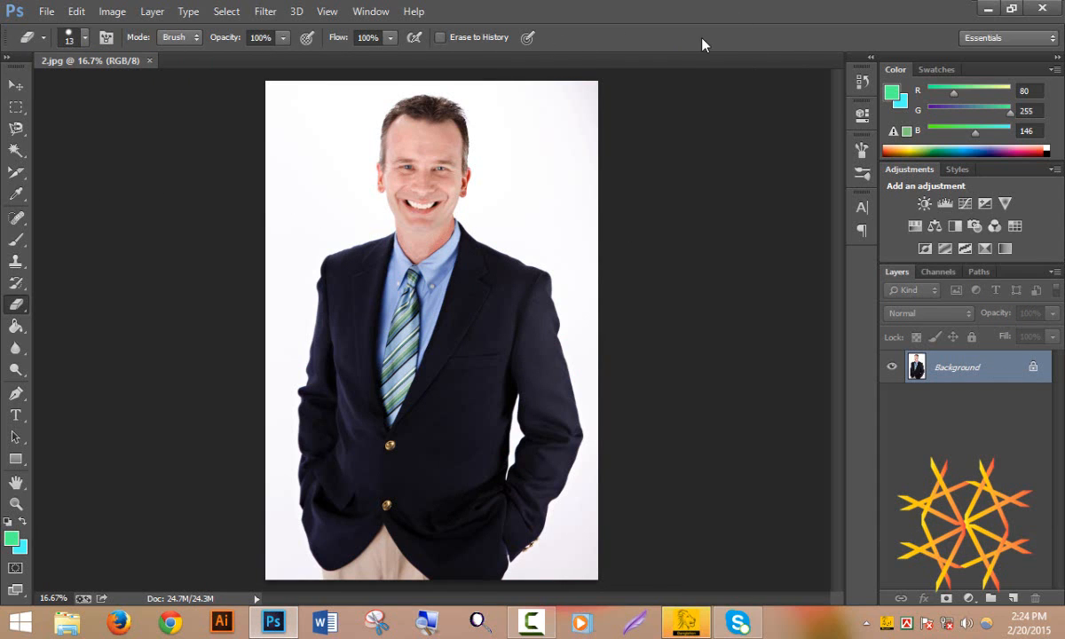
{"action": "left_click", "coordinate": [86, 39]}
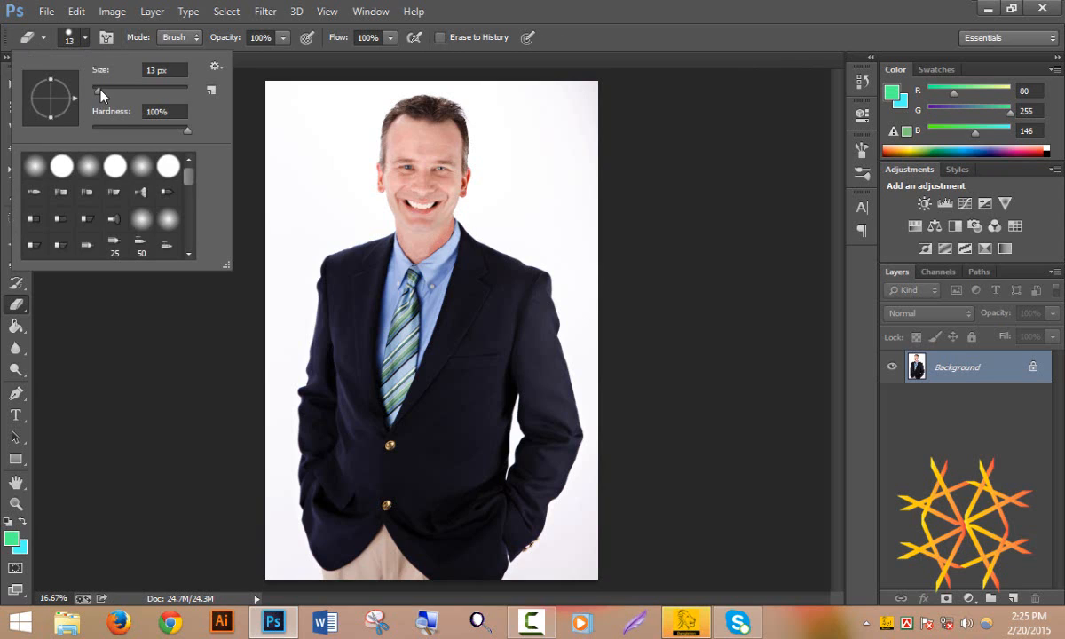
{"action": "left_click_drag", "start_coordinate": [100, 89], "coordinate": [135, 89]}
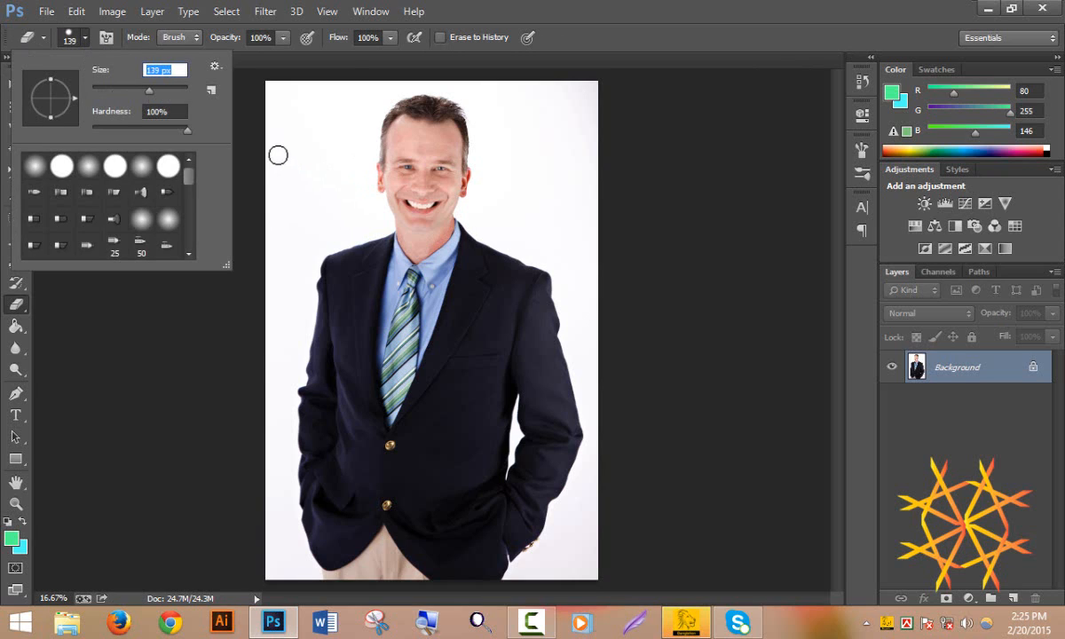
Try erasing the white backdrop left of the man on the locked Background layer, and undo the strokes
{"action": "left_click", "coordinate": [285, 91]}
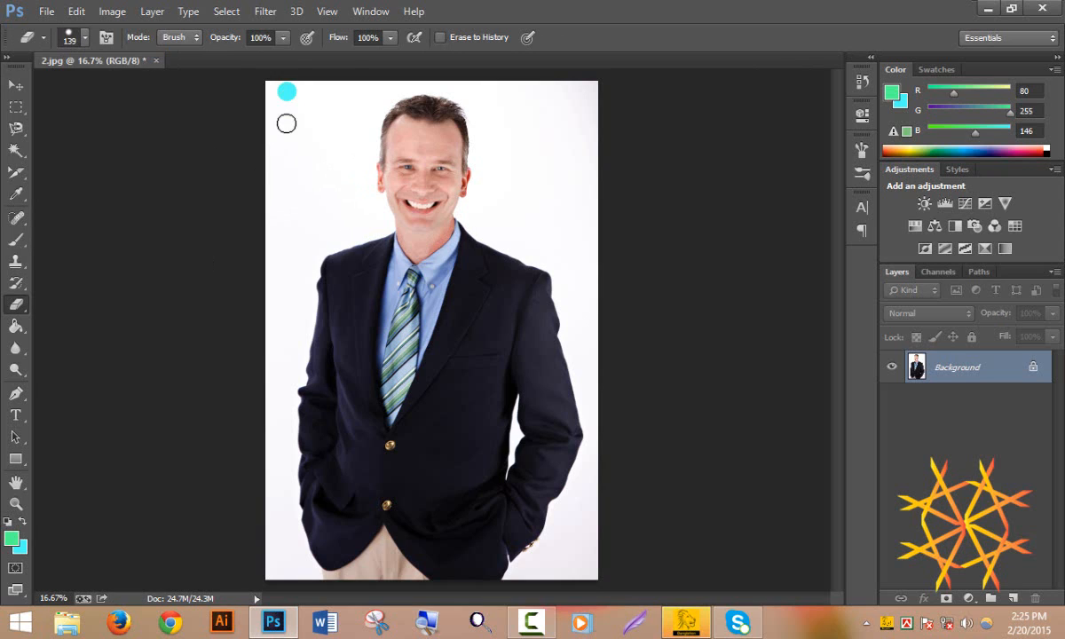
{"action": "mouse_move", "coordinate": [286, 93]}
{"action": "left_mouse_down"}
{"action": "mouse_move", "coordinate": [273, 322]}
{"action": "mouse_move", "coordinate": [312, 200]}
{"action": "left_mouse_up"}
{"action": "mouse_move", "coordinate": [329, 144]}
{"action": "left_mouse_down"}
{"action": "mouse_move", "coordinate": [314, 83]}
{"action": "mouse_move", "coordinate": [277, 178]}
{"action": "mouse_move", "coordinate": [278, 240]}
{"action": "mouse_move", "coordinate": [282, 219]}
{"action": "left_mouse_up"}
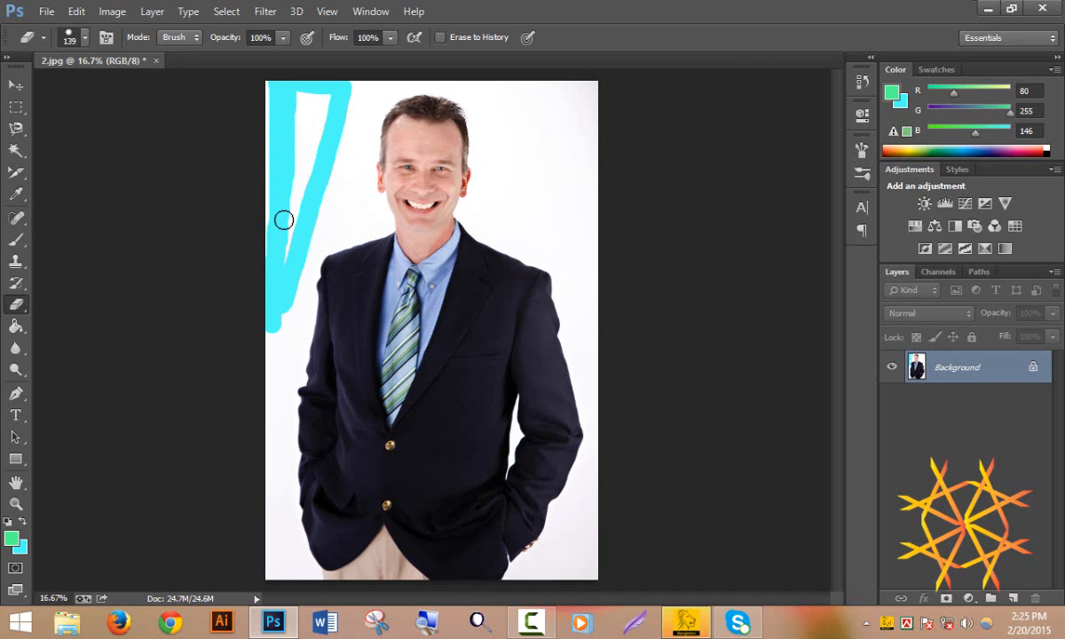
{"action": "key", "text": "ctrl+z"}
{"action": "key", "text": "ctrl+z"}
{"action": "key", "text": "ctrl+z"}
{"action": "key", "text": "ctrl+alt+z"}
{"action": "key", "text": "ctrl+alt+z"}
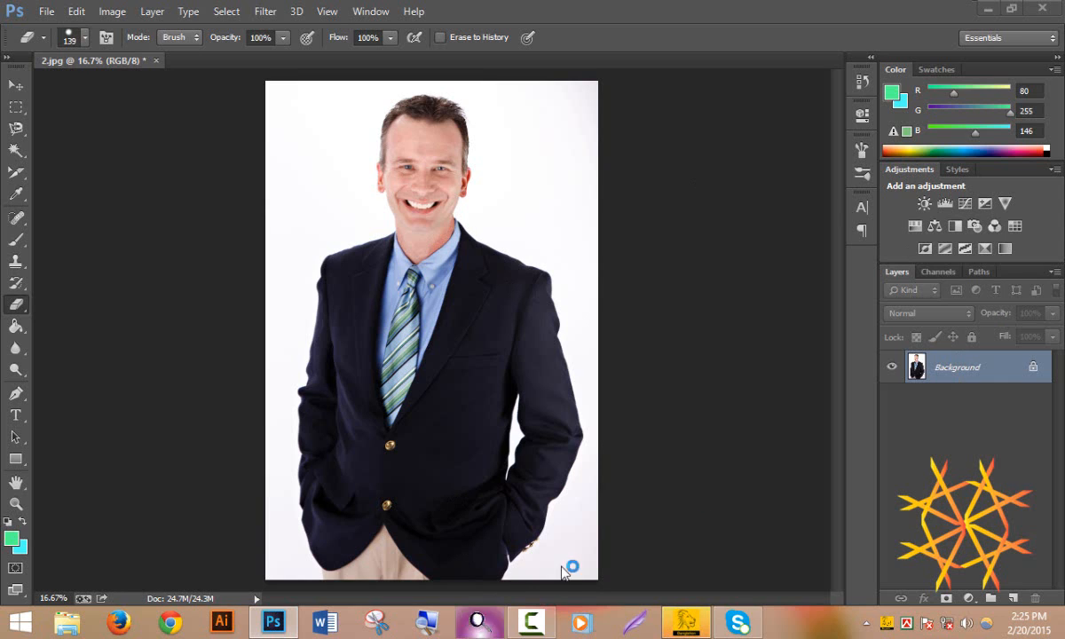
Convert the locked Background into a regular layer named Layer 0
{"action": "double_click", "coordinate": [1034, 370]}
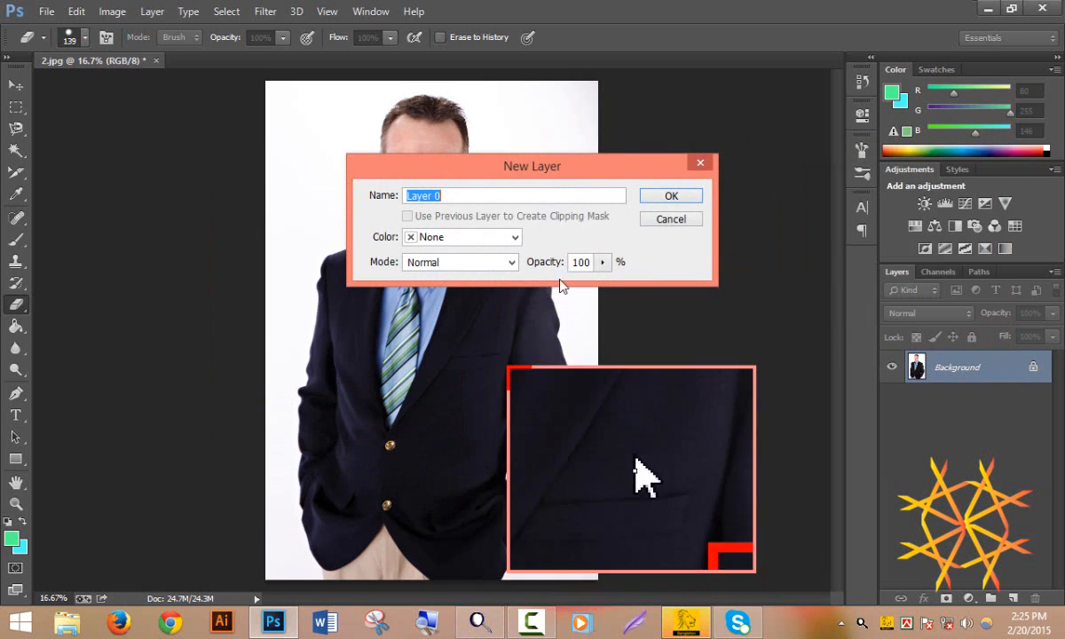
{"action": "left_click", "coordinate": [671, 197]}
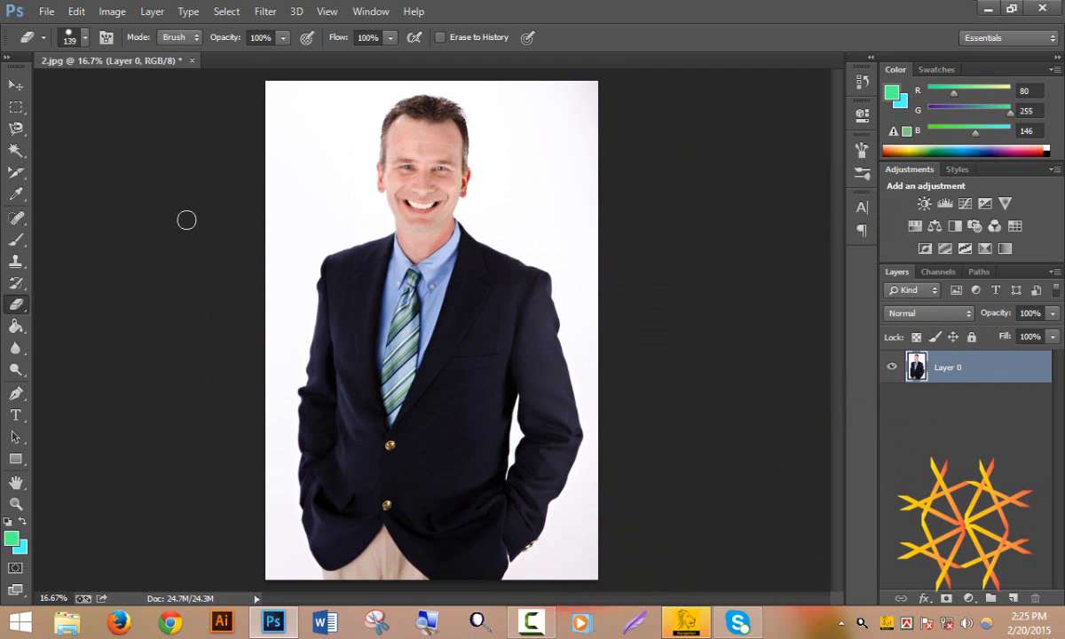
Erase a test stroke down the white area left of the man on Layer 0, and undo it
{"action": "left_click_drag", "start_coordinate": [296, 97], "coordinate": [283, 188]}
{"action": "left_click_drag", "start_coordinate": [278, 252], "coordinate": [273, 265]}
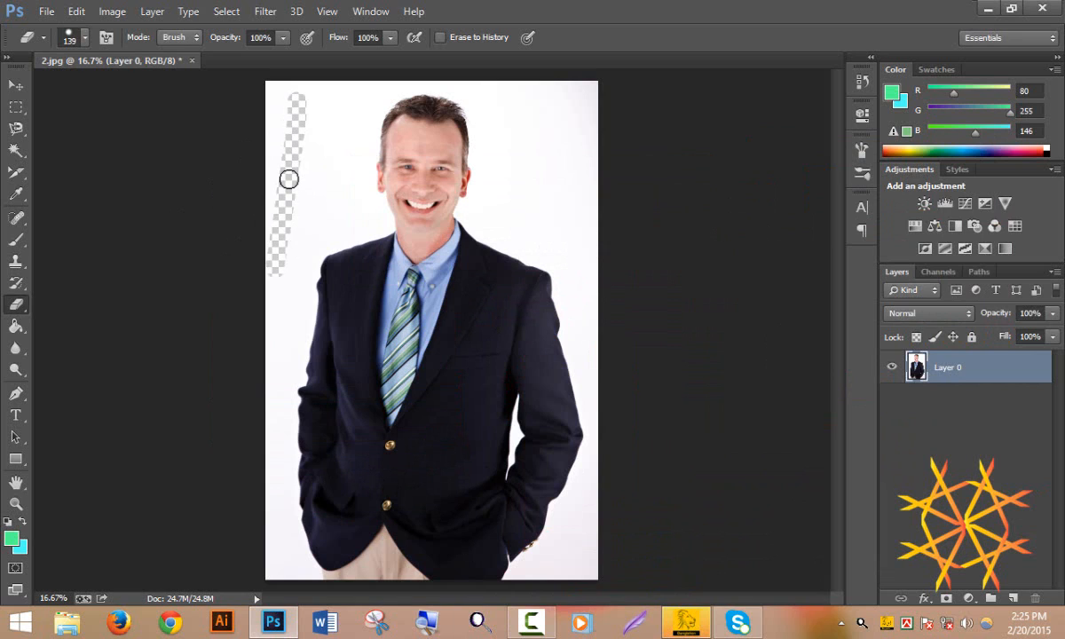
{"action": "key", "text": "ctrl+z"}
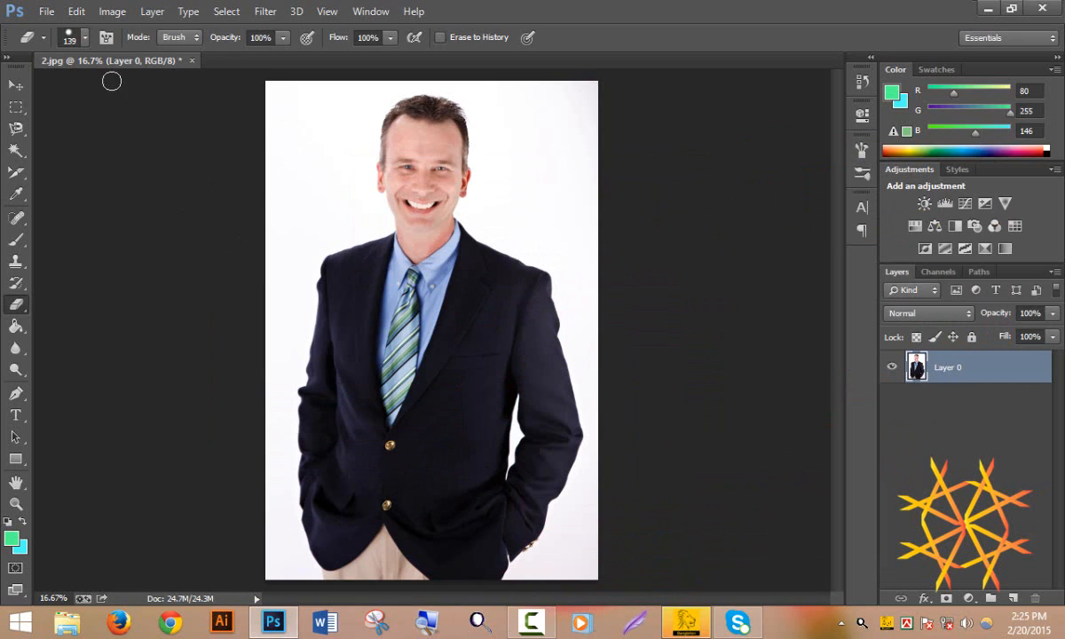
{"action": "left_click", "coordinate": [173, 38]}
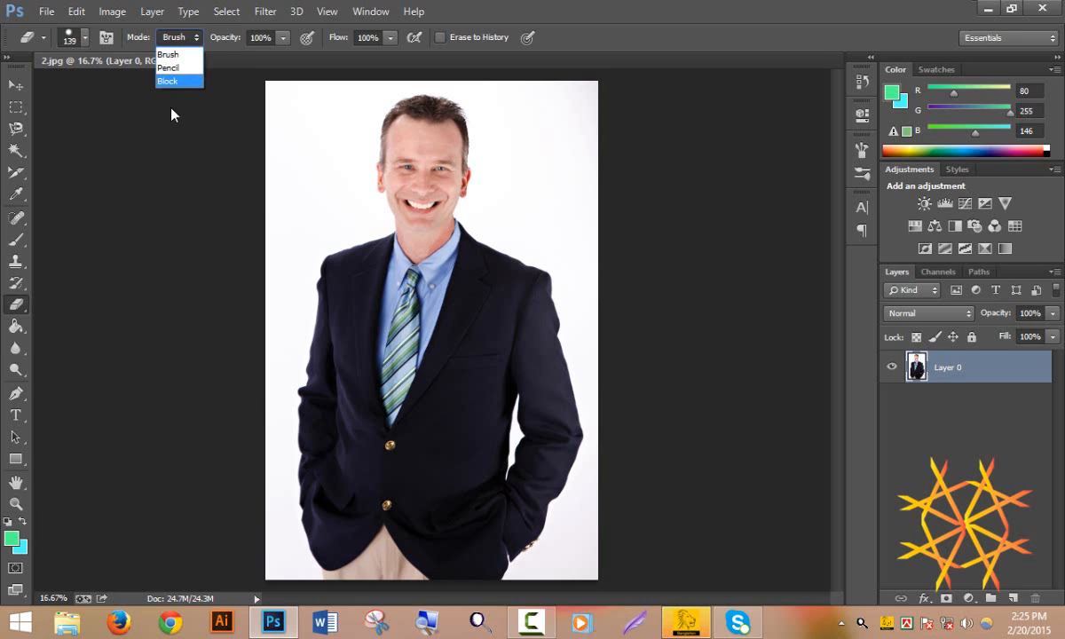
{"action": "left_click", "coordinate": [23, 309]}
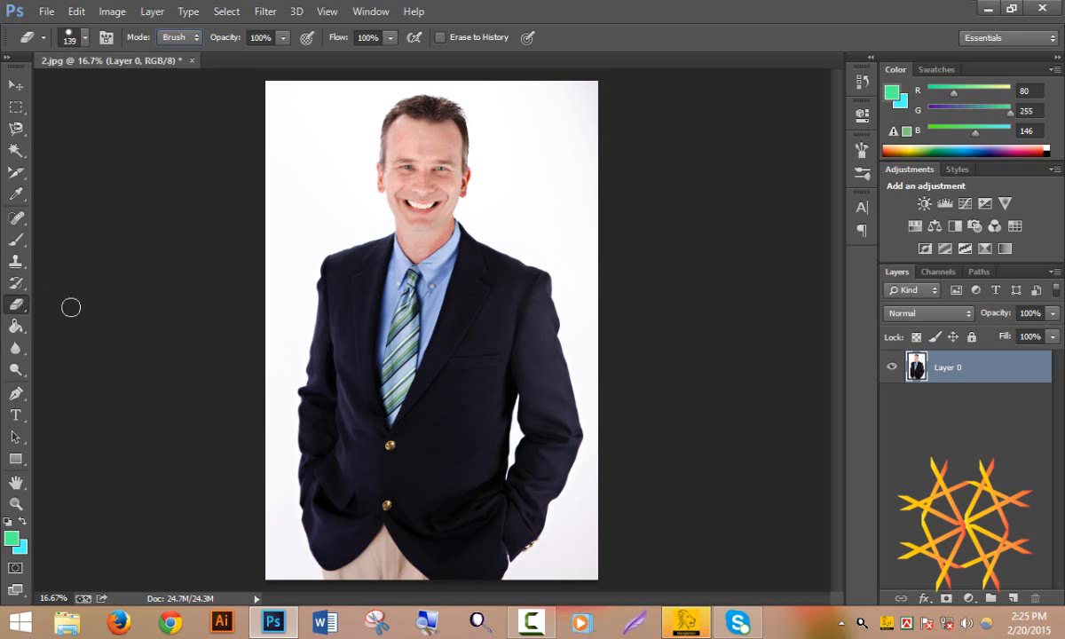
{"action": "left_click", "coordinate": [22, 306]}
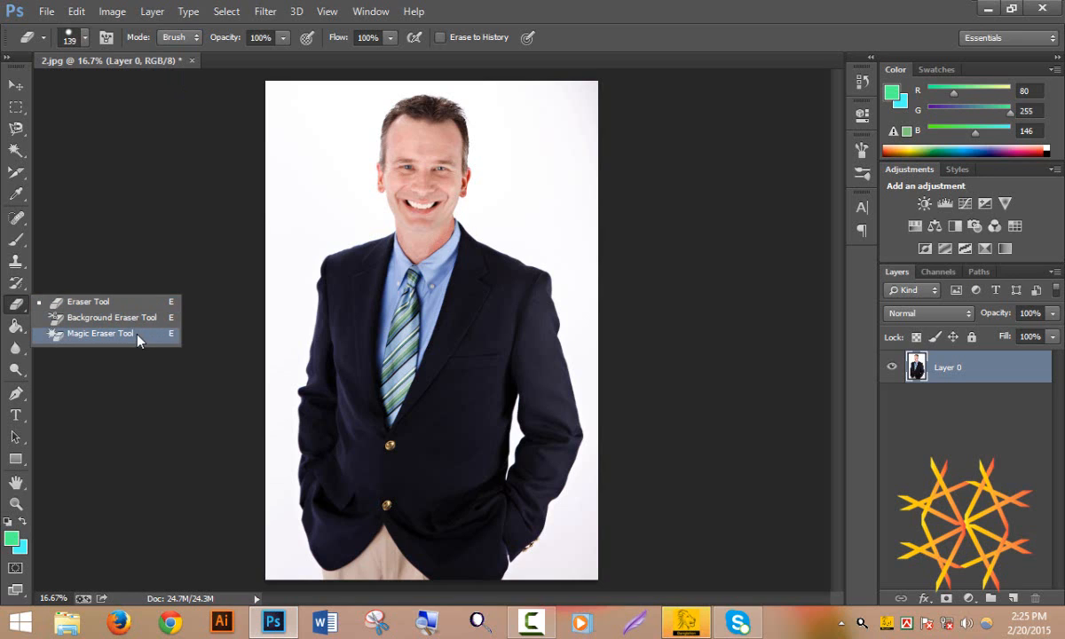
{"action": "left_click", "coordinate": [16, 303]}
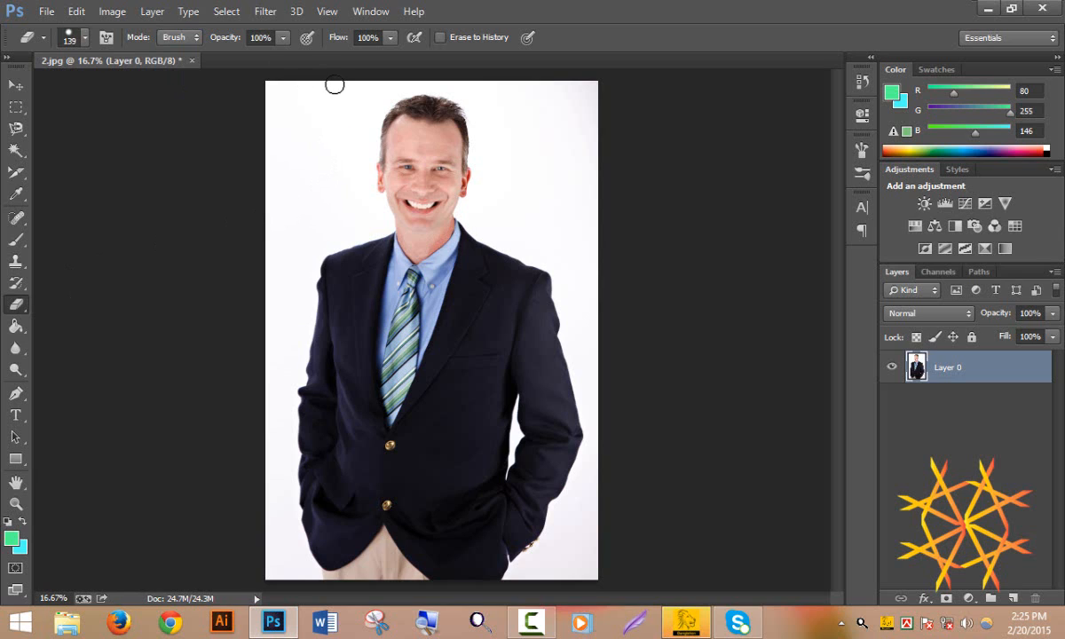
Try erasing the upper-left backdrop and a strip across the man's face, and undo both strokes
{"action": "mouse_move", "coordinate": [334, 85]}
{"action": "left_mouse_down"}
{"action": "mouse_move", "coordinate": [260, 317]}
{"action": "mouse_move", "coordinate": [293, 74]}
{"action": "mouse_move", "coordinate": [272, 182]}
{"action": "mouse_move", "coordinate": [298, 139]}
{"action": "mouse_move", "coordinate": [272, 115]}
{"action": "mouse_move", "coordinate": [260, 118]}
{"action": "mouse_move", "coordinate": [308, 121]}
{"action": "mouse_move", "coordinate": [315, 94]}
{"action": "mouse_move", "coordinate": [339, 123]}
{"action": "left_mouse_up"}
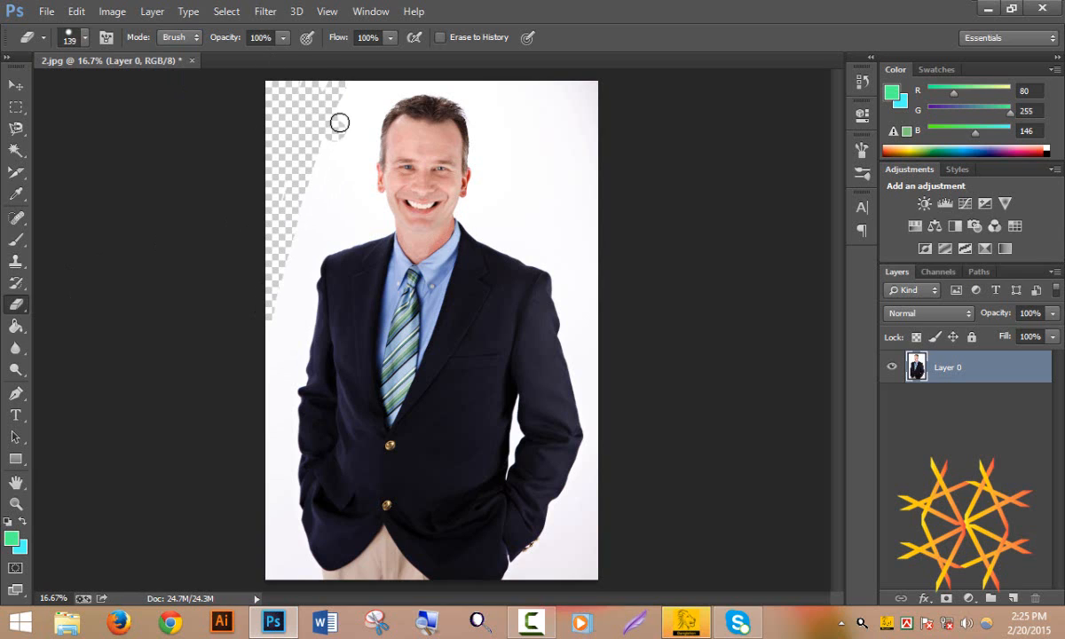
{"action": "left_click_drag", "start_coordinate": [568, 179], "coordinate": [341, 126]}
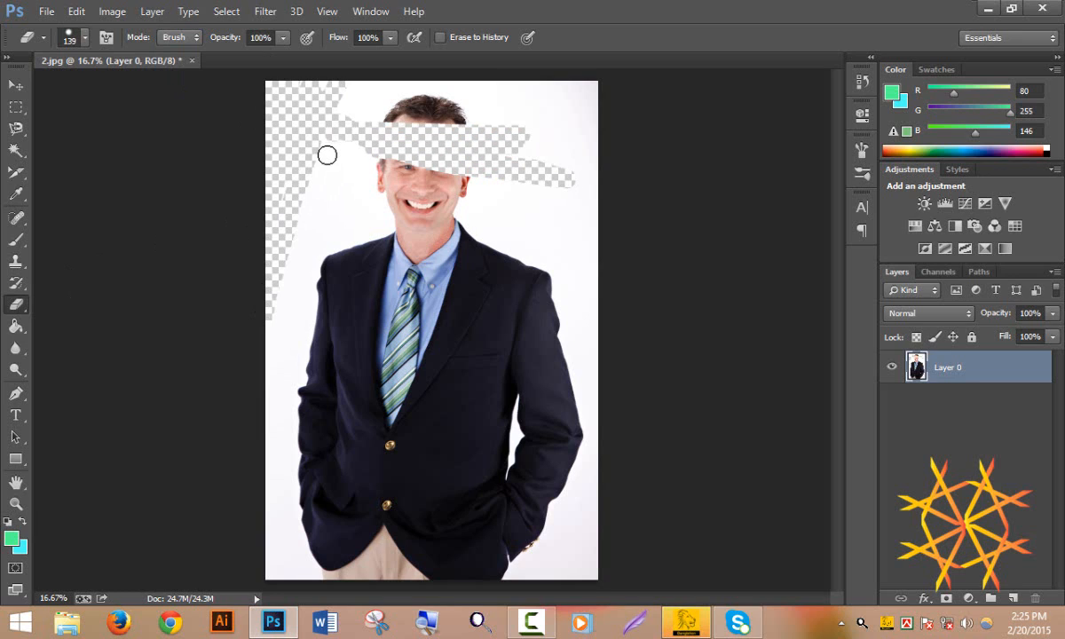
{"action": "key", "text": "ctrl+z"}
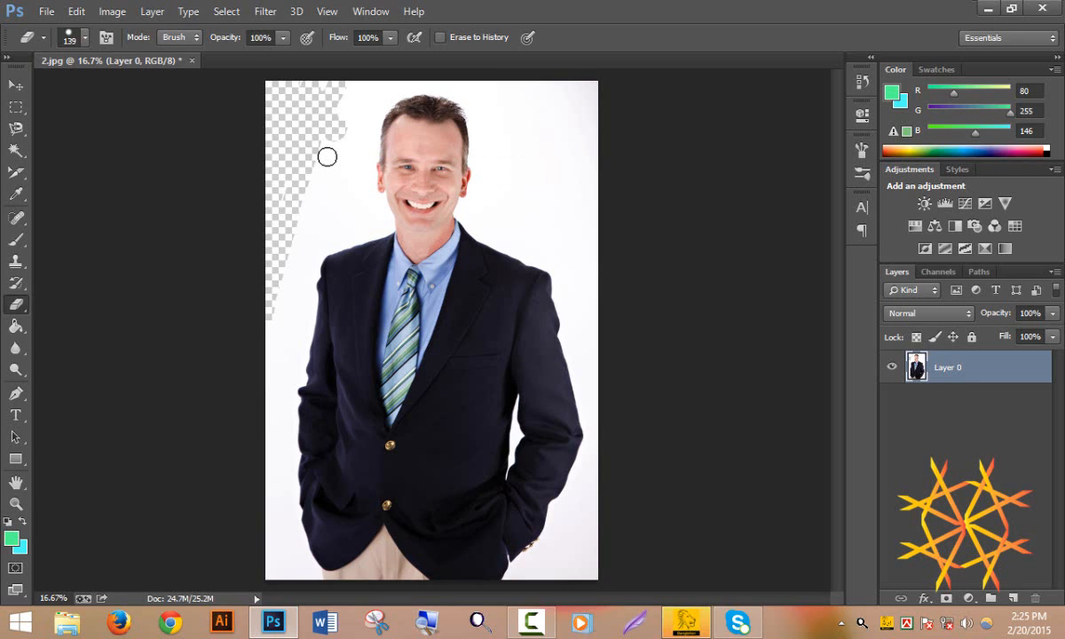
{"action": "key", "text": "ctrl+alt+z"}
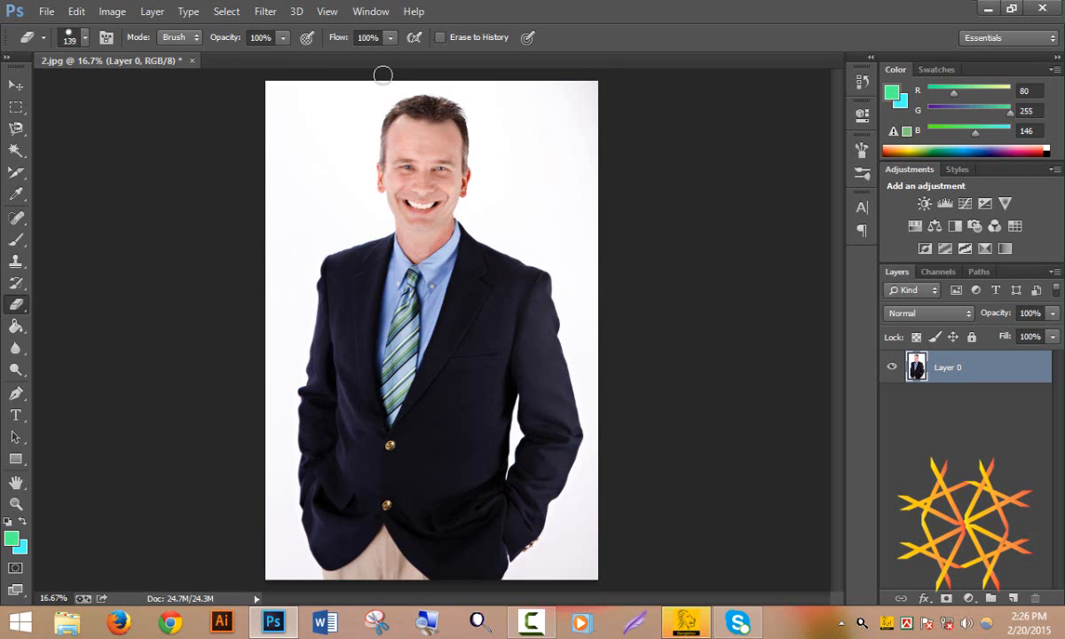
Erase a diagonal strip left of the man, and restore it using the Erase to History option
{"action": "left_click_drag", "start_coordinate": [380, 73], "coordinate": [257, 326]}
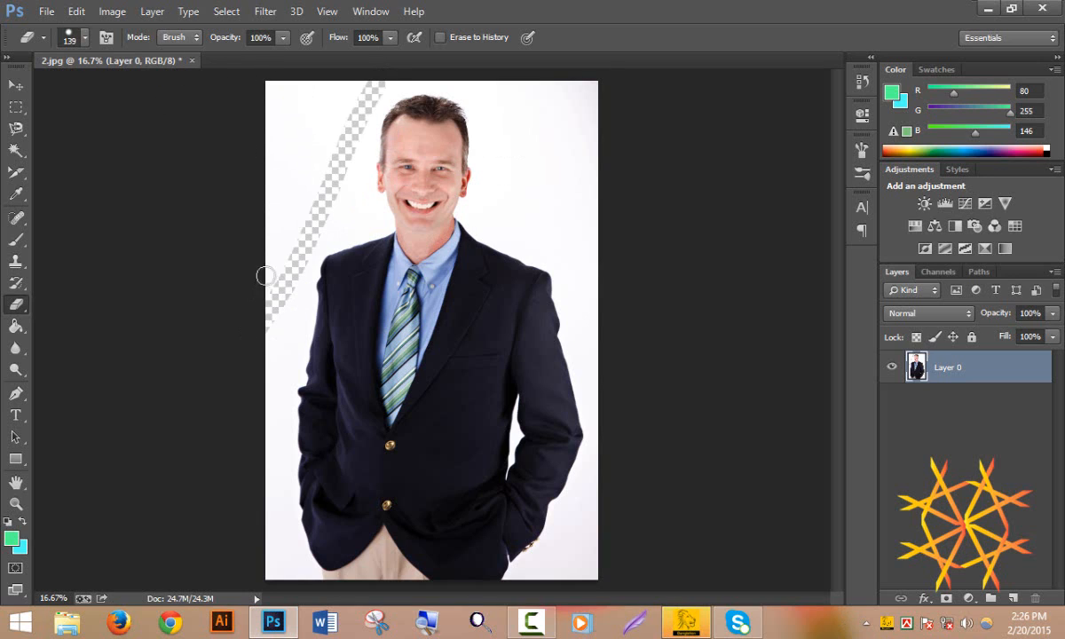
{"action": "left_click", "coordinate": [440, 37]}
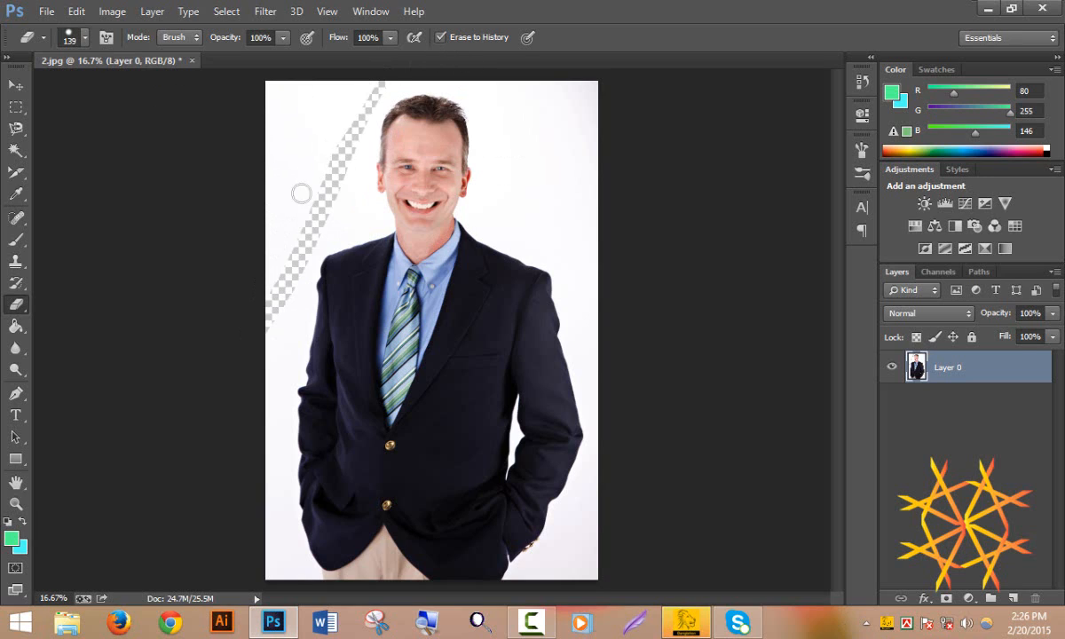
{"action": "mouse_move", "coordinate": [362, 75]}
{"action": "left_mouse_down"}
{"action": "mouse_move", "coordinate": [273, 297]}
{"action": "mouse_move", "coordinate": [375, 64]}
{"action": "mouse_move", "coordinate": [278, 341]}
{"action": "mouse_move", "coordinate": [382, 58]}
{"action": "mouse_move", "coordinate": [366, 138]}
{"action": "mouse_move", "coordinate": [272, 327]}
{"action": "mouse_move", "coordinate": [253, 277]}
{"action": "left_mouse_up"}
{"action": "left_click", "coordinate": [440, 37]}
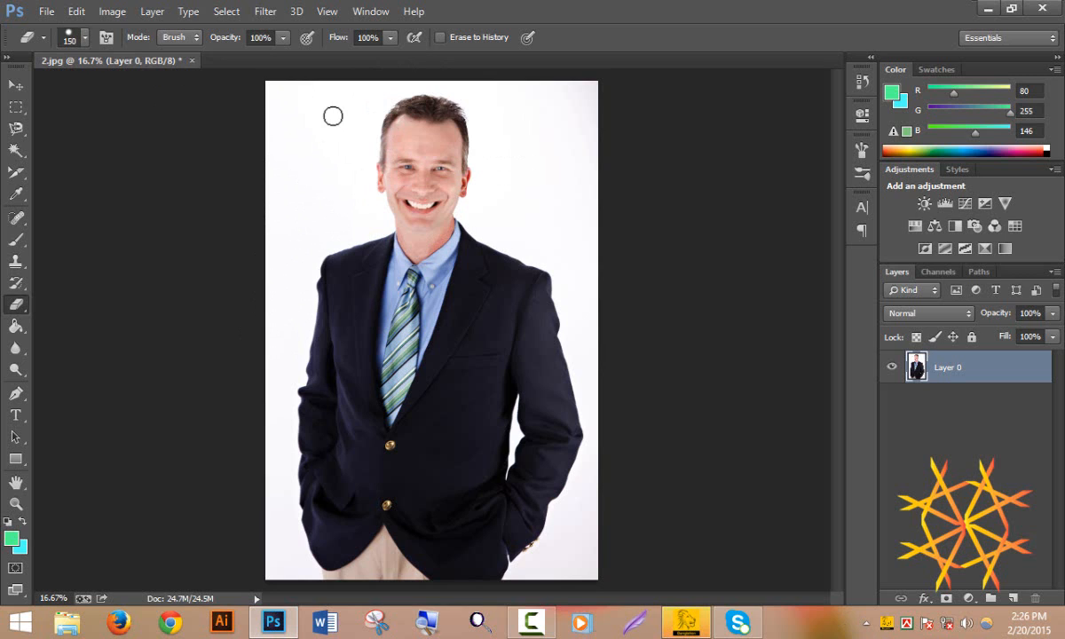
Erase the backdrop left of the man with a 700 px eraser, and restore it using Erase to History
{"action": "key", "text": "bracketright"}
{"action": "key", "text": "bracketright"}
{"action": "key", "text": "bracketright"}
{"action": "key", "text": "bracketright"}
{"action": "key", "text": "bracketright"}
{"action": "key", "text": "bracketright"}
{"action": "key", "text": "bracketright"}
{"action": "key", "text": "bracketright"}
{"action": "mouse_move", "coordinate": [330, 107]}
{"action": "left_mouse_down"}
{"action": "mouse_move", "coordinate": [214, 401]}
{"action": "mouse_move", "coordinate": [281, 109]}
{"action": "mouse_move", "coordinate": [251, 183]}
{"action": "left_mouse_up"}
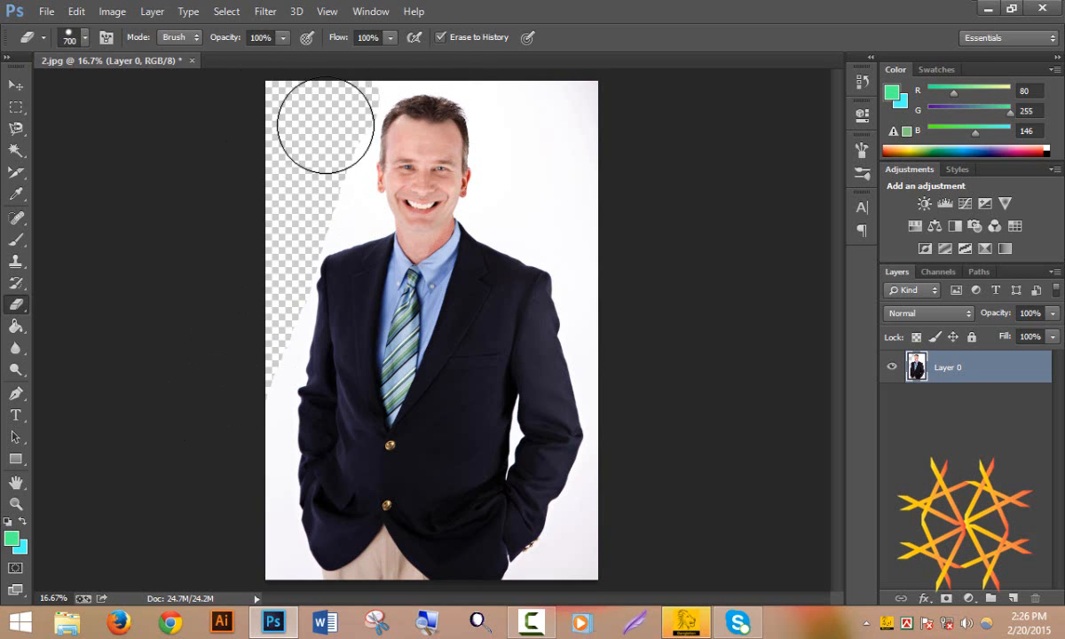
{"action": "mouse_move", "coordinate": [321, 131]}
{"action": "left_mouse_down"}
{"action": "mouse_move", "coordinate": [342, 103]}
{"action": "mouse_move", "coordinate": [232, 397]}
{"action": "mouse_move", "coordinate": [264, 186]}
{"action": "mouse_move", "coordinate": [303, 40]}
{"action": "mouse_move", "coordinate": [230, 210]}
{"action": "left_mouse_up"}
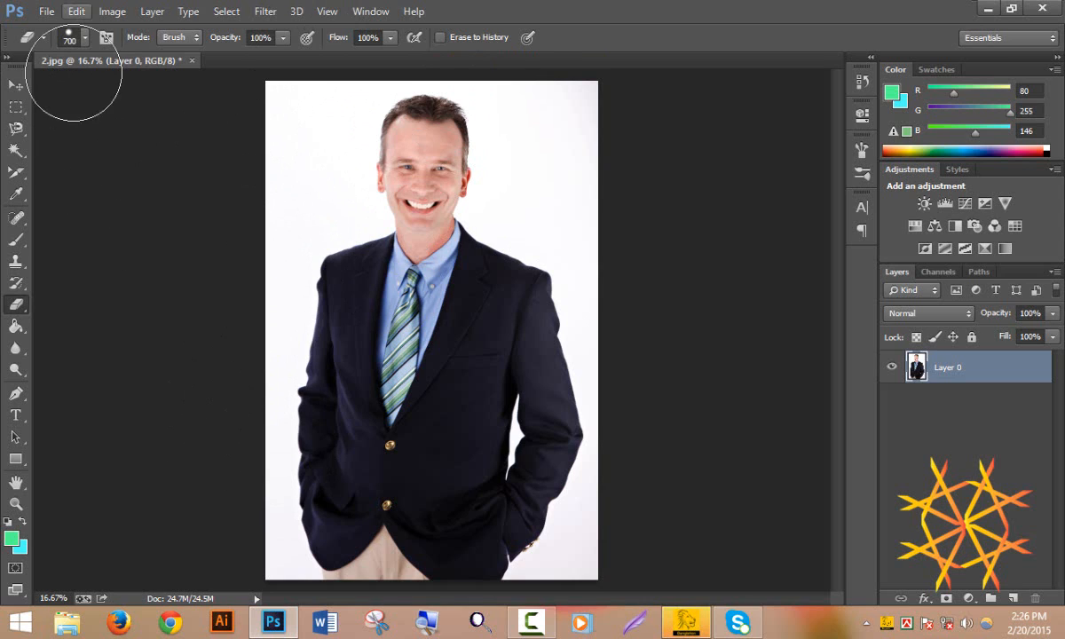
Switch to the Background Eraser tool and set its brush size to 1000 px
{"action": "left_click", "coordinate": [16, 305]}
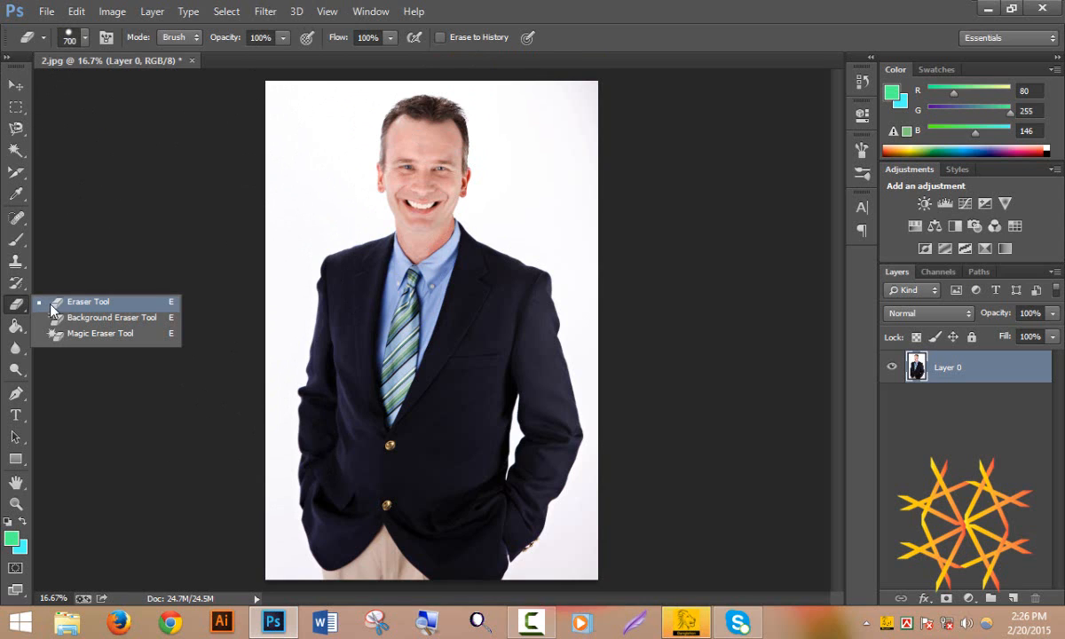
{"action": "left_click", "coordinate": [91, 324]}
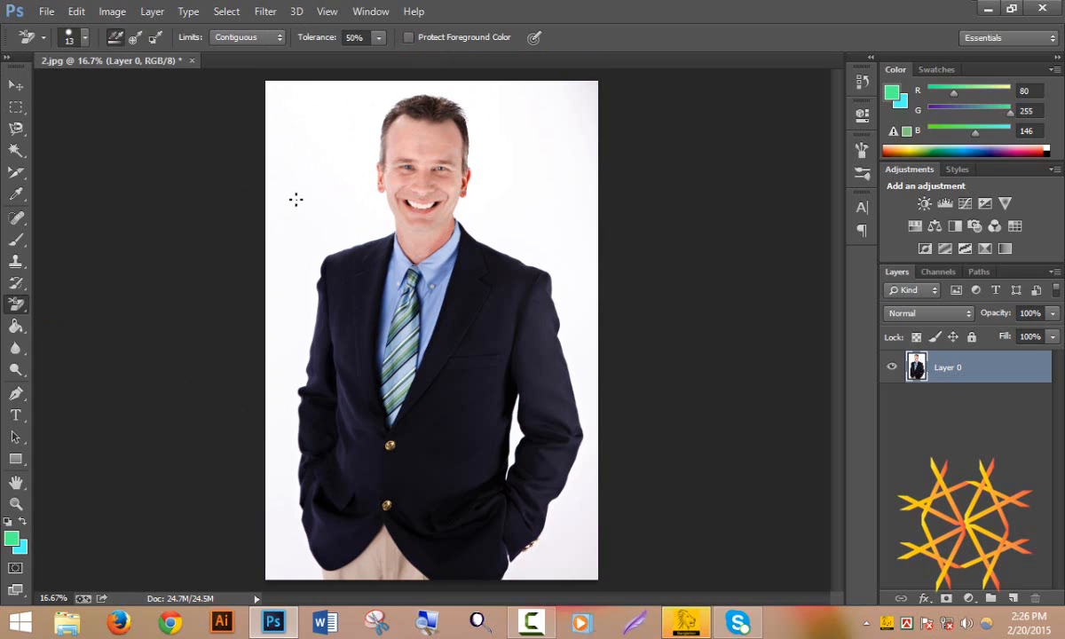
{"action": "left_click", "coordinate": [87, 36]}
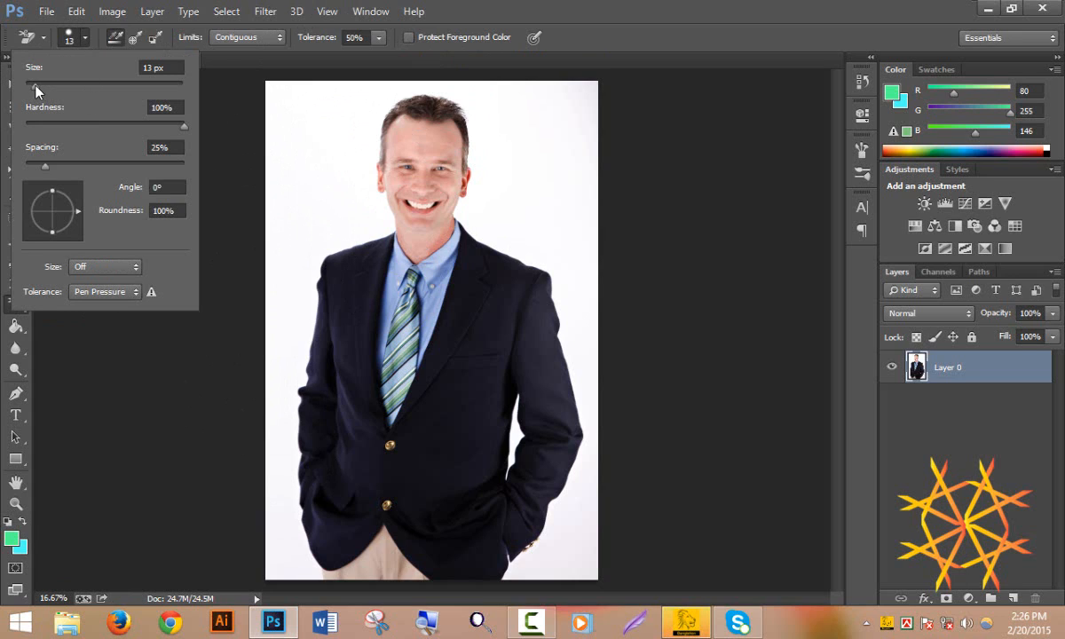
{"action": "left_click_drag", "start_coordinate": [35, 83], "coordinate": [92, 86]}
{"action": "left_click", "coordinate": [533, 6]}
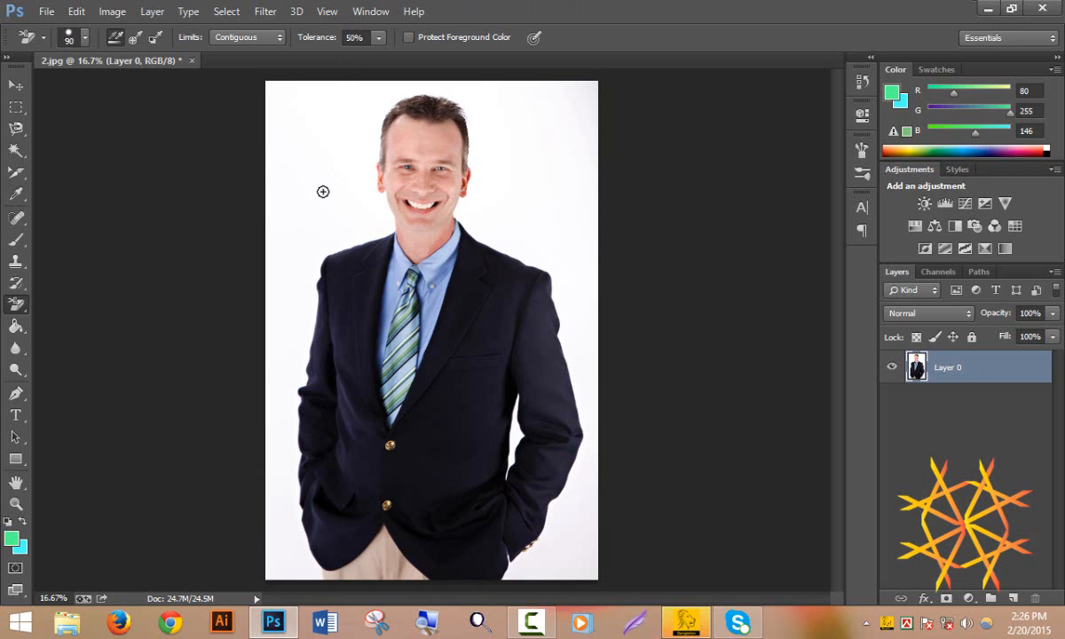
{"action": "key", "text": "bracketright"}
{"action": "key", "text": "bracketright"}
{"action": "key", "text": "bracketright"}
{"action": "key", "text": "bracketright"}
{"action": "key", "text": "bracketright"}
{"action": "key", "text": "bracketright"}
{"action": "key", "text": "bracketright"}
{"action": "key", "text": "bracketright"}
{"action": "key", "text": "bracketright"}
{"action": "key", "text": "bracketright"}
{"action": "key", "text": "bracketright"}
{"action": "key", "text": "bracketright"}
{"action": "key", "text": "bracketright"}
{"action": "key", "text": "bracketright"}
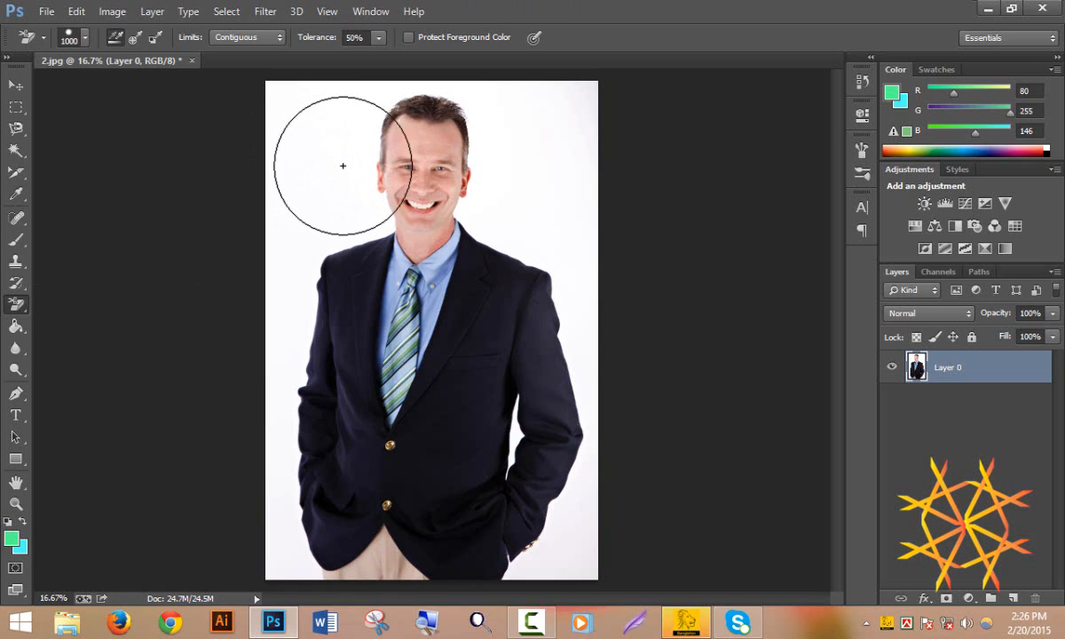
Erase the white backdrop on both sides of the man's head with the 1000 px Background Eraser
{"action": "left_click", "coordinate": [349, 165]}
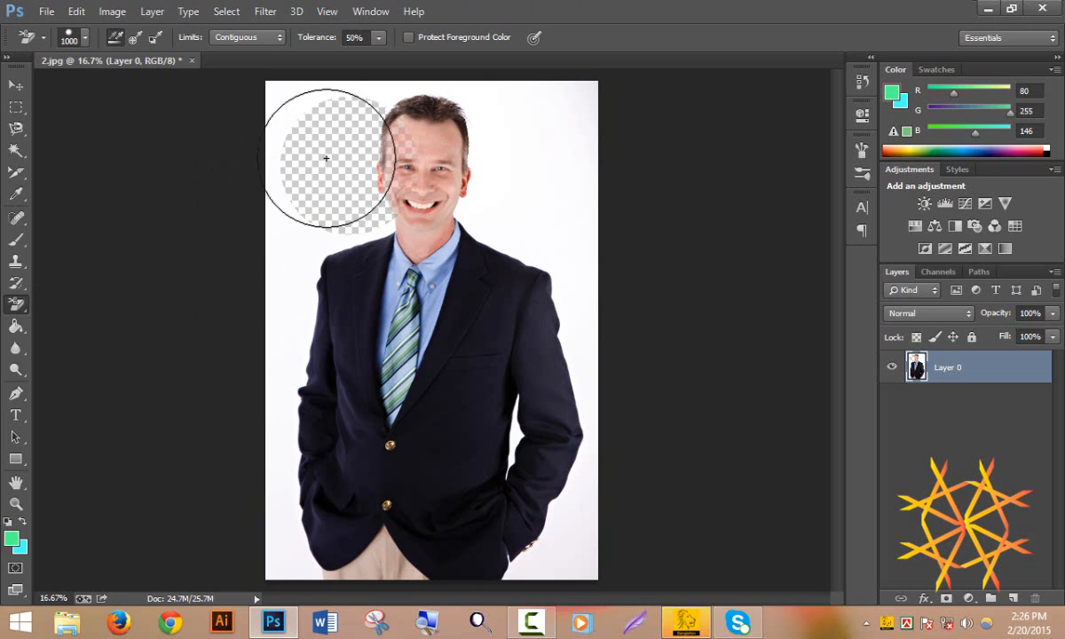
{"action": "left_click", "coordinate": [272, 157]}
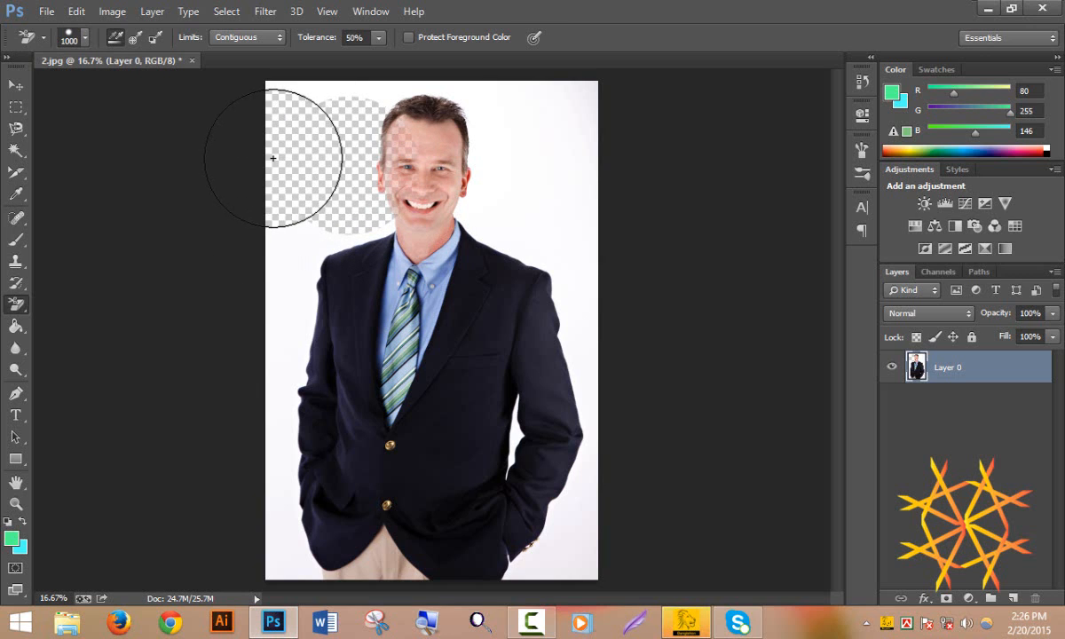
{"action": "mouse_move", "coordinate": [272, 244]}
{"action": "left_mouse_down"}
{"action": "mouse_move", "coordinate": [315, 226]}
{"action": "mouse_move", "coordinate": [321, 210]}
{"action": "mouse_move", "coordinate": [354, 240]}
{"action": "mouse_move", "coordinate": [335, 228]}
{"action": "left_mouse_up"}
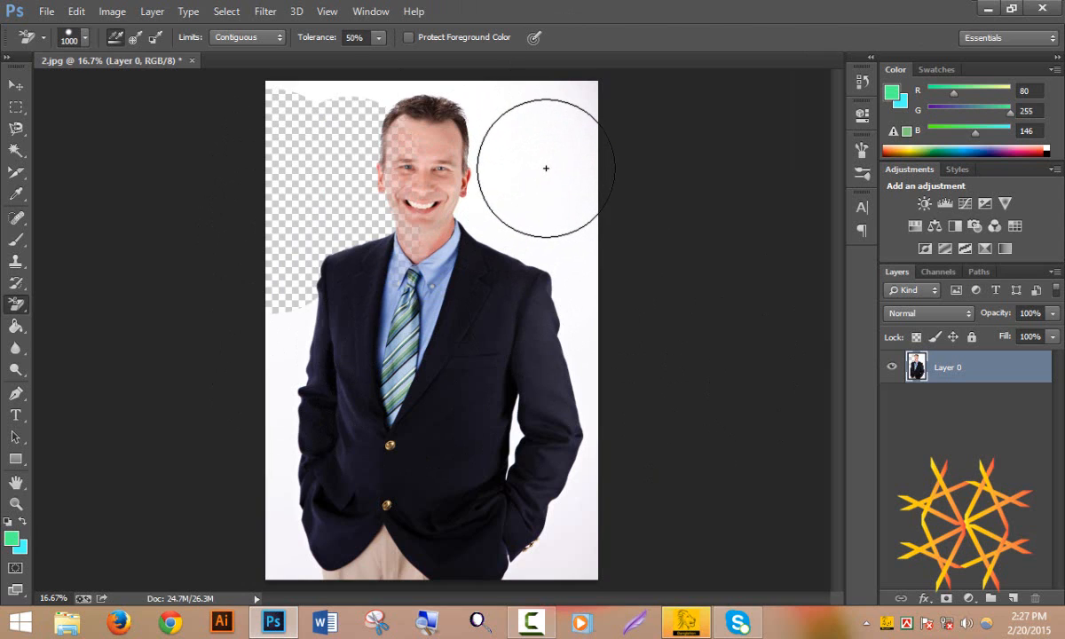
{"action": "left_click", "coordinate": [535, 168]}
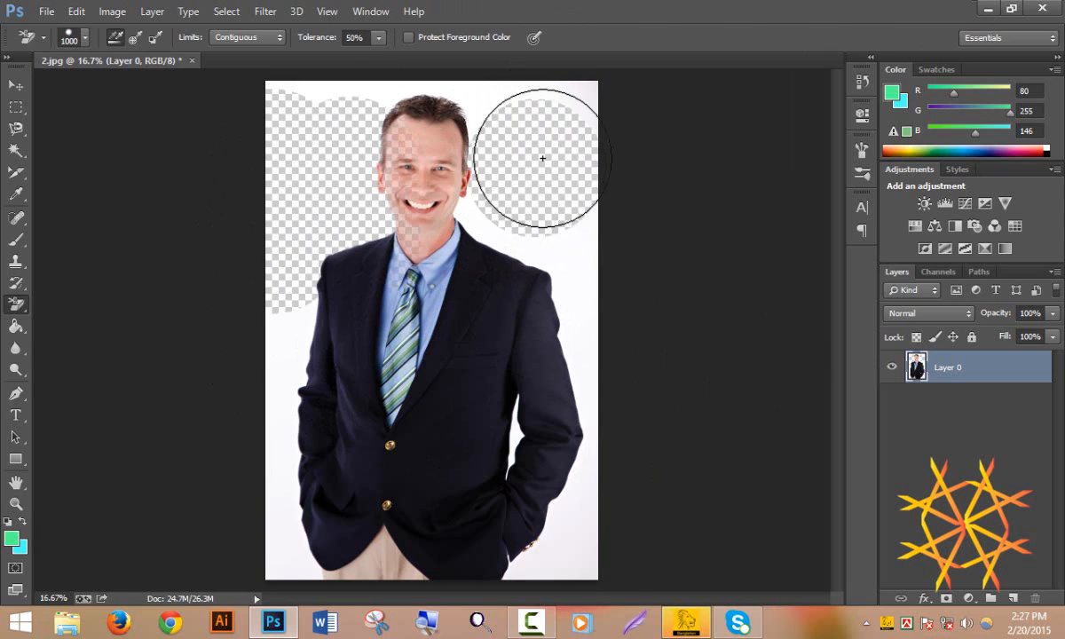
{"action": "left_click", "coordinate": [497, 100]}
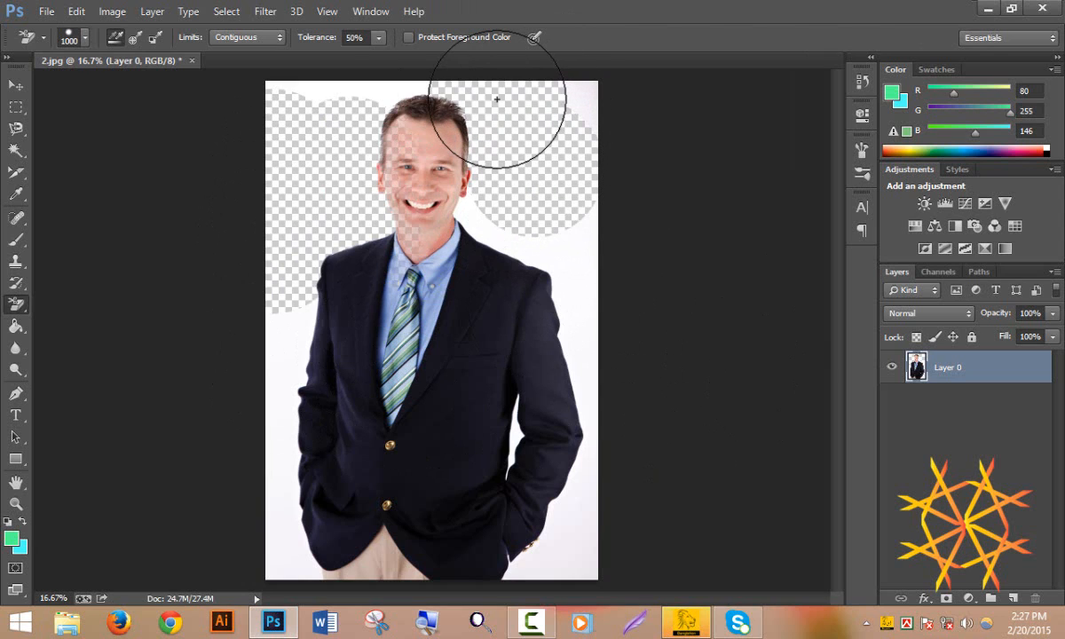
Erase the remaining white backdrop above the man's head and beside the right-hand shoulder using continuous sampling
{"action": "left_click", "coordinate": [134, 39]}
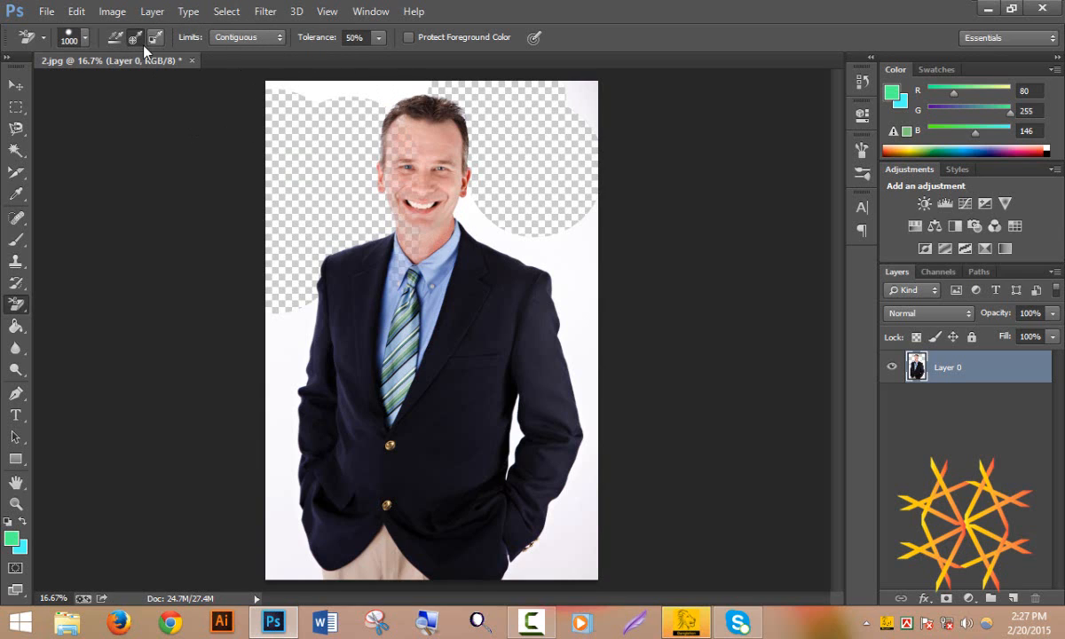
{"action": "left_click", "coordinate": [115, 37]}
{"action": "mouse_move", "coordinate": [119, 88]}
{"action": "left_mouse_down"}
{"action": "mouse_move", "coordinate": [268, 132]}
{"action": "mouse_move", "coordinate": [336, 111]}
{"action": "mouse_move", "coordinate": [333, 88]}
{"action": "mouse_move", "coordinate": [401, 90]}
{"action": "left_mouse_up"}
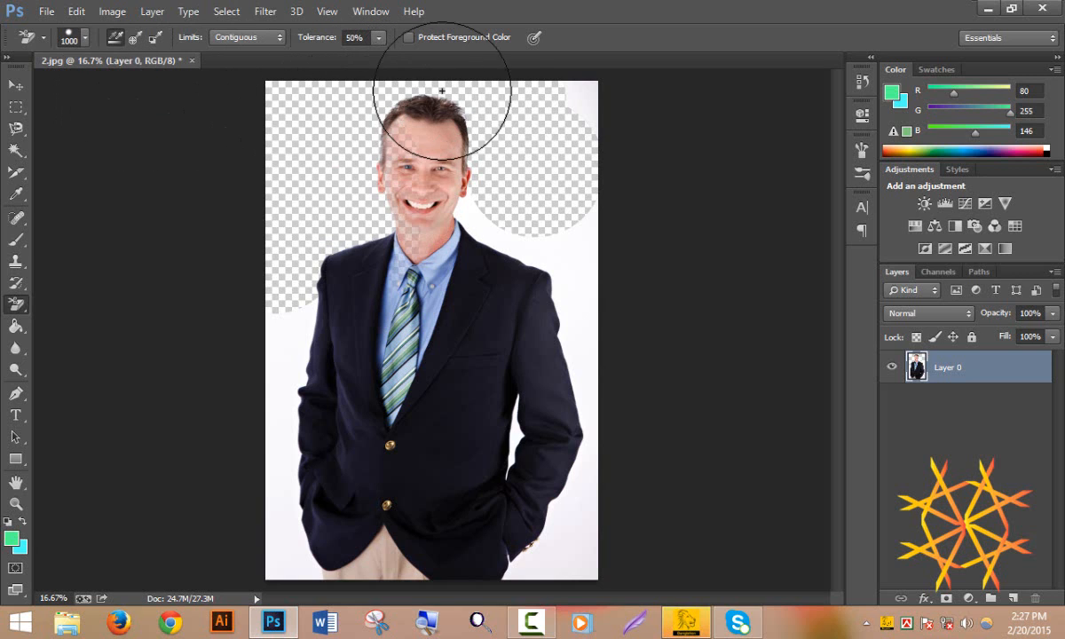
{"action": "left_click", "coordinate": [586, 100]}
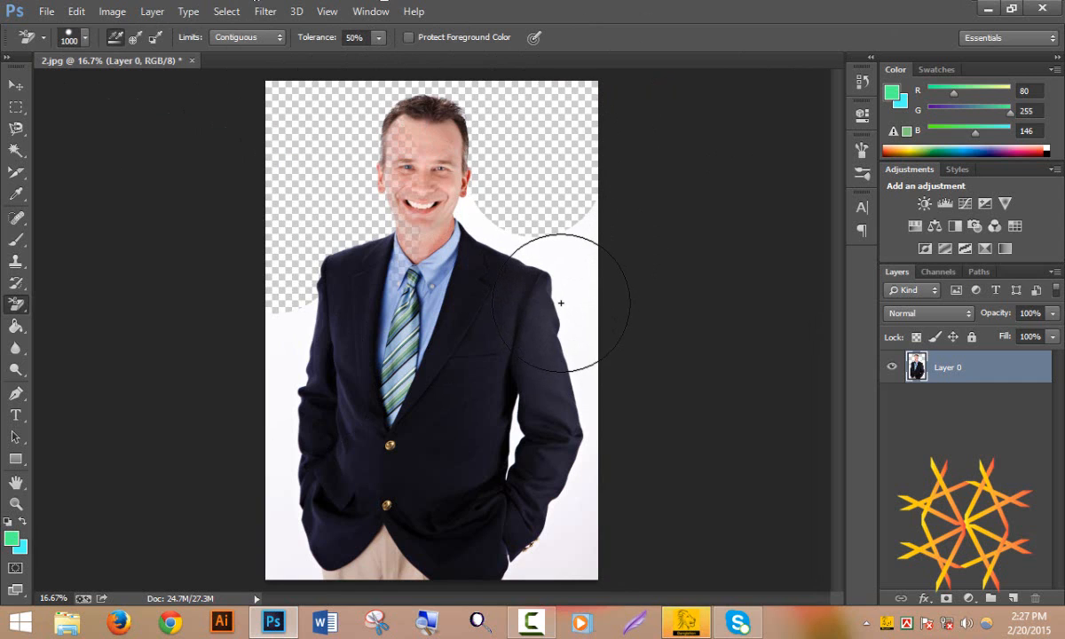
{"action": "mouse_move", "coordinate": [559, 302]}
{"action": "left_mouse_down"}
{"action": "mouse_move", "coordinate": [590, 223]}
{"action": "mouse_move", "coordinate": [566, 271]}
{"action": "mouse_move", "coordinate": [529, 273]}
{"action": "mouse_move", "coordinate": [583, 231]}
{"action": "mouse_move", "coordinate": [609, 247]}
{"action": "mouse_move", "coordinate": [603, 226]}
{"action": "mouse_move", "coordinate": [498, 231]}
{"action": "left_mouse_up"}
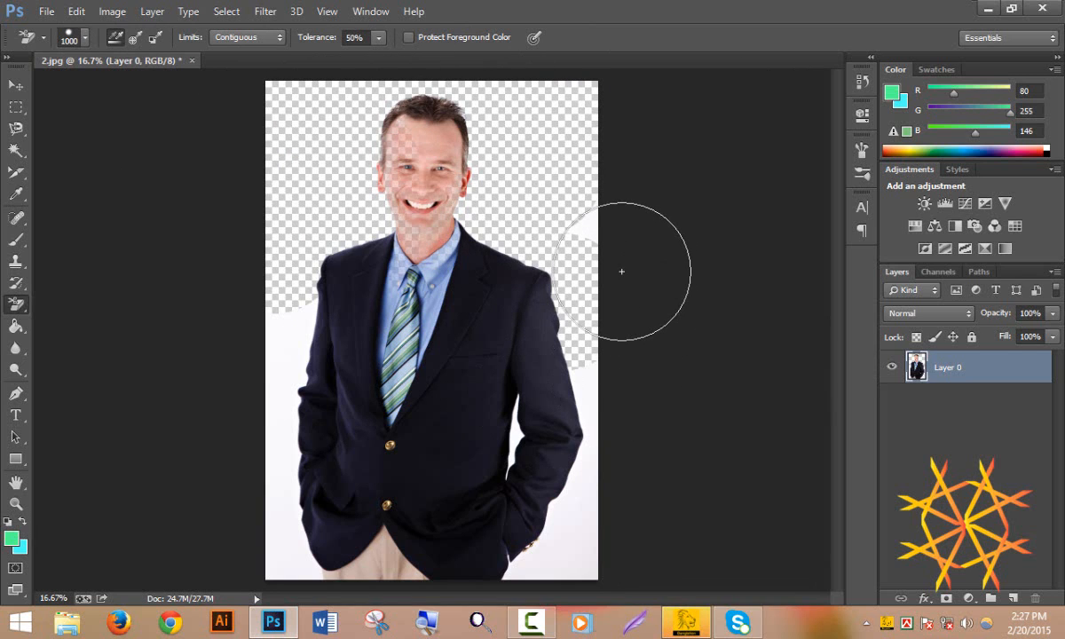
Try the Background Eraser on the man's tie and shirt, undo the stroke, and erase the same spot again
{"action": "left_click", "coordinate": [406, 329]}
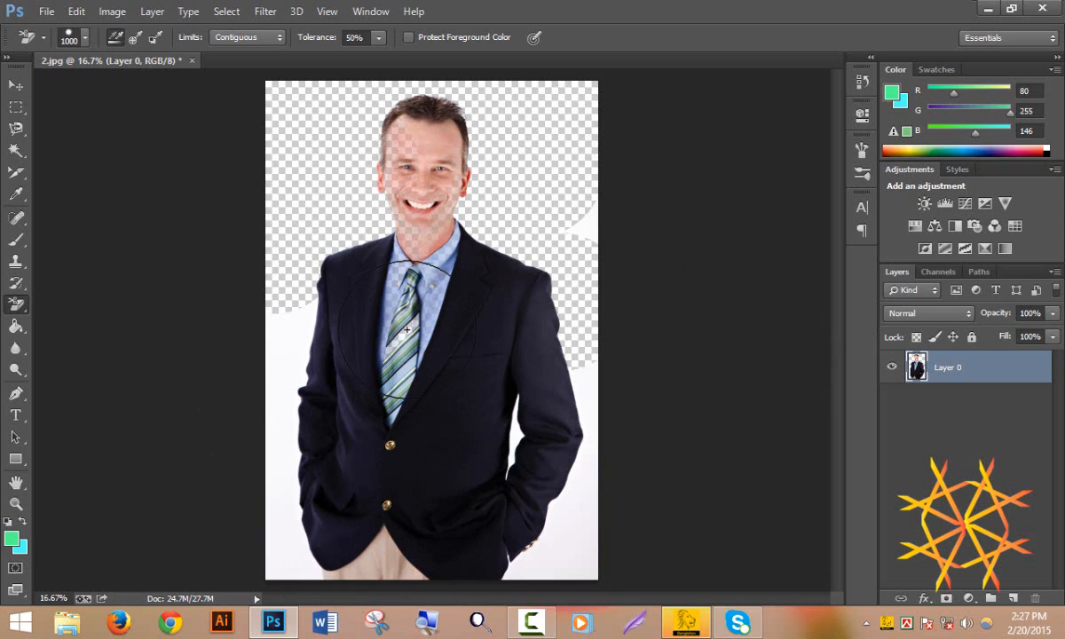
{"action": "left_click", "coordinate": [412, 329], "text": "ctrl"}
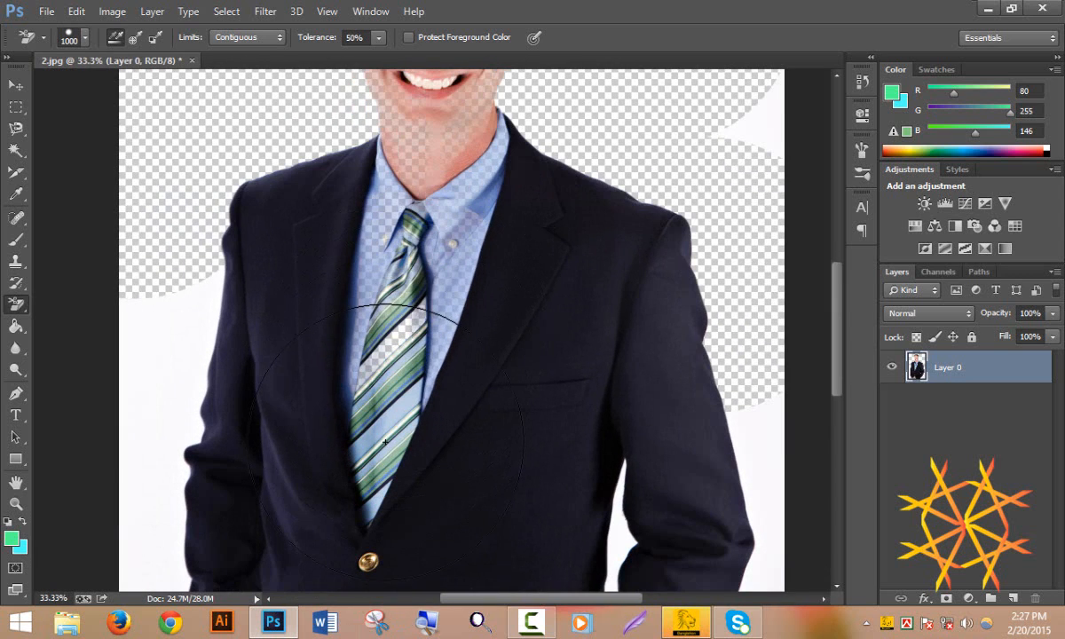
{"action": "key", "text": "ctrl+z"}
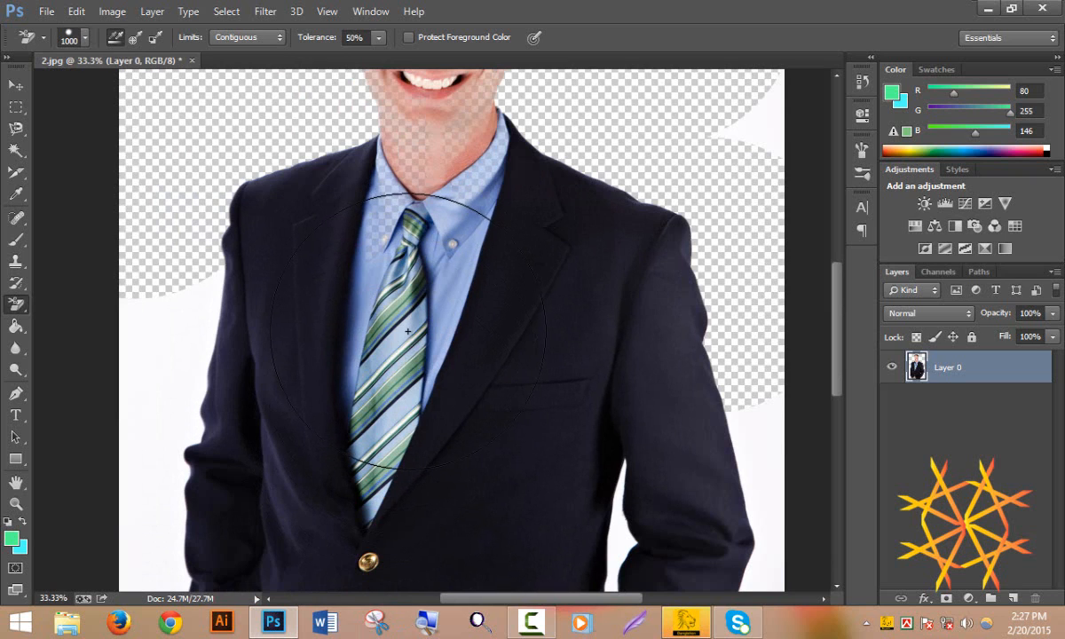
{"action": "left_click", "coordinate": [407, 329]}
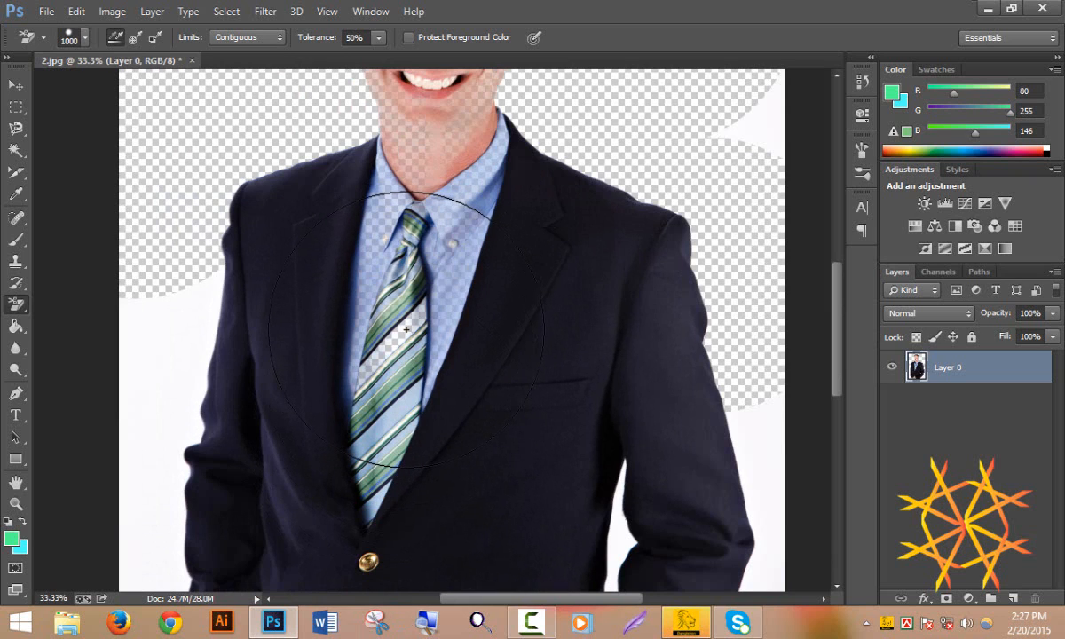
Set the limits to Discontiguous and erase the backdrop beside both arms, including the gap between the right-hand arm and torso
{"action": "left_click", "coordinate": [242, 36]}
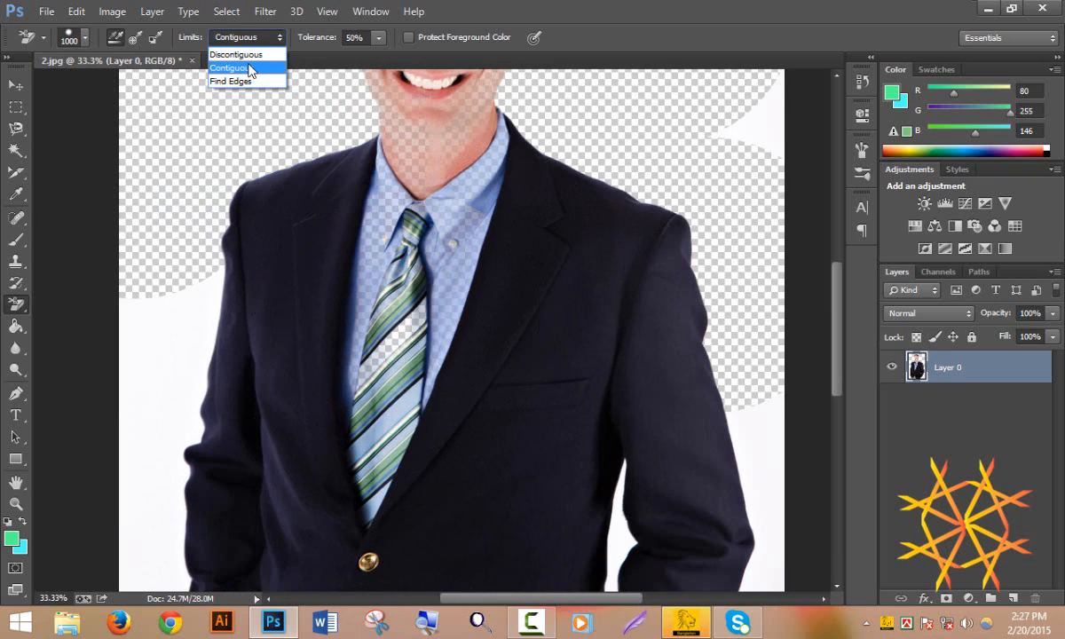
{"action": "left_click", "coordinate": [247, 54]}
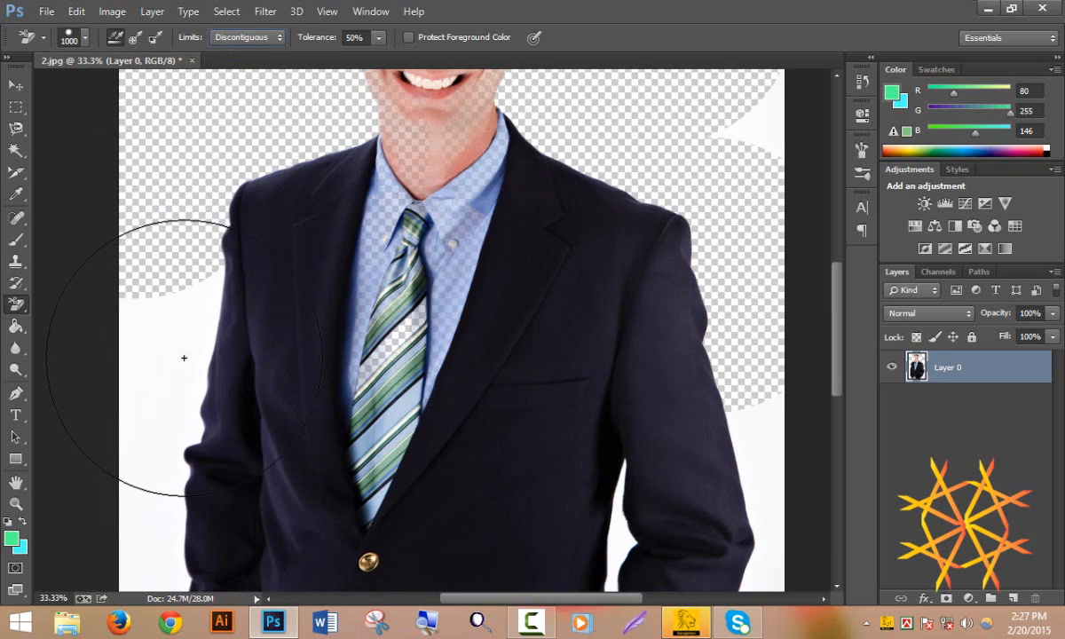
{"action": "left_click", "coordinate": [177, 355]}
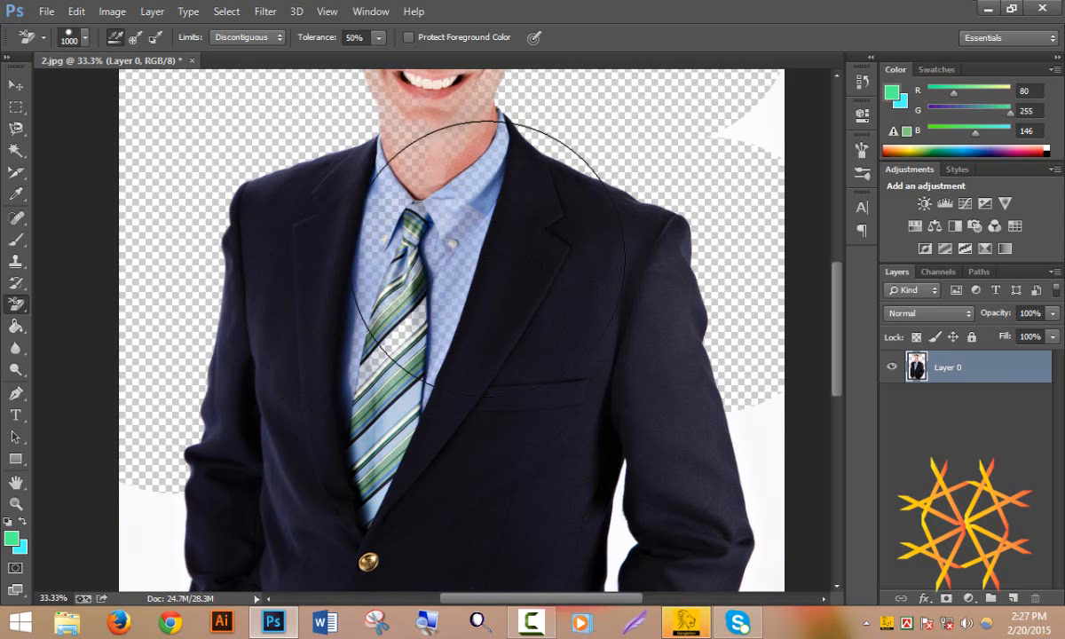
{"action": "scroll", "coordinate": [725, 273], "scroll_direction": "down", "scroll_amount": 5}
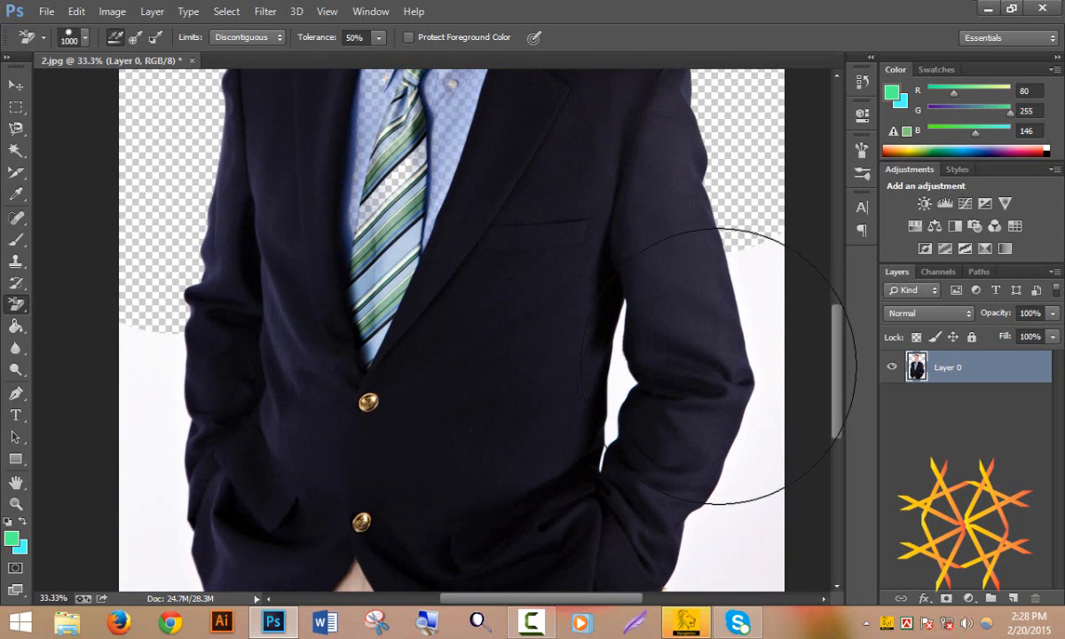
{"action": "left_click", "coordinate": [620, 375]}
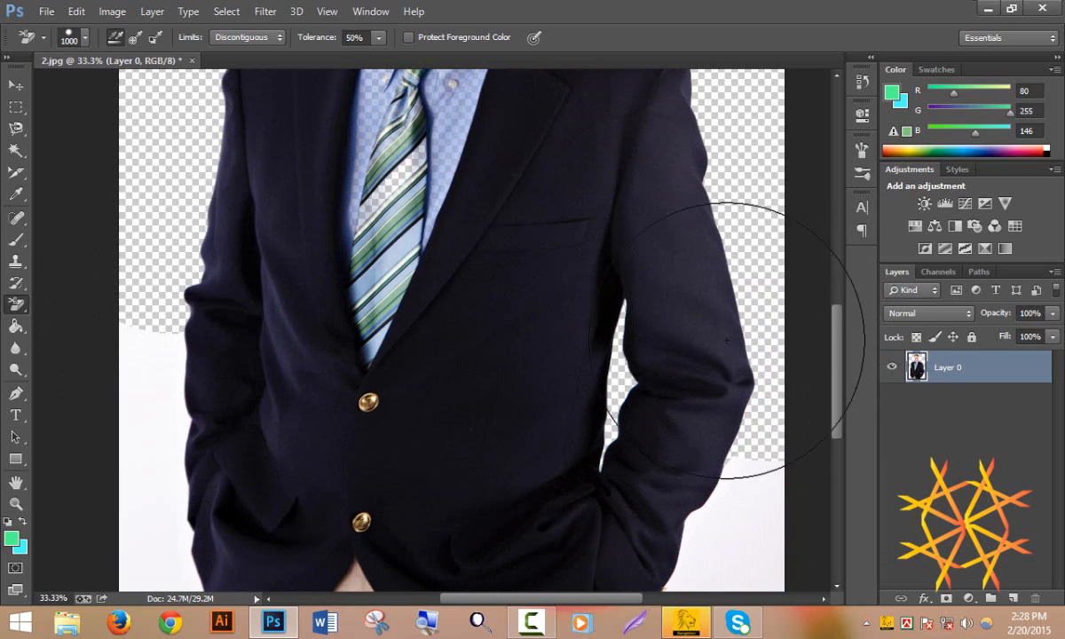
{"action": "scroll", "coordinate": [710, 355], "scroll_direction": "up", "scroll_amount": 8}
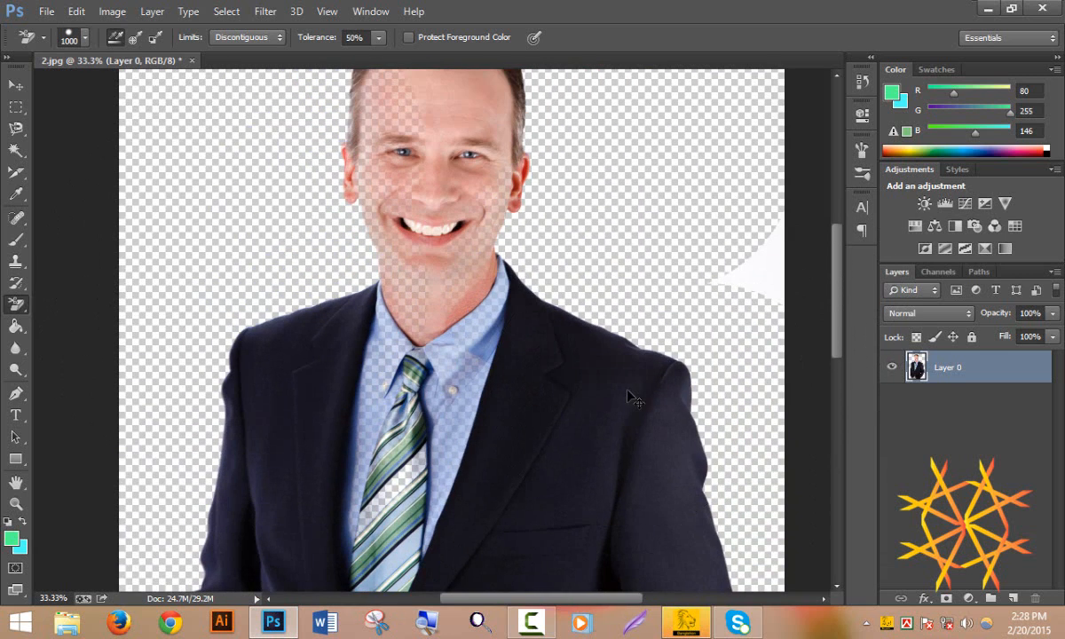
Undo all the eraser strokes to restore the full portrait with its white backdrop
{"action": "key", "text": "ctrl+alt+z"}
{"action": "key", "text": "ctrl+alt+z"}
{"action": "key", "text": "ctrl+alt+z"}
{"action": "key", "text": "ctrl+alt+z"}
{"action": "key", "text": "ctrl+alt+z"}
{"action": "key", "text": "ctrl+alt+z"}
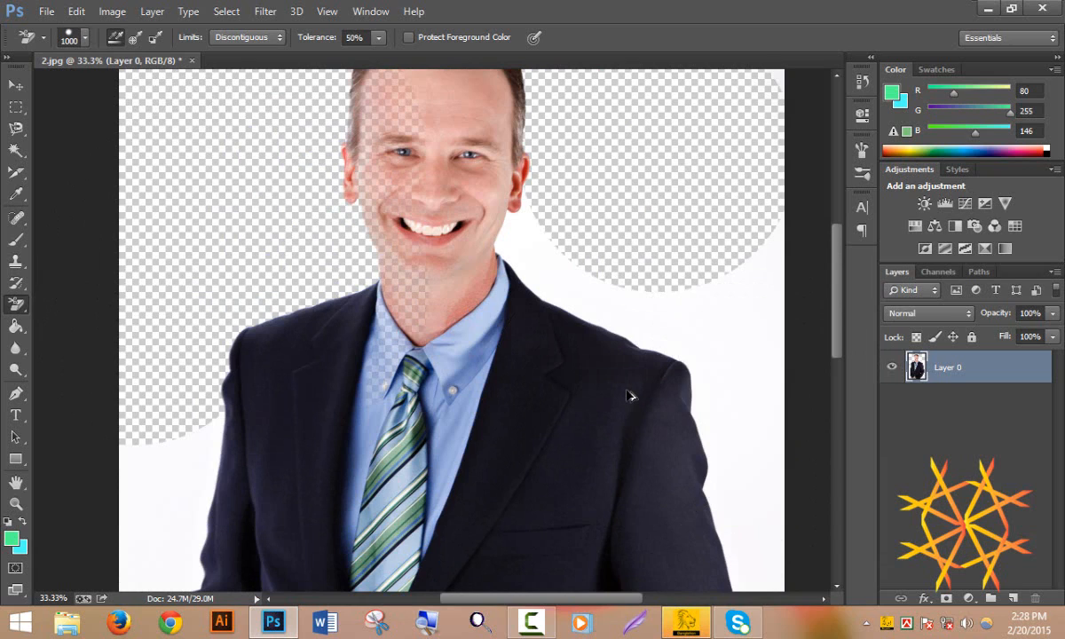
{"action": "key", "text": "ctrl+alt+z"}
{"action": "key", "text": "ctrl+alt+z"}
{"action": "key", "text": "ctrl+alt+z"}
{"action": "key", "text": "ctrl+alt+z"}
{"action": "key", "text": "ctrl+alt+z"}
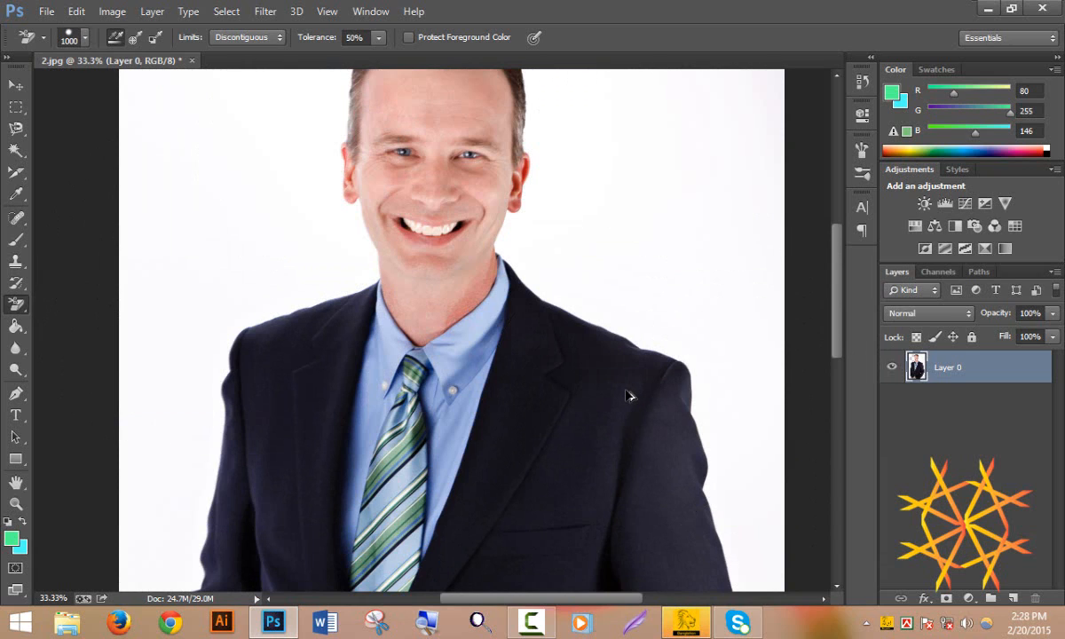
{"action": "key", "text": "ctrl+alt+z"}
{"action": "key", "text": "ctrl+alt+z"}
{"action": "key", "text": "ctrl+alt+z"}
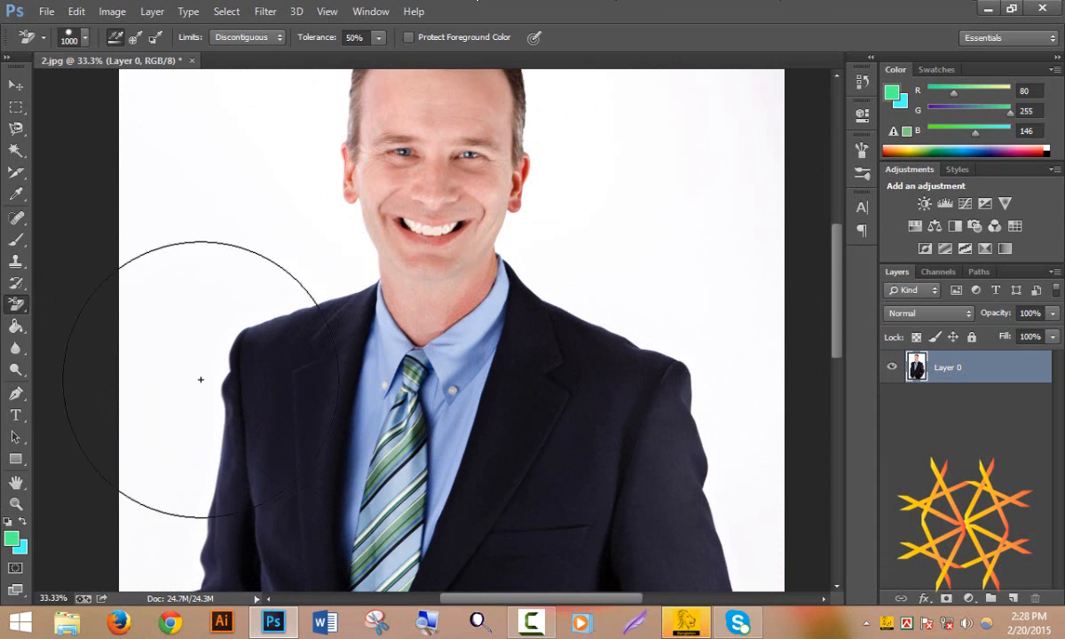
Configure the Background Eraser with Background Swatch sampling, Contiguous limits and 100% tolerance
{"action": "left_click", "coordinate": [18, 401]}
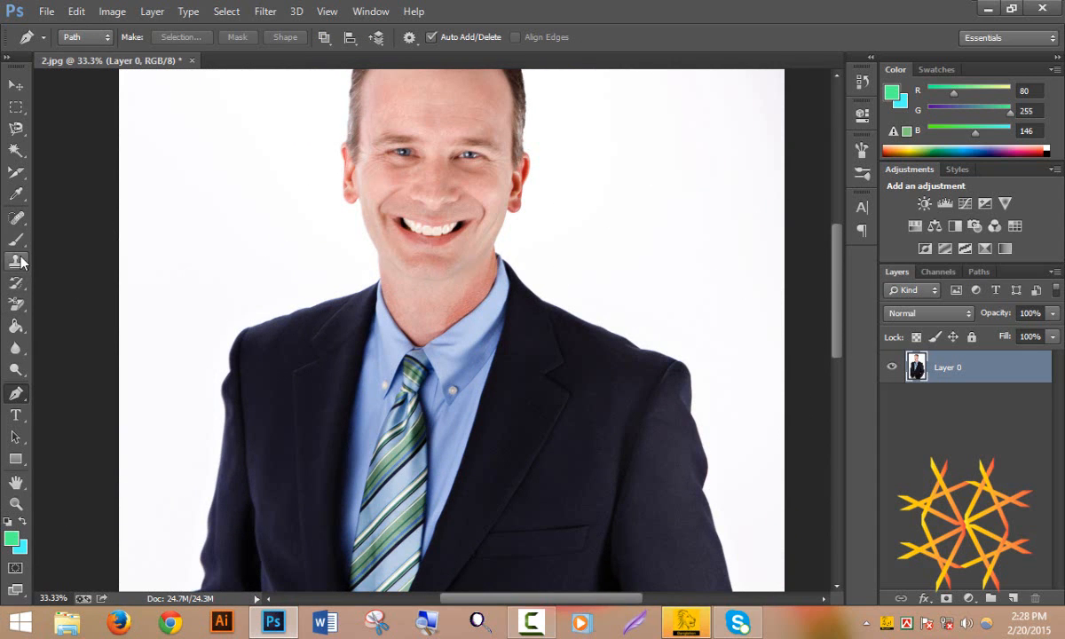
{"action": "left_click", "coordinate": [18, 304]}
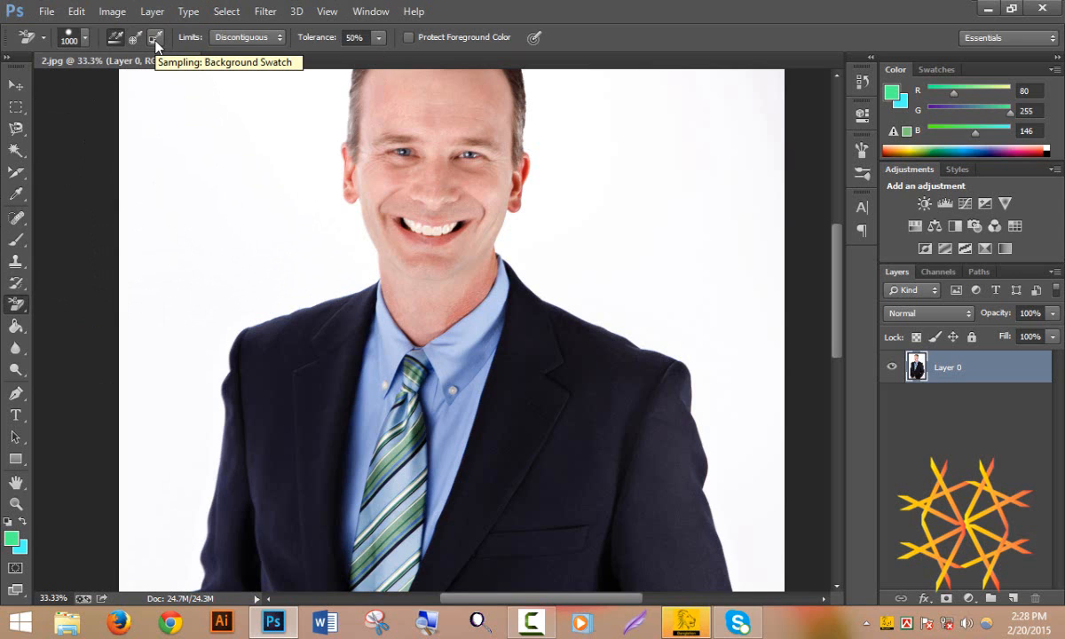
{"action": "left_click", "coordinate": [156, 41]}
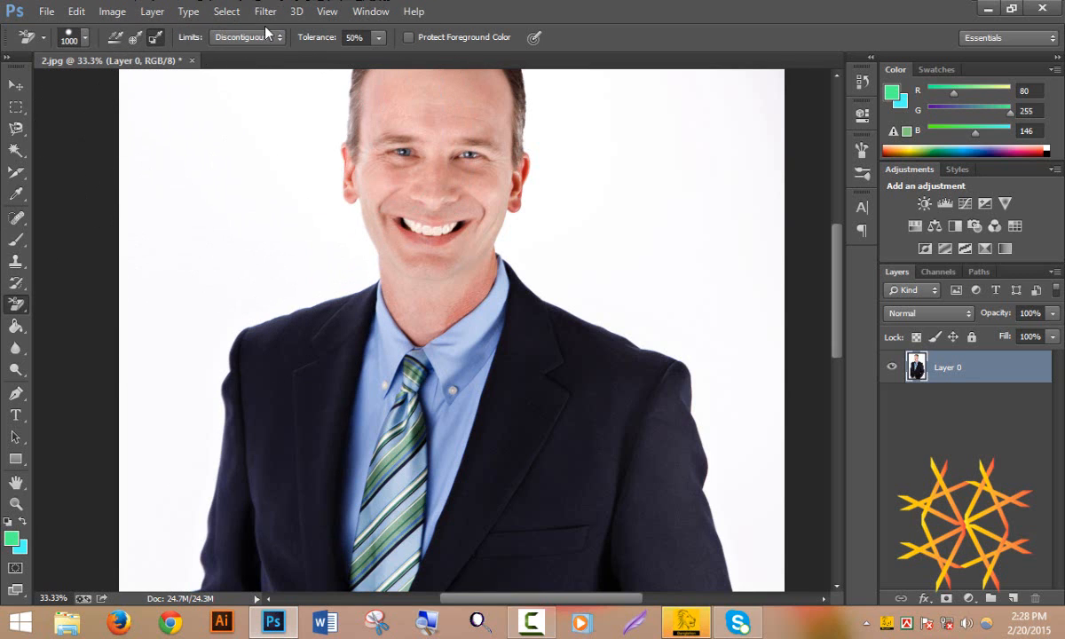
{"action": "left_click", "coordinate": [262, 39]}
{"action": "left_click", "coordinate": [241, 60]}
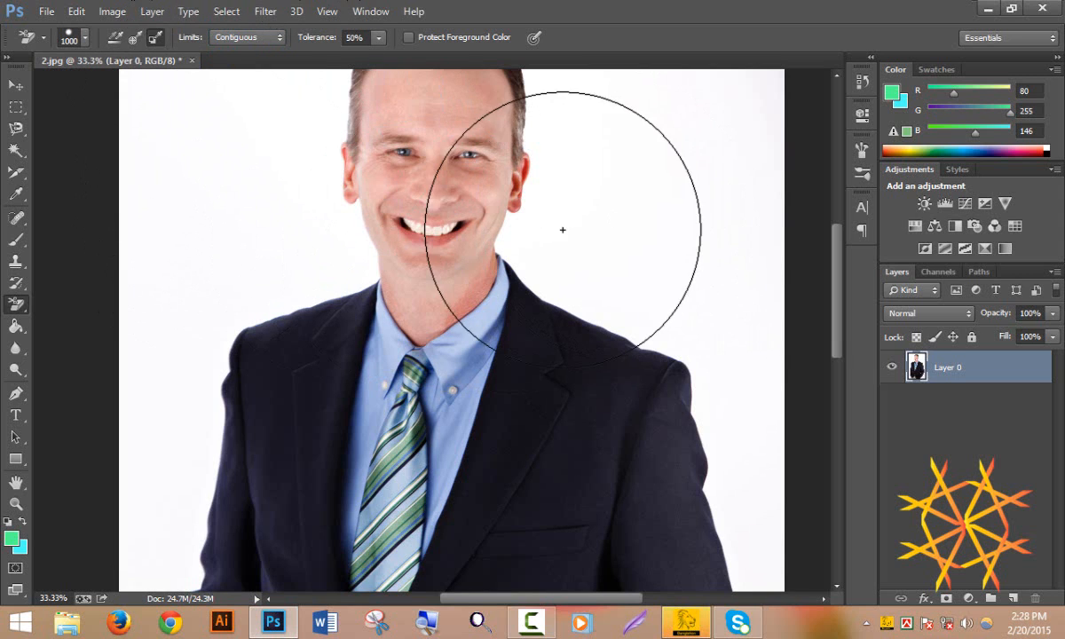
{"action": "scroll", "coordinate": [372, 262], "scroll_direction": "down", "scroll_amount": 2}
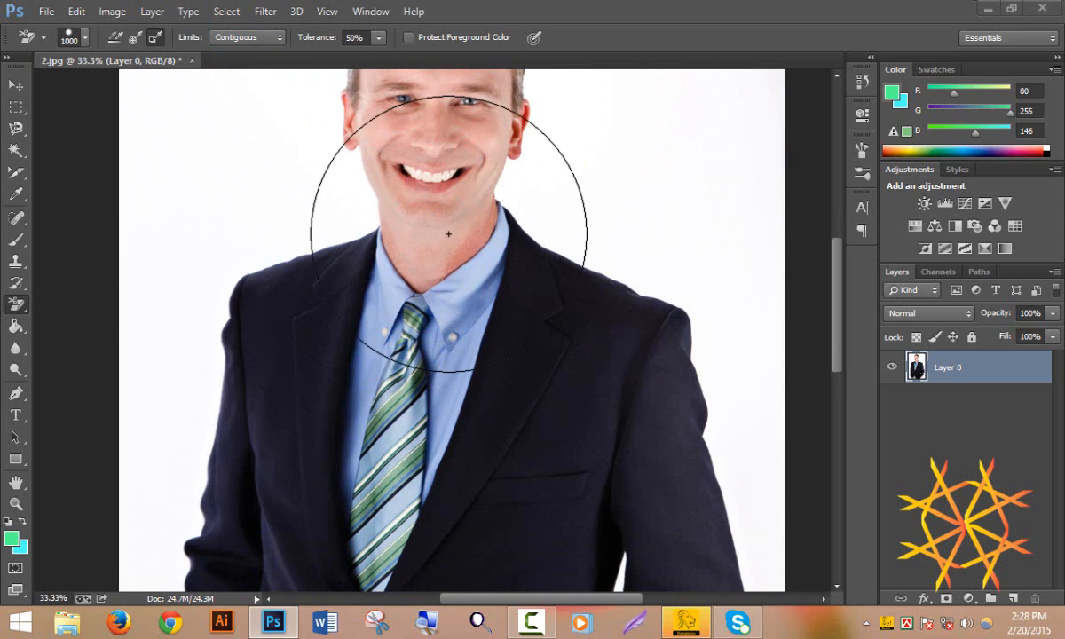
{"action": "left_click", "coordinate": [378, 37]}
{"action": "left_click_drag", "start_coordinate": [376, 57], "coordinate": [424, 57]}
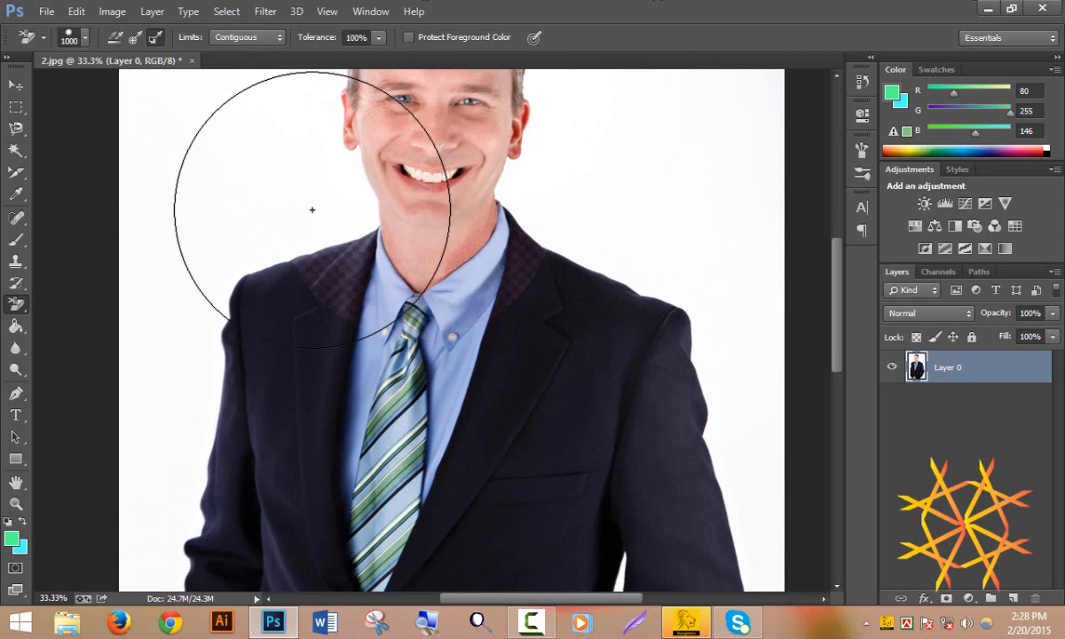
Erase the white backdrop to the left of the man's head and above the left-hand shoulder
{"action": "left_click", "coordinate": [205, 208]}
{"action": "left_click", "coordinate": [174, 132]}
{"action": "scroll", "coordinate": [192, 191], "scroll_direction": "up", "scroll_amount": 5}
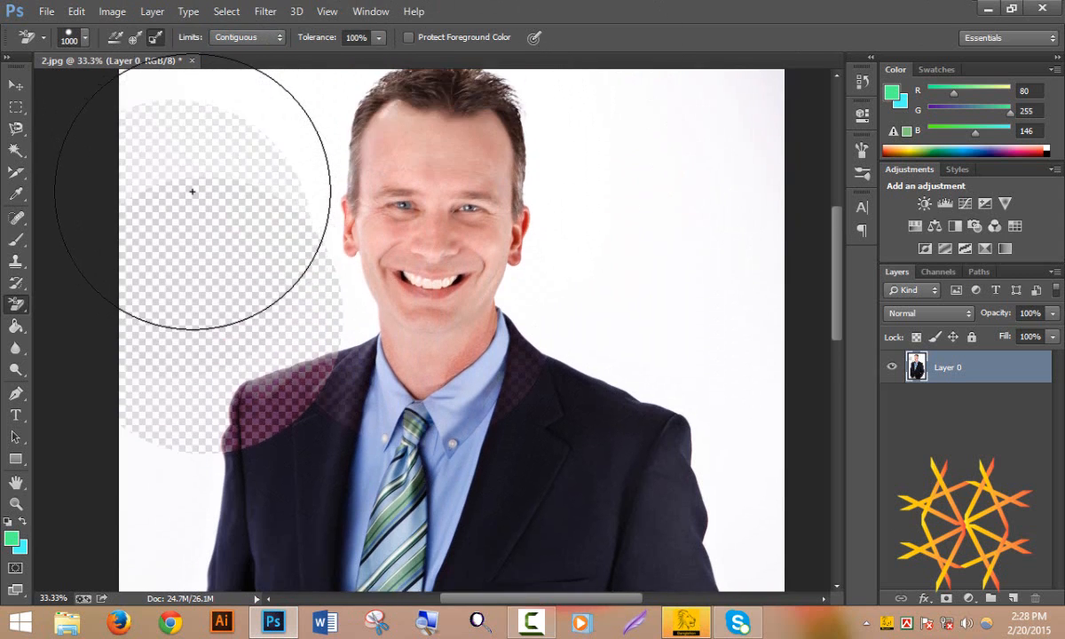
{"action": "left_click", "coordinate": [195, 144]}
{"action": "left_click", "coordinate": [293, 136]}
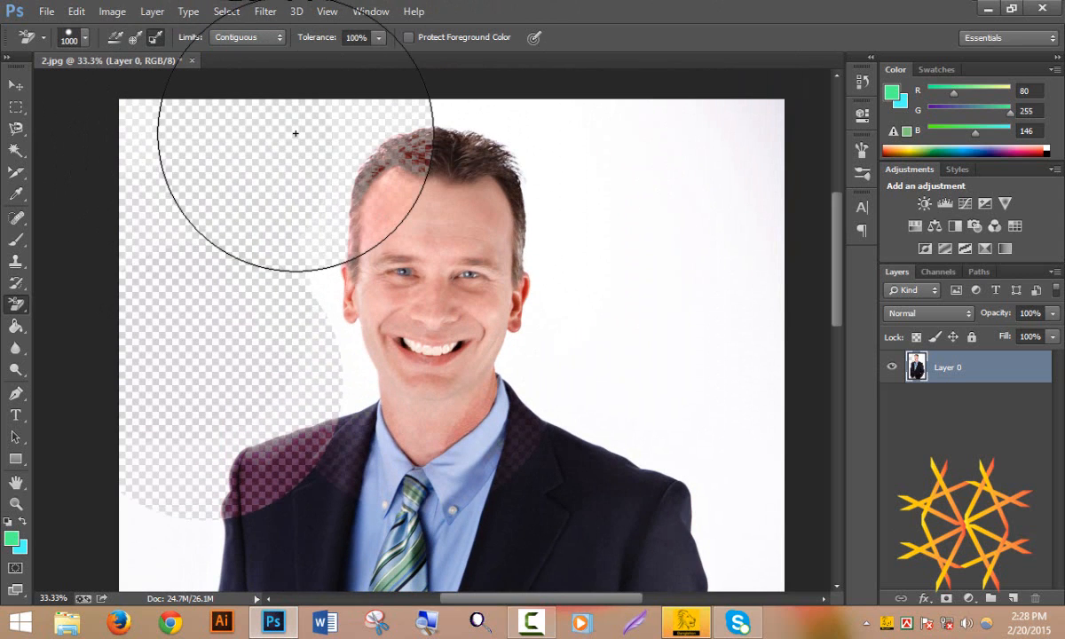
Erase the backdrop to the right of the man's head, from the upper corner down to the shoulder
{"action": "left_click", "coordinate": [591, 164]}
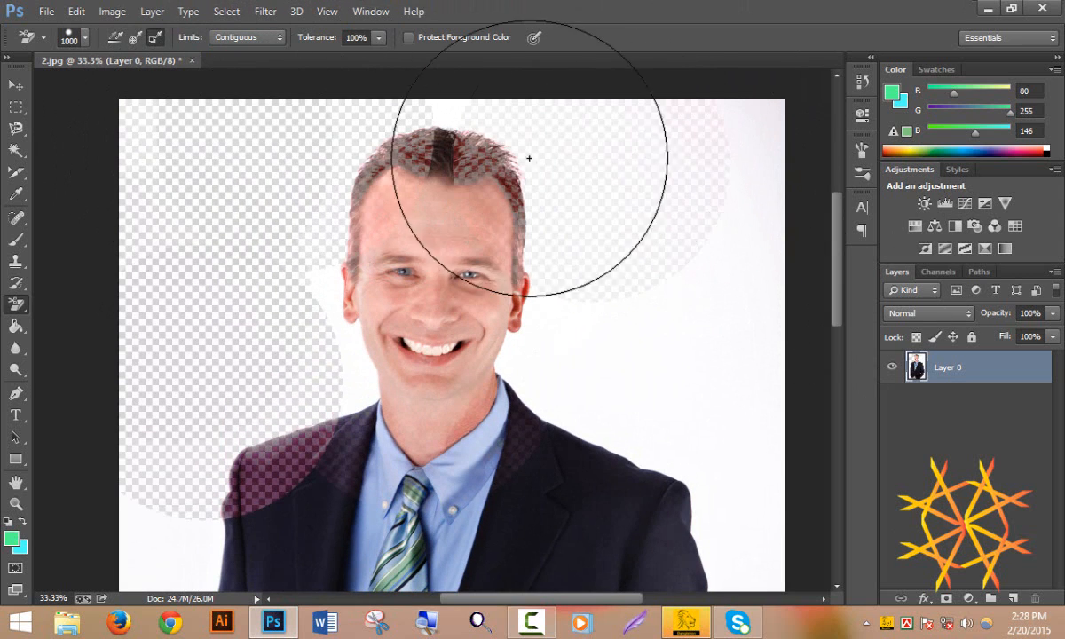
{"action": "left_click", "coordinate": [706, 302]}
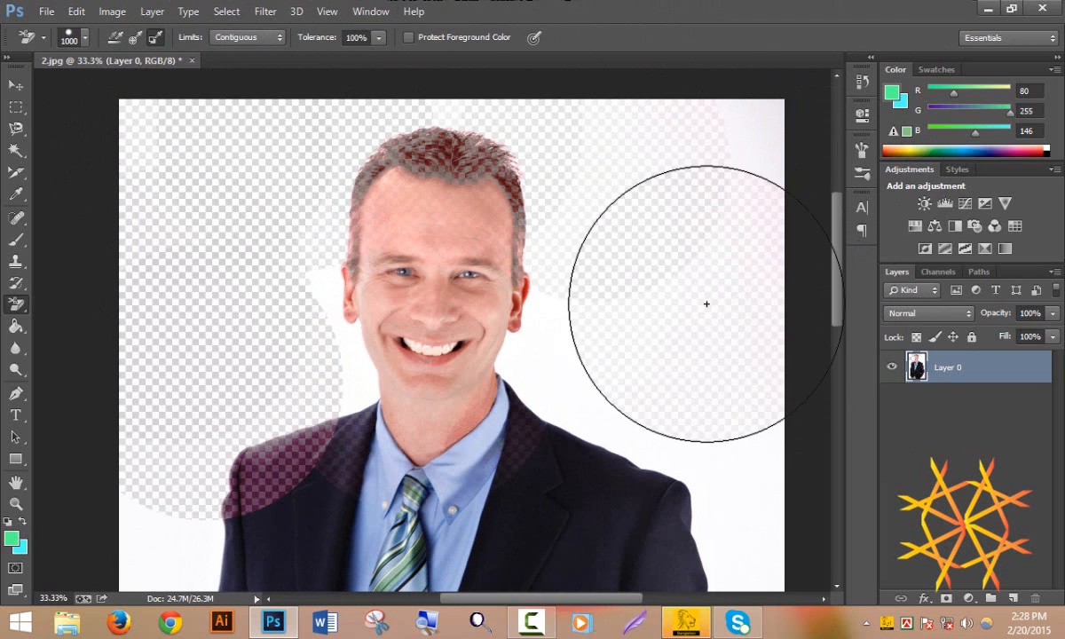
{"action": "left_click", "coordinate": [621, 326]}
{"action": "left_click", "coordinate": [763, 124]}
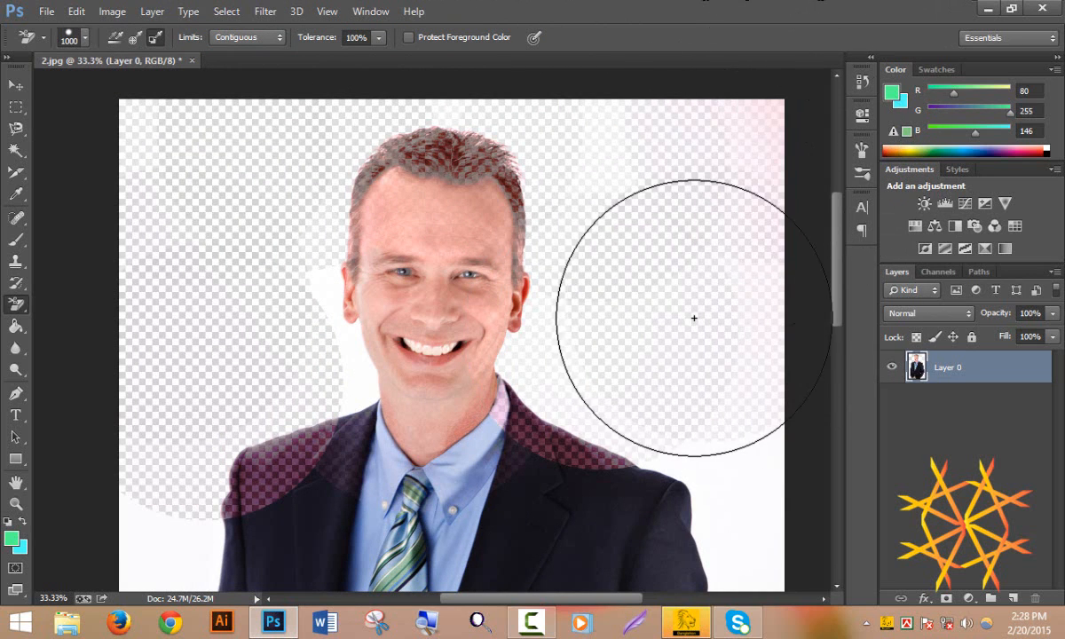
Erase over the man's jacket, shirt and tie with the same Background Swatch settings
{"action": "scroll", "coordinate": [695, 318], "scroll_direction": "down", "scroll_amount": 3}
{"action": "scroll", "coordinate": [695, 318], "scroll_direction": "down", "scroll_amount": 5}
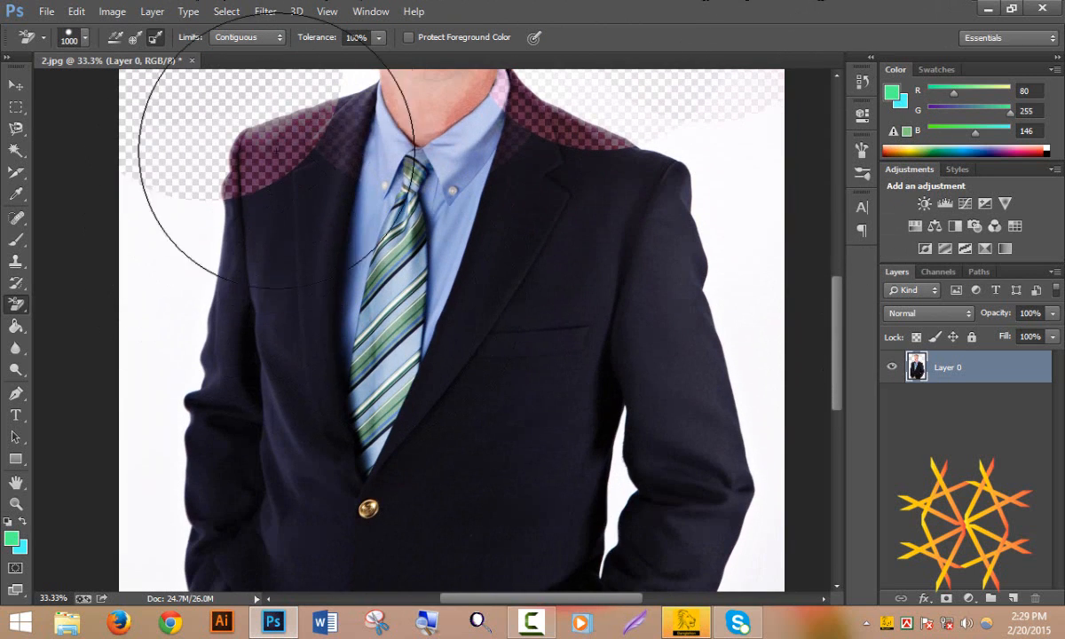
{"action": "left_click", "coordinate": [167, 274]}
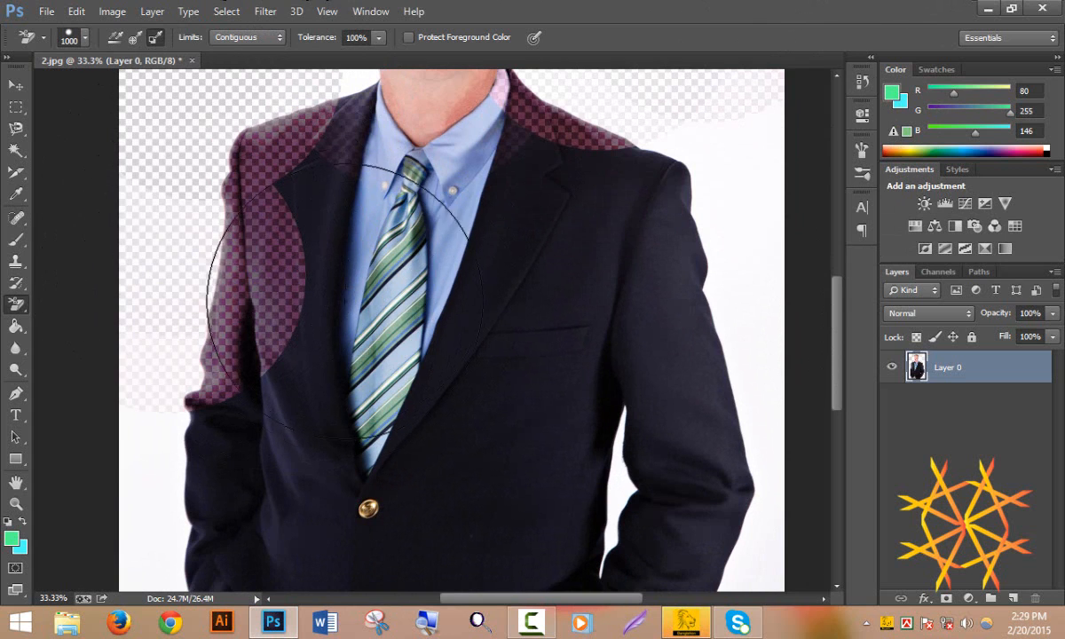
{"action": "left_click", "coordinate": [330, 320]}
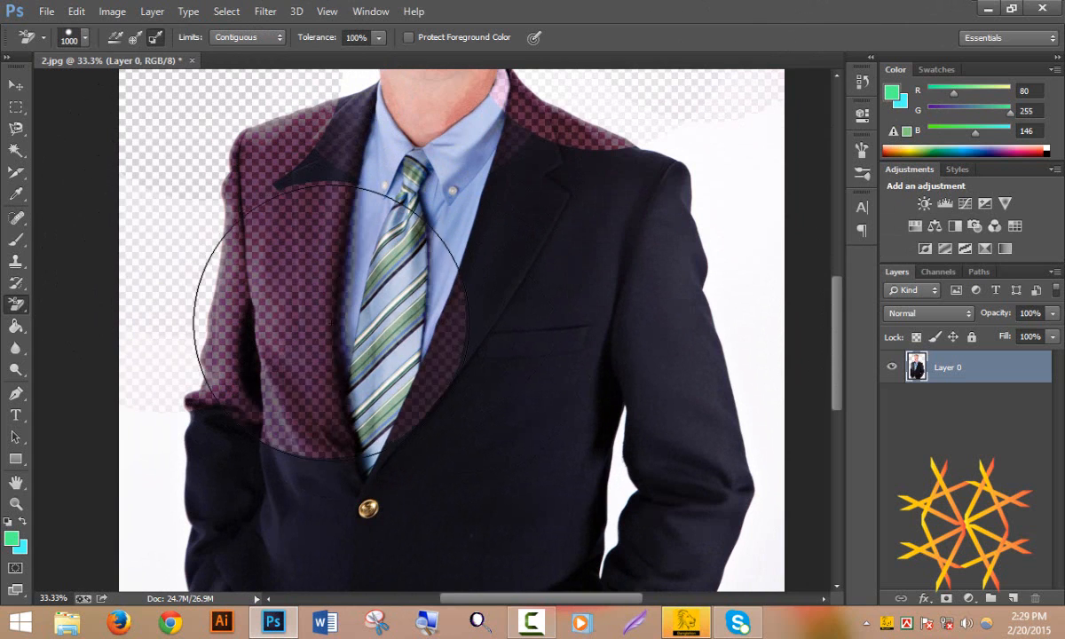
{"action": "left_click", "coordinate": [501, 293]}
{"action": "left_click", "coordinate": [621, 235]}
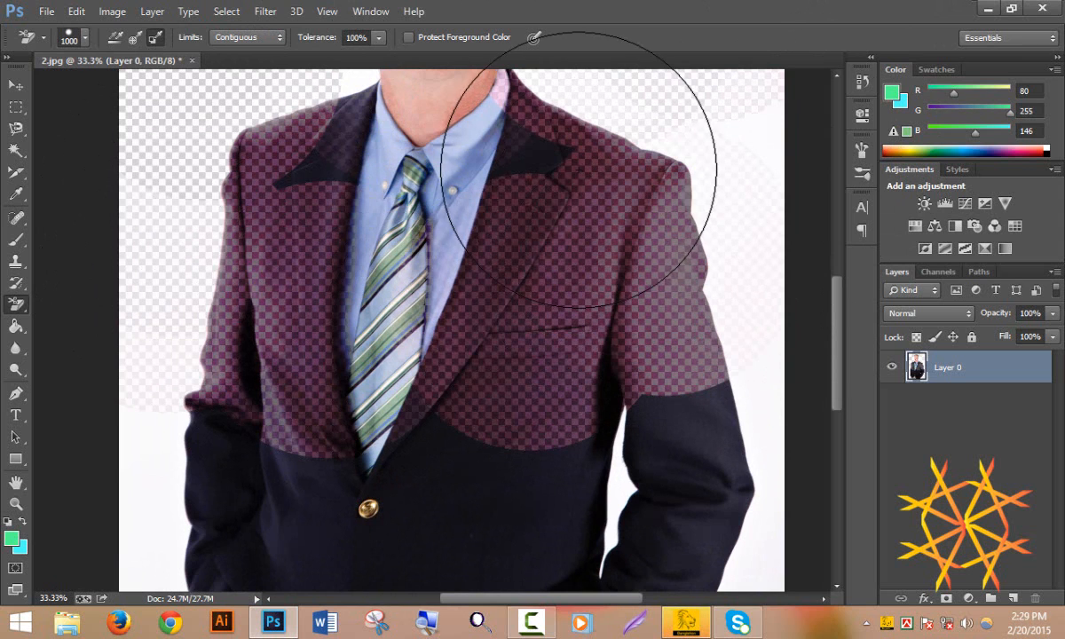
{"action": "left_click", "coordinate": [476, 194]}
{"action": "scroll", "coordinate": [398, 233], "scroll_direction": "up", "scroll_amount": 4}
{"action": "left_click", "coordinate": [344, 234]}
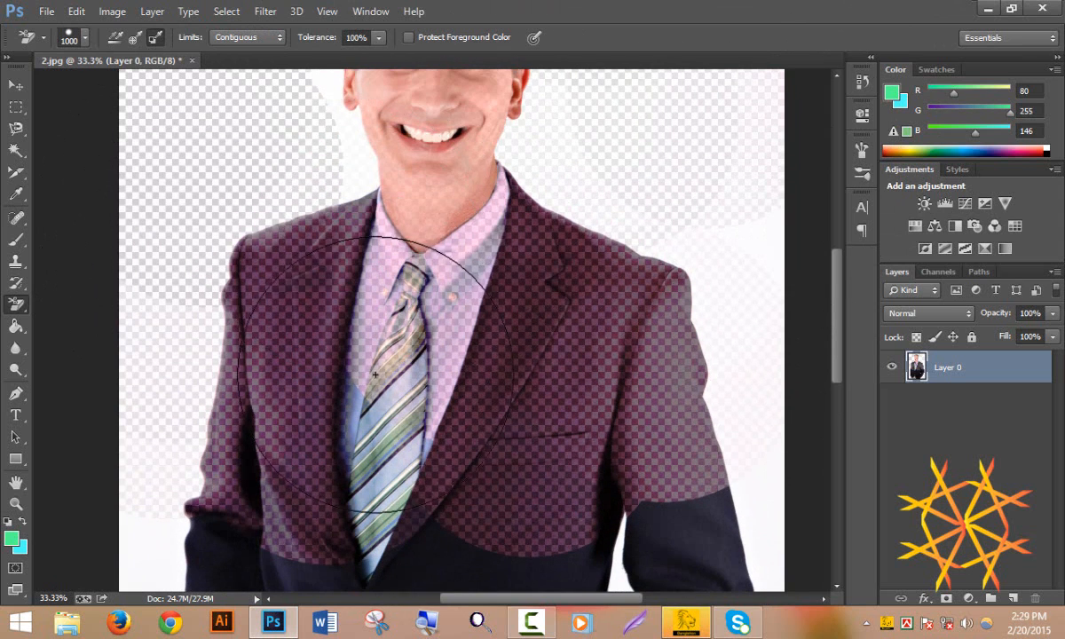
{"action": "scroll", "coordinate": [368, 310], "scroll_direction": "up", "scroll_amount": 3}
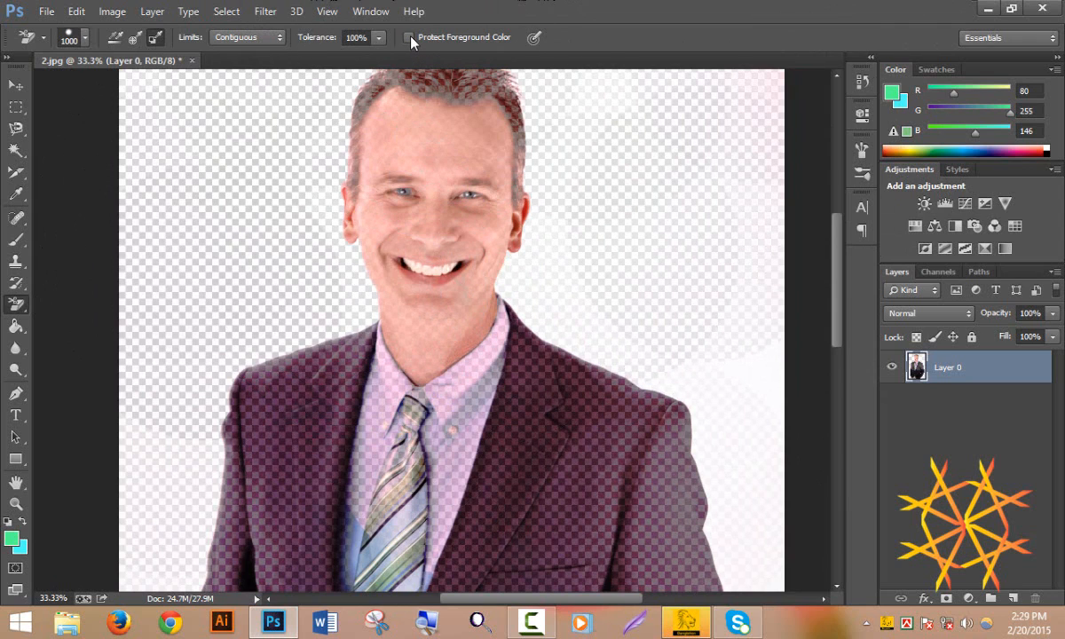
Undo the eraser strokes made over the man's jacket, shirt and tie
{"action": "key", "text": "ctrl+alt+z"}
{"action": "key", "text": "ctrl+alt+z"}
{"action": "key", "text": "ctrl+alt+z"}
{"action": "key", "text": "ctrl+alt+z"}
{"action": "key", "text": "ctrl+alt+z"}
{"action": "key", "text": "ctrl+alt+z"}
{"action": "key", "text": "ctrl+alt+z"}
{"action": "key", "text": "ctrl+alt+z"}
{"action": "key", "text": "ctrl+alt+z"}
{"action": "key", "text": "ctrl+alt+z"}
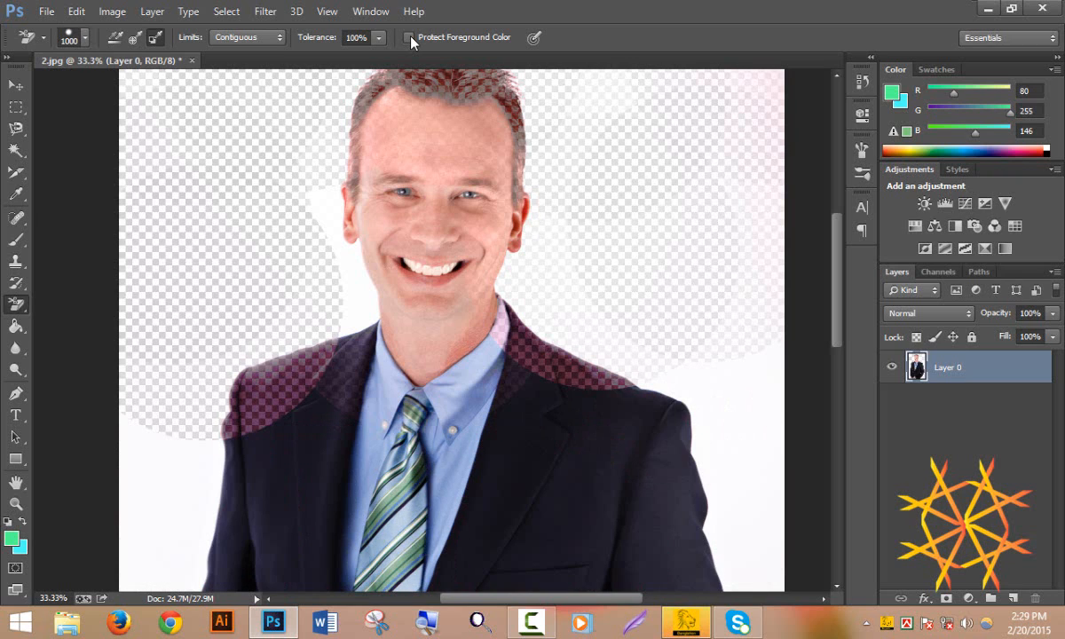
Revert the photo to its saved version and duplicate the Background layer, hiding the original
{"action": "key", "text": "ctrl+alt+z"}
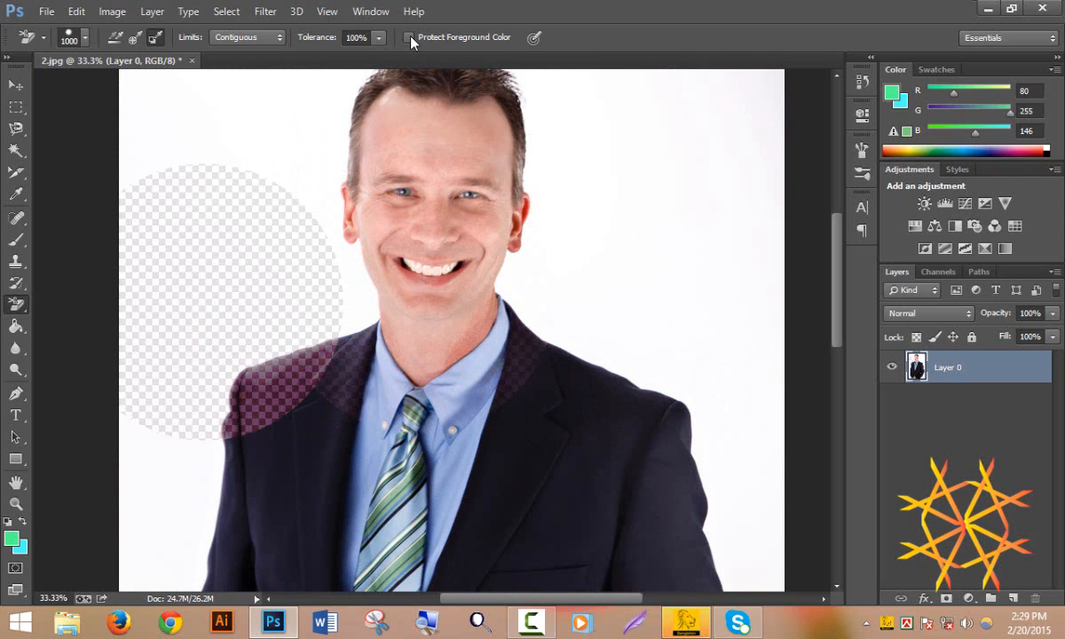
{"action": "left_click", "coordinate": [50, 12]}
{"action": "left_click", "coordinate": [105, 258]}
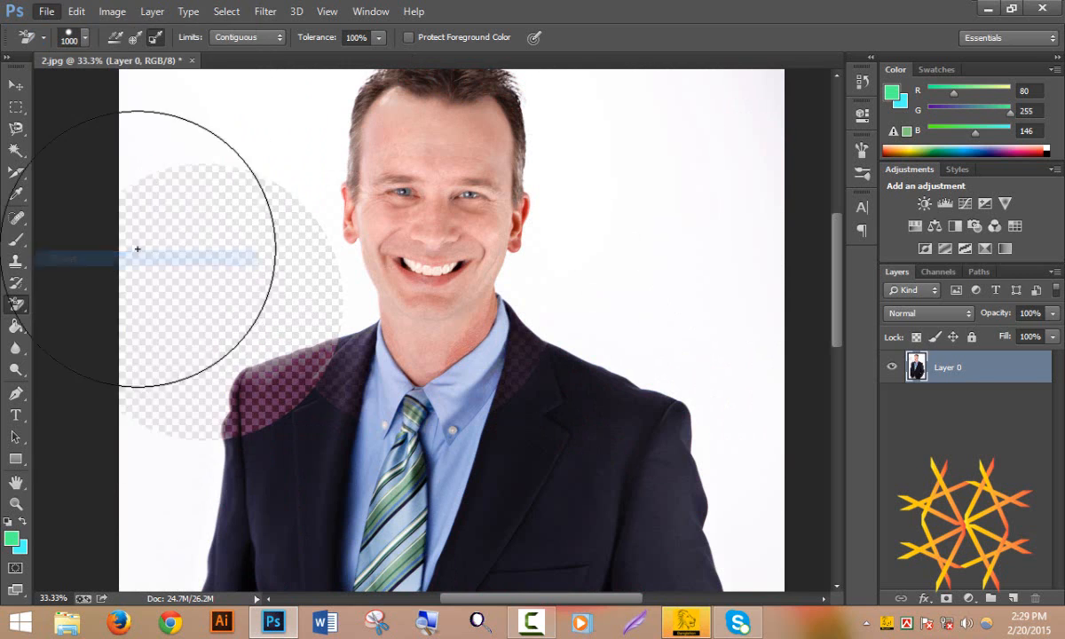
{"action": "left_click_drag", "start_coordinate": [989, 371], "coordinate": [1013, 598]}
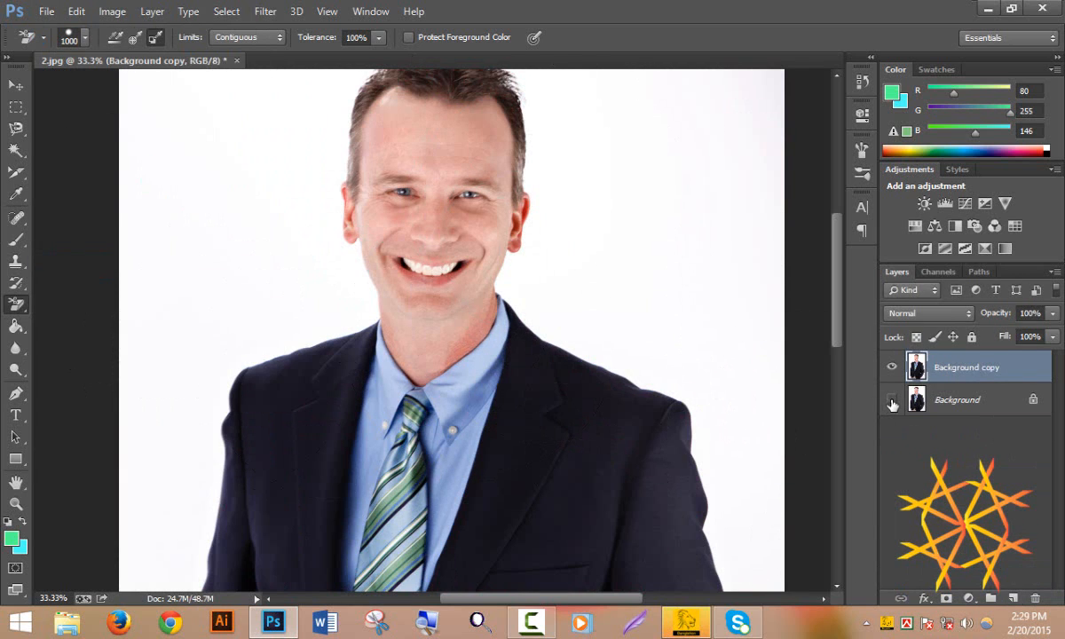
Try erasing the backdrop to the right of the man's head without foreground protection, and undo the strokes
{"action": "left_click", "coordinate": [645, 217]}
{"action": "scroll", "coordinate": [678, 255], "scroll_direction": "up", "scroll_amount": 2}
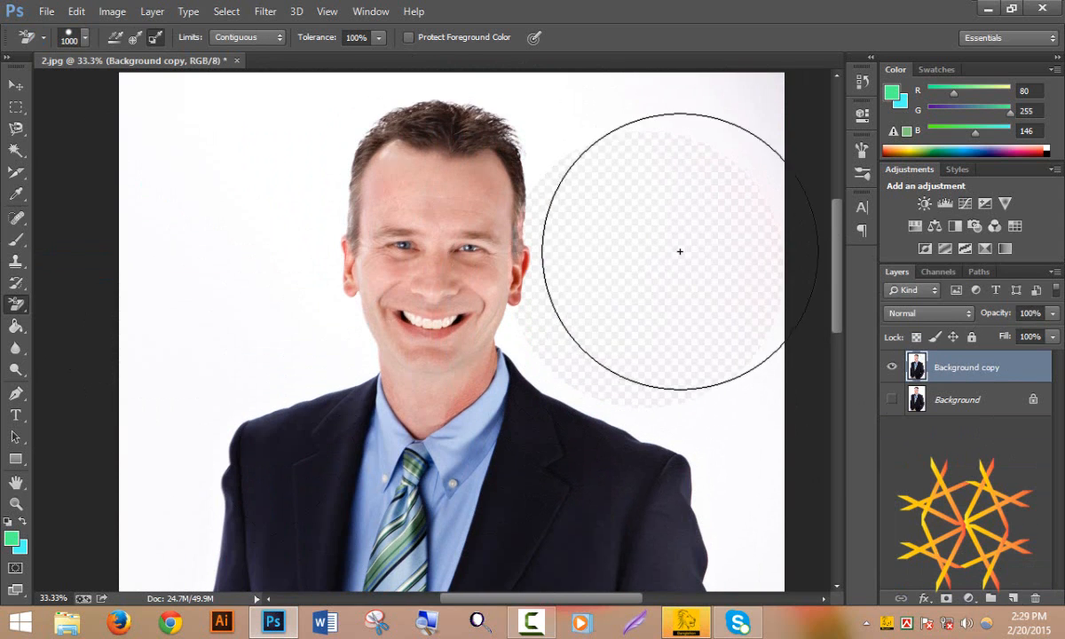
{"action": "mouse_move", "coordinate": [679, 251]}
{"action": "left_mouse_down"}
{"action": "mouse_move", "coordinate": [681, 175]}
{"action": "mouse_move", "coordinate": [574, 133]}
{"action": "mouse_move", "coordinate": [485, 141]}
{"action": "mouse_move", "coordinate": [629, 201]}
{"action": "left_mouse_up"}
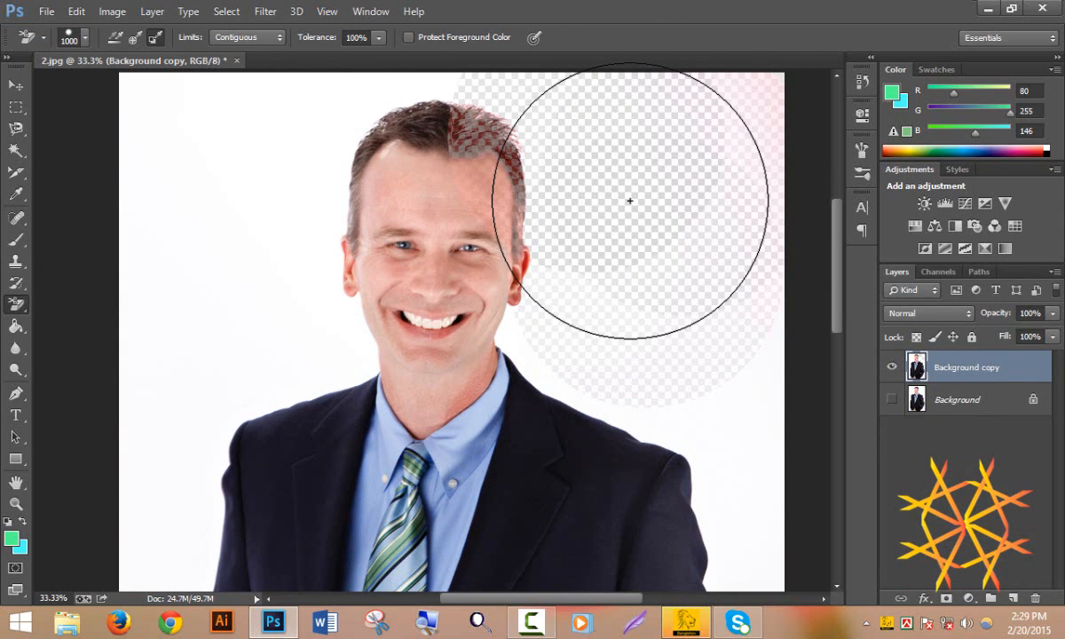
{"action": "key", "text": "ctrl+alt+z"}
{"action": "key", "text": "ctrl+alt+z"}
{"action": "key", "text": "ctrl+alt+z"}
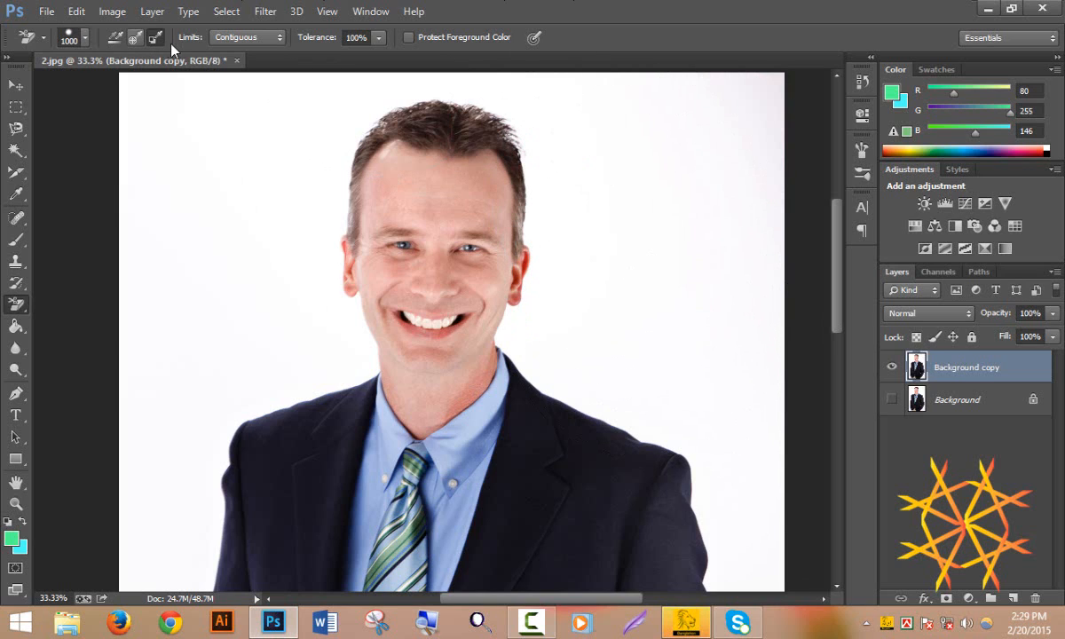
Enable Protect Foreground Color for the Background Eraser and sample the man's skin tone as the foreground color
{"action": "left_click", "coordinate": [408, 37]}
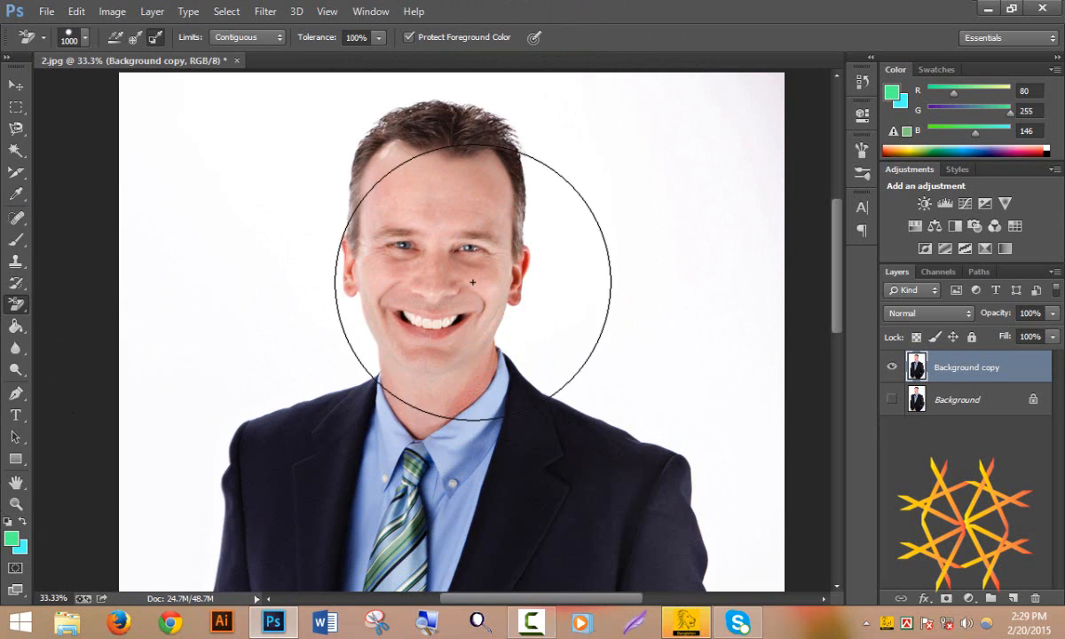
{"action": "left_click", "coordinate": [17, 195]}
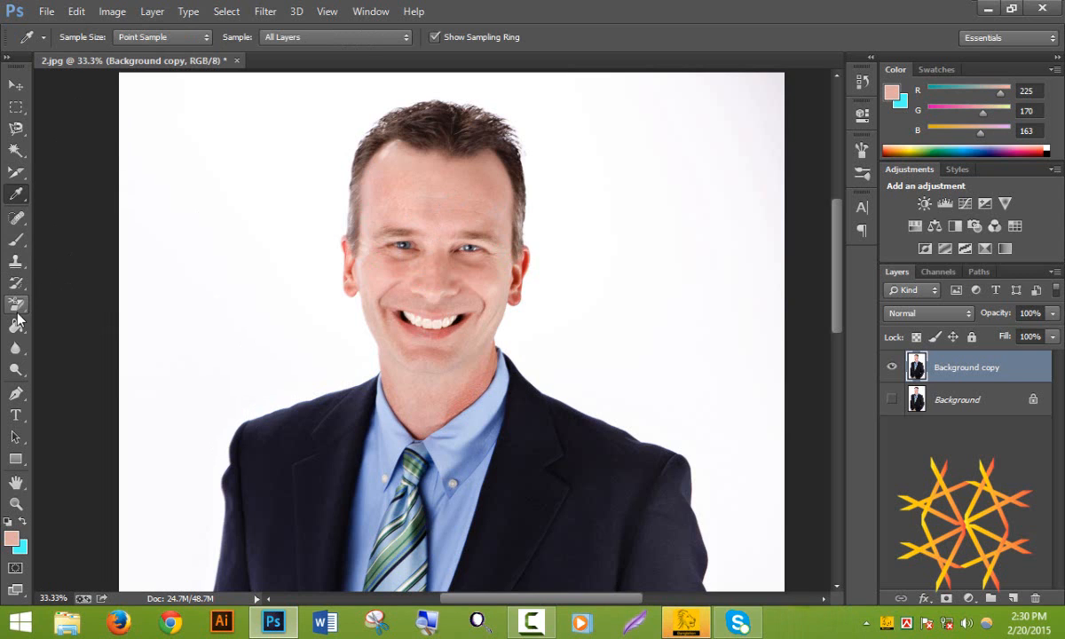
{"action": "left_click", "coordinate": [17, 305]}
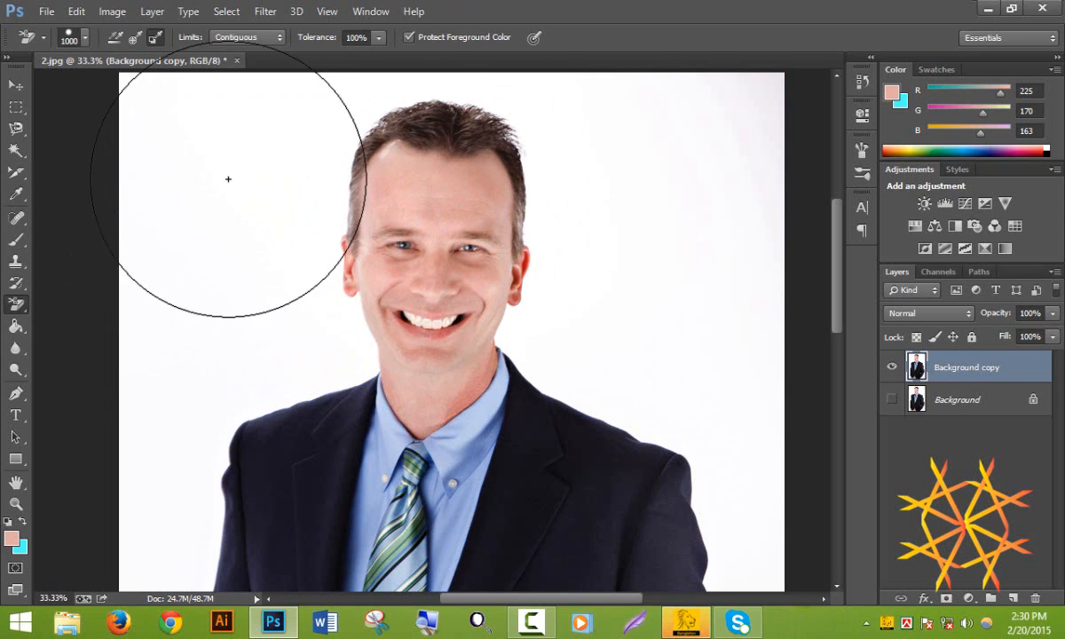
Erase the backdrop around the man's head and over his jacket, shirt and tie with Protect Foreground Color on
{"action": "mouse_move", "coordinate": [271, 178]}
{"action": "left_mouse_down"}
{"action": "mouse_move", "coordinate": [208, 166]}
{"action": "mouse_move", "coordinate": [204, 249]}
{"action": "mouse_move", "coordinate": [260, 245]}
{"action": "mouse_move", "coordinate": [384, 172]}
{"action": "mouse_move", "coordinate": [394, 109]}
{"action": "mouse_move", "coordinate": [442, 159]}
{"action": "mouse_move", "coordinate": [429, 226]}
{"action": "left_mouse_up"}
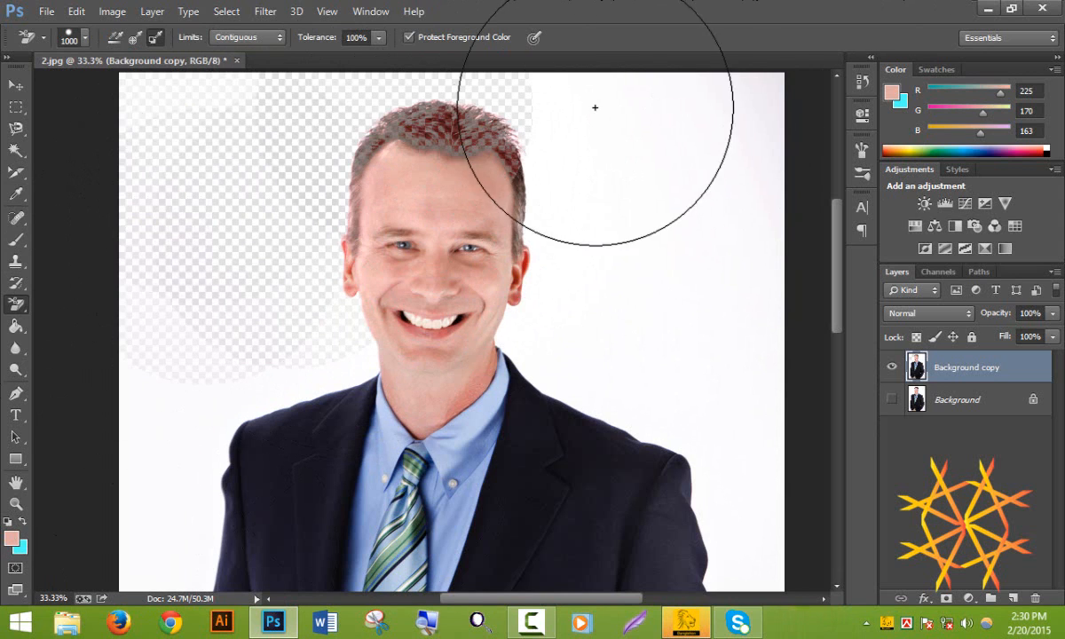
{"action": "mouse_move", "coordinate": [594, 107]}
{"action": "left_mouse_down"}
{"action": "mouse_move", "coordinate": [729, 183]}
{"action": "mouse_move", "coordinate": [701, 305]}
{"action": "mouse_move", "coordinate": [595, 313]}
{"action": "mouse_move", "coordinate": [562, 267]}
{"action": "mouse_move", "coordinate": [501, 224]}
{"action": "mouse_move", "coordinate": [463, 163]}
{"action": "mouse_move", "coordinate": [459, 113]}
{"action": "mouse_move", "coordinate": [401, 283]}
{"action": "mouse_move", "coordinate": [519, 349]}
{"action": "mouse_move", "coordinate": [397, 412]}
{"action": "mouse_move", "coordinate": [351, 496]}
{"action": "mouse_move", "coordinate": [773, 594]}
{"action": "mouse_move", "coordinate": [317, 497]}
{"action": "mouse_move", "coordinate": [296, 504]}
{"action": "mouse_move", "coordinate": [345, 425]}
{"action": "mouse_move", "coordinate": [361, 473]}
{"action": "left_mouse_up"}
{"action": "scroll", "coordinate": [361, 473], "scroll_direction": "down", "scroll_amount": 5}
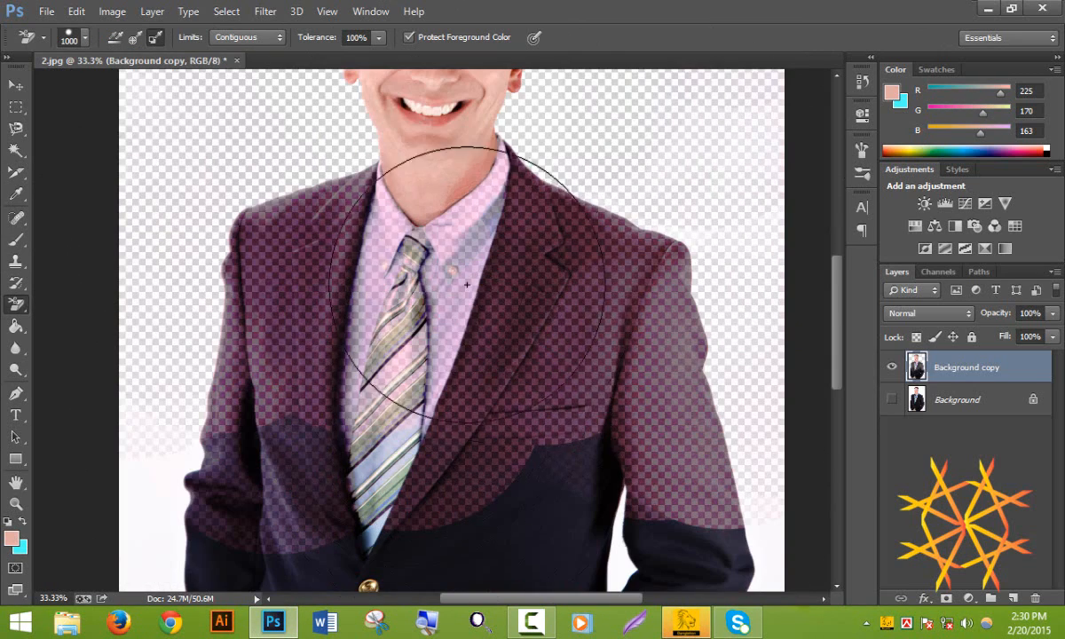
{"action": "scroll", "coordinate": [529, 315], "scroll_direction": "up", "scroll_amount": 5}
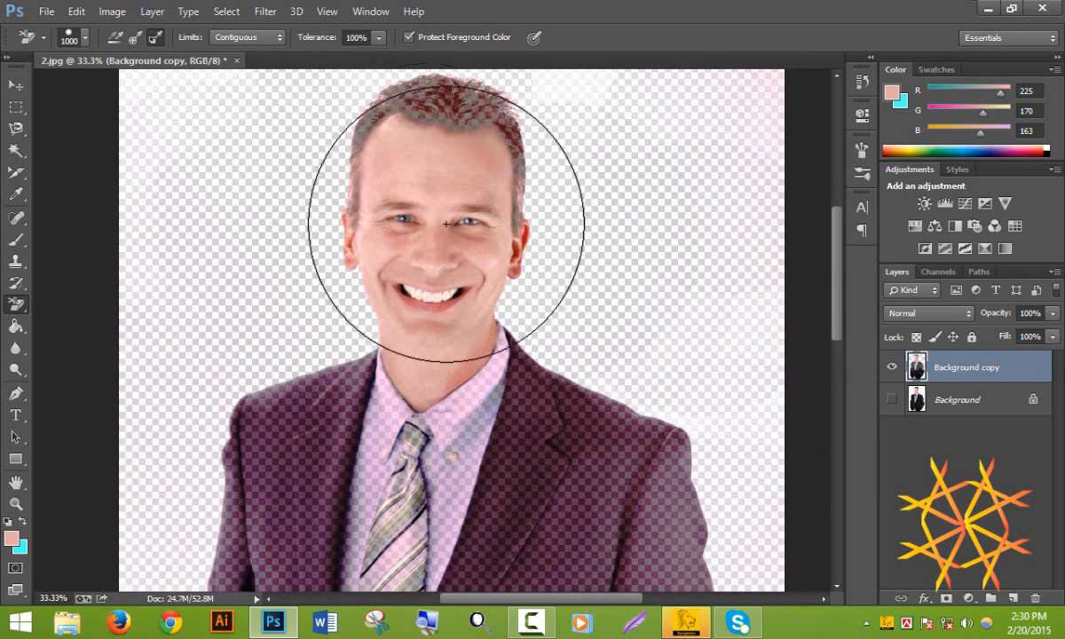
{"action": "left_click", "coordinate": [446, 293], "text": "alt"}
{"action": "left_click", "coordinate": [446, 295], "text": "alt"}
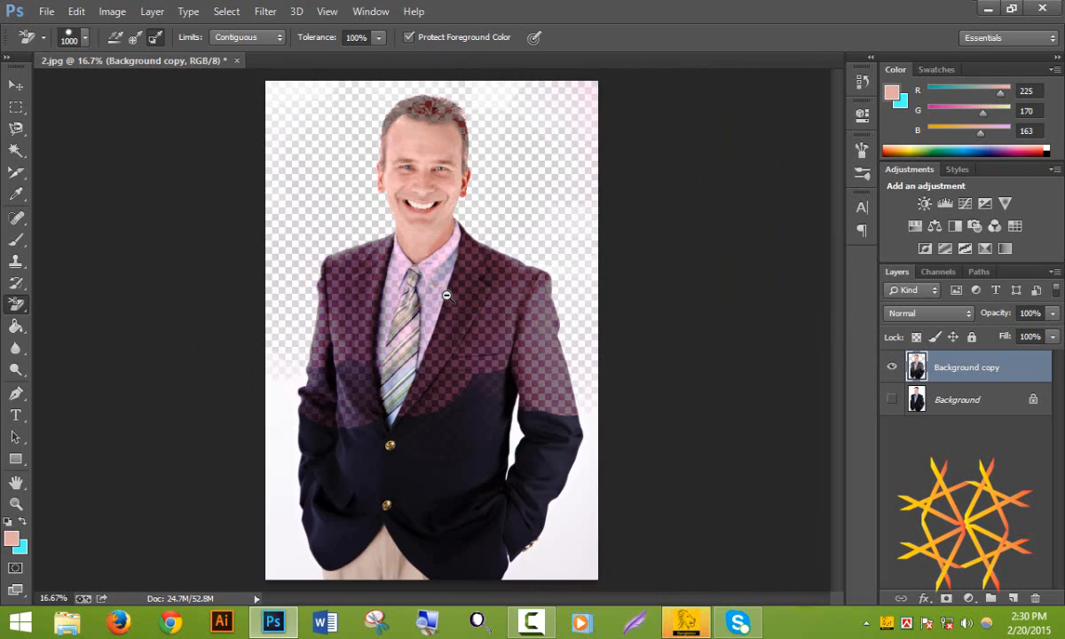
{"action": "left_click", "coordinate": [473, 145], "text": "ctrl"}
{"action": "left_click", "coordinate": [447, 174], "text": "ctrl"}
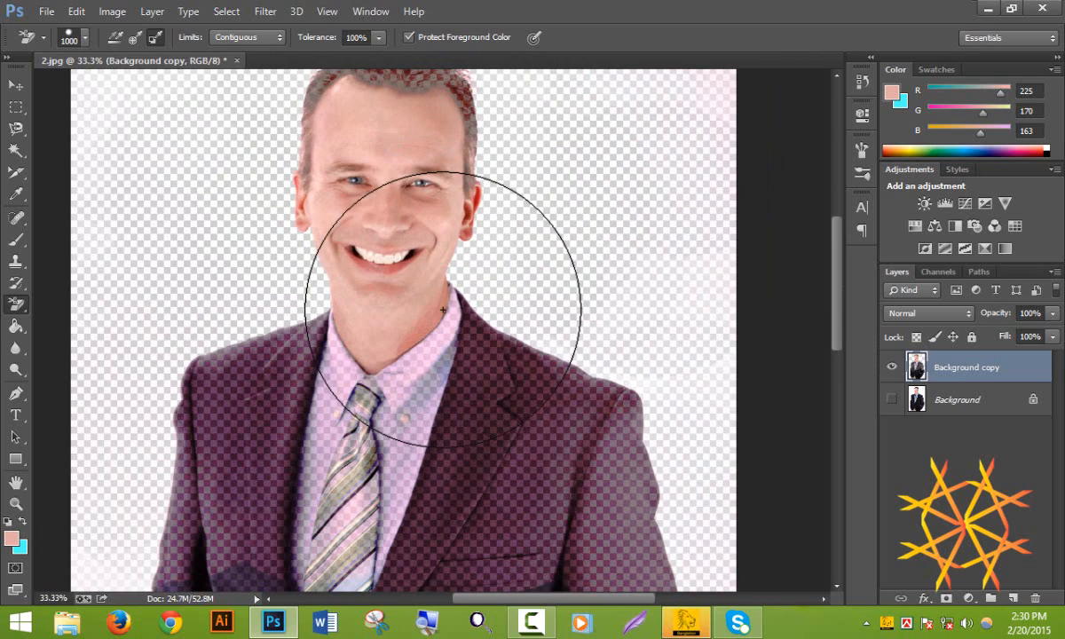
{"action": "scroll", "coordinate": [442, 310], "scroll_direction": "up", "scroll_amount": 2}
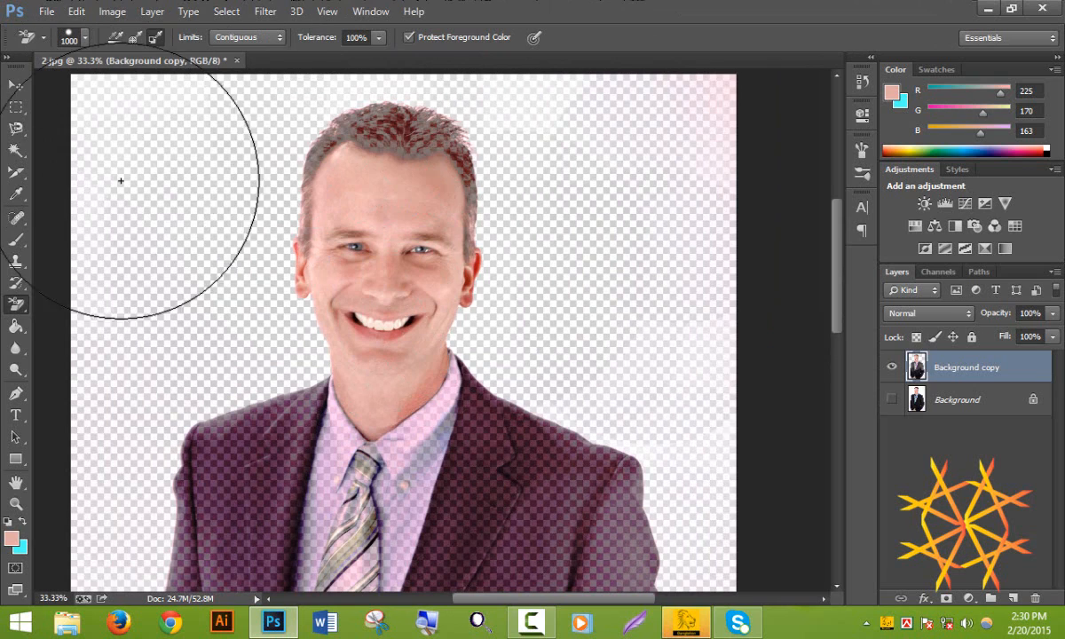
Switch to the Magic Eraser tool and replace the partly erased layer with a fresh duplicate of the Background layer
{"action": "right_click", "coordinate": [31, 309]}
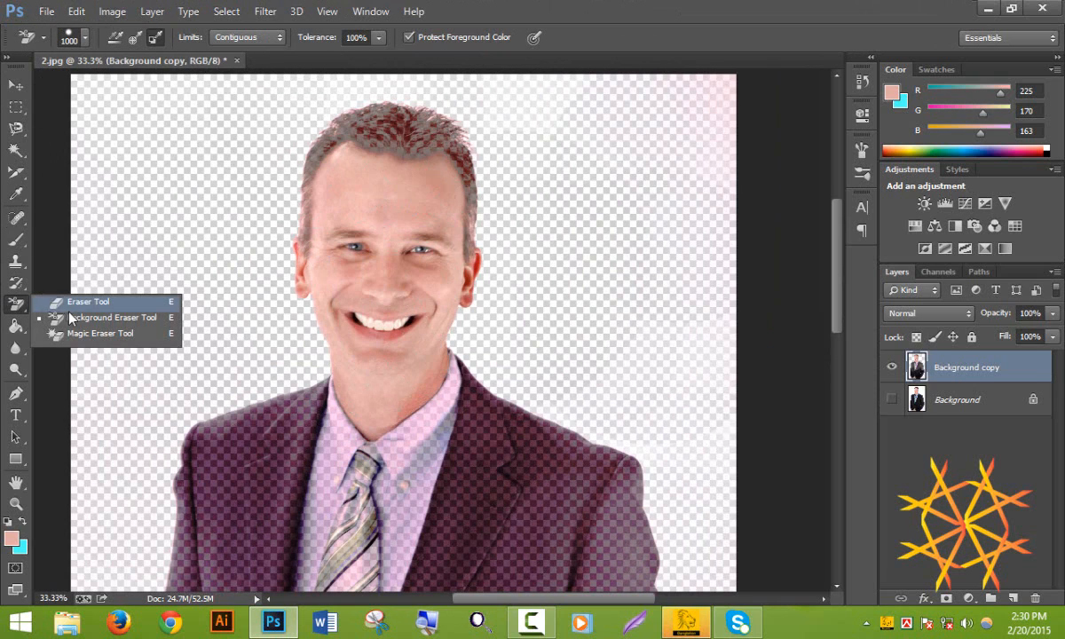
{"action": "left_click", "coordinate": [140, 334]}
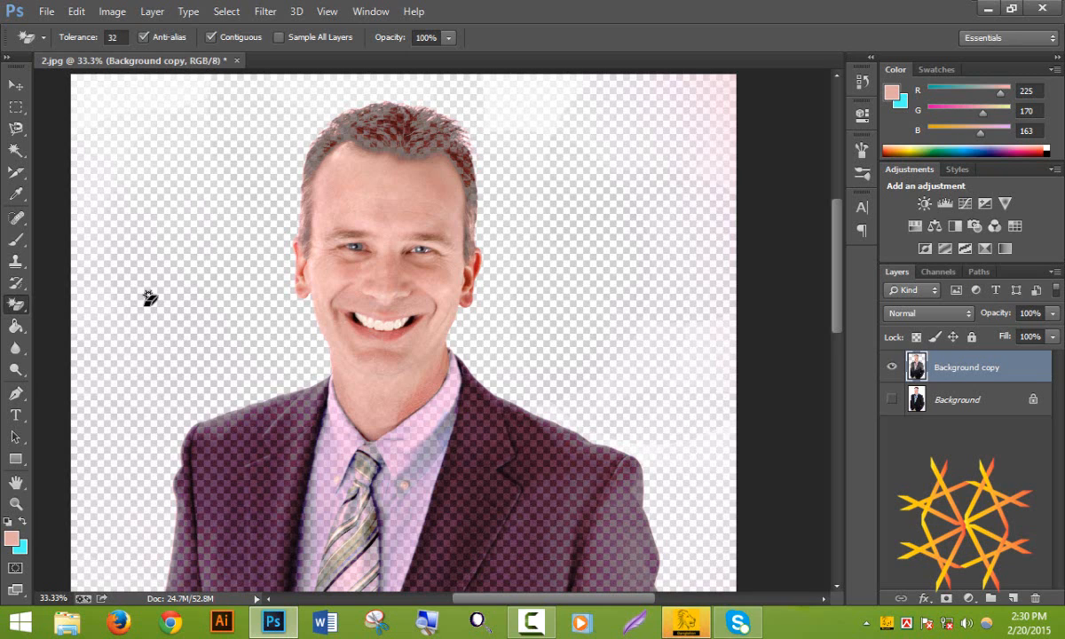
{"action": "key", "text": "ctrl+z"}
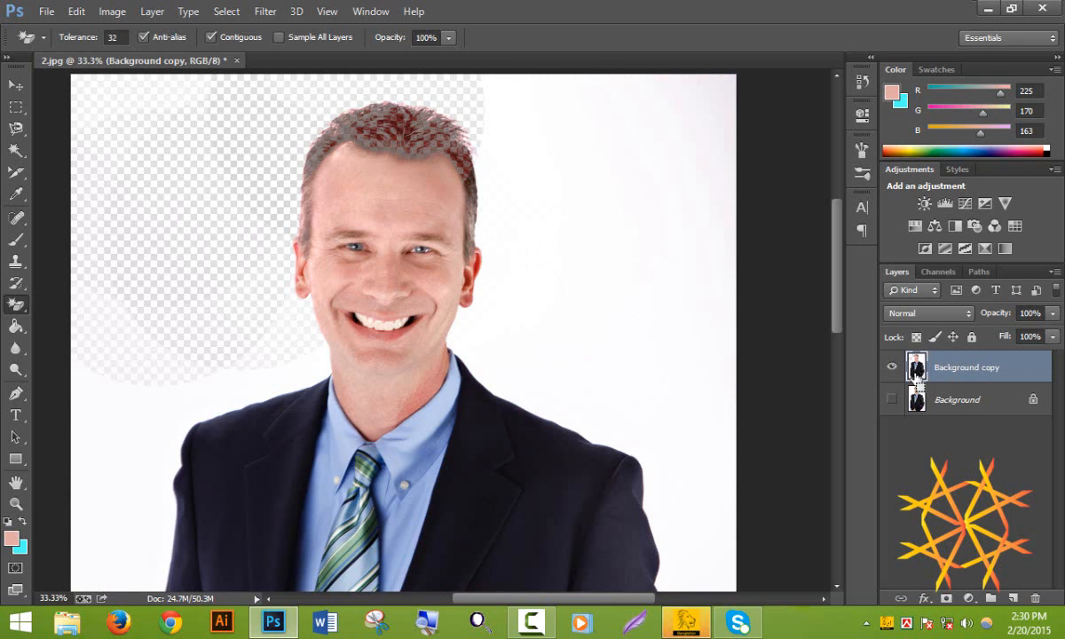
{"action": "left_click_drag", "start_coordinate": [1015, 565], "coordinate": [1035, 599]}
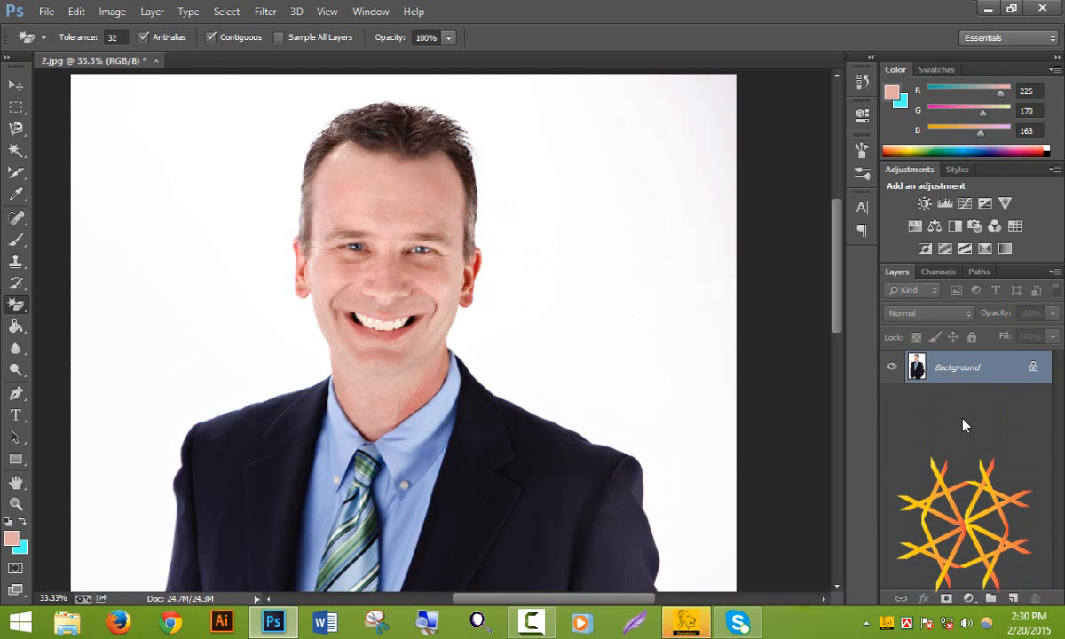
{"action": "key", "text": "ctrl+j"}
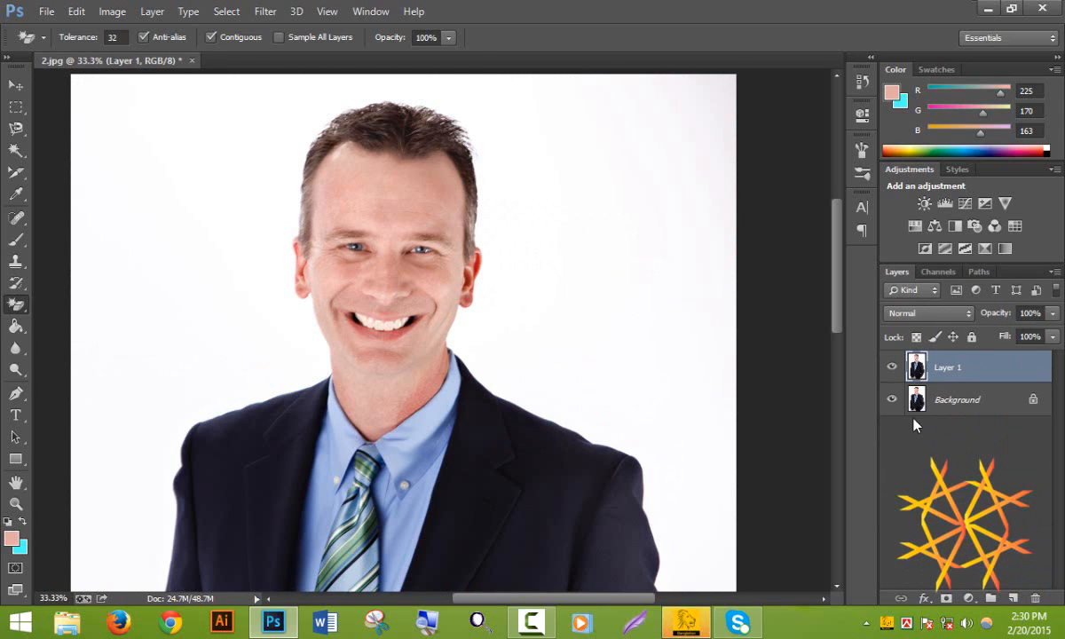
Hide the Background layer and remove the white backdrop around the man and inside his bent arm with the Magic Eraser at tolerance 32
{"action": "left_click", "coordinate": [892, 400]}
{"action": "left_click", "coordinate": [144, 152]}
{"action": "scroll", "coordinate": [169, 186], "scroll_direction": "down", "scroll_amount": 10}
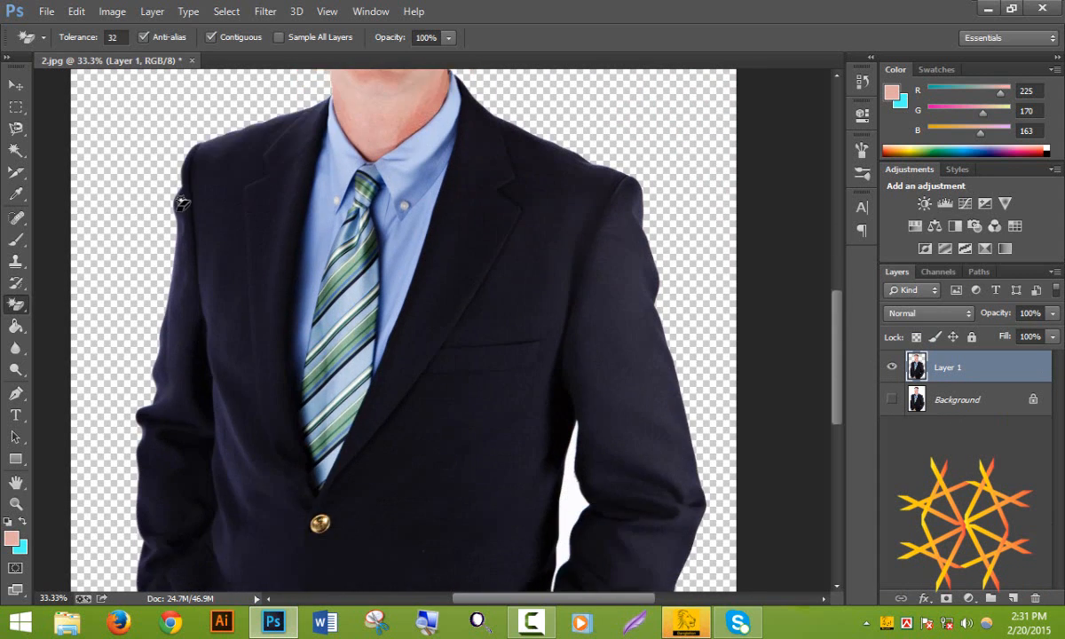
{"action": "left_click", "coordinate": [573, 355]}
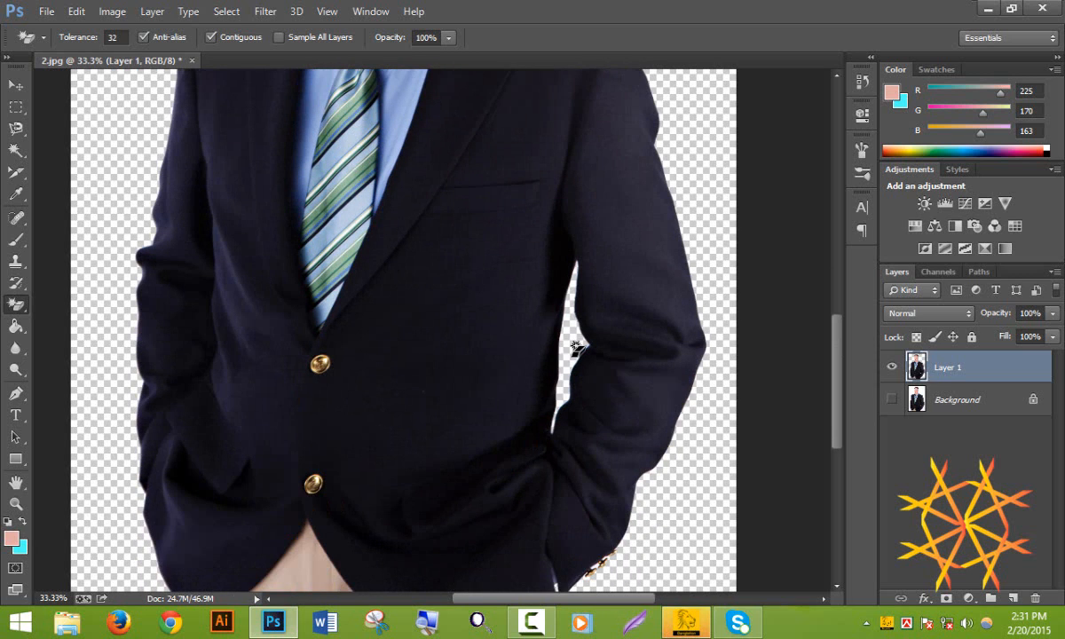
{"action": "key", "text": "ctrl+minus"}
{"action": "key", "text": "ctrl+minus"}
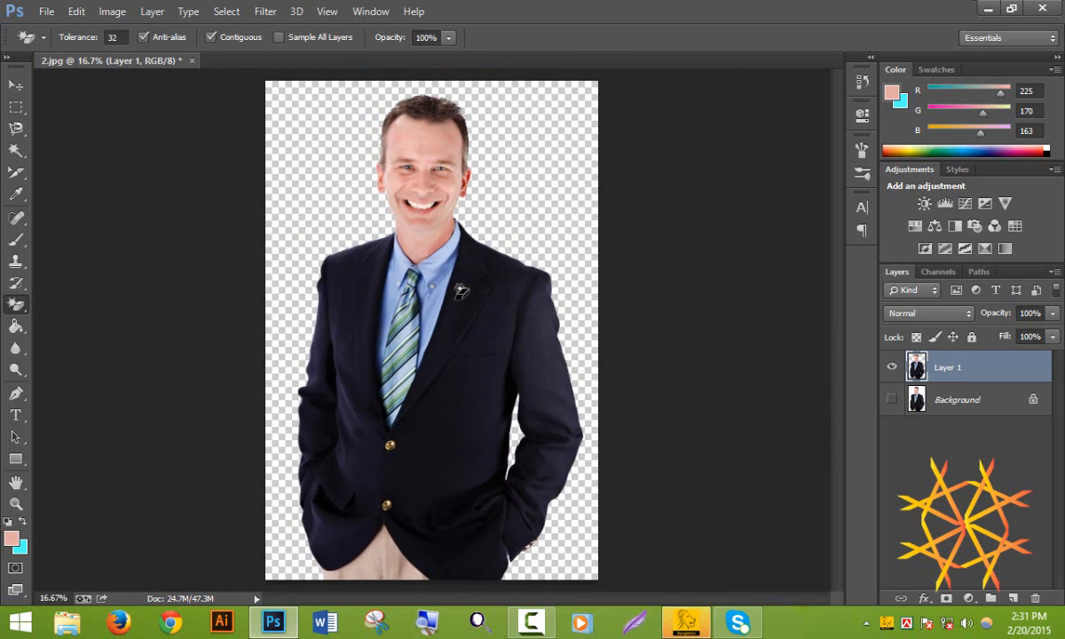
Try the Magic Eraser on the man's facial skin and undo the result
{"action": "left_click", "coordinate": [15, 304]}
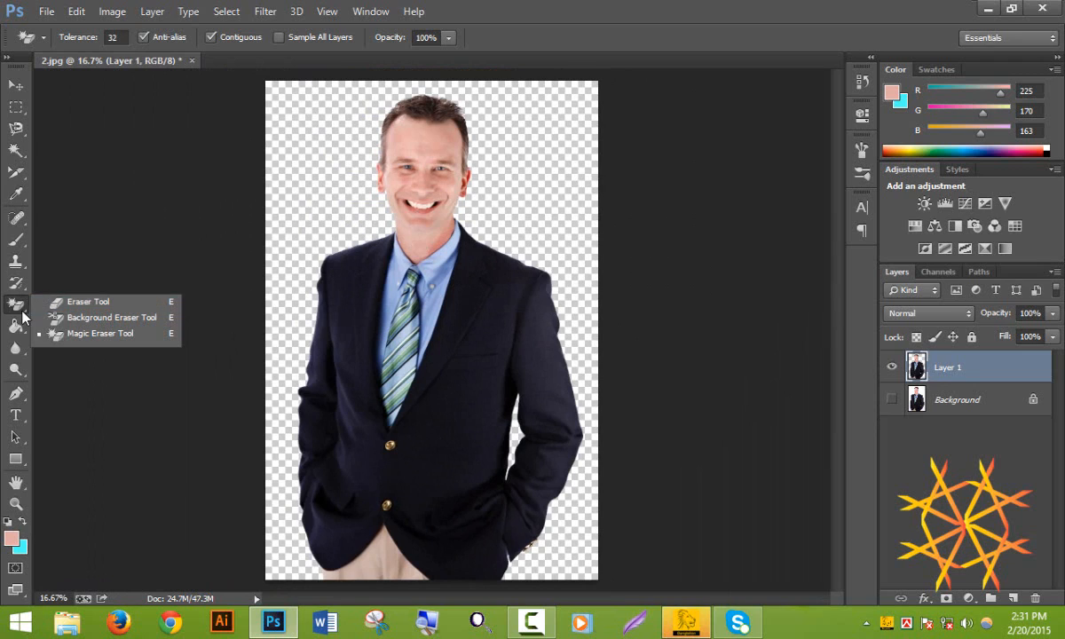
{"action": "left_click", "coordinate": [423, 140]}
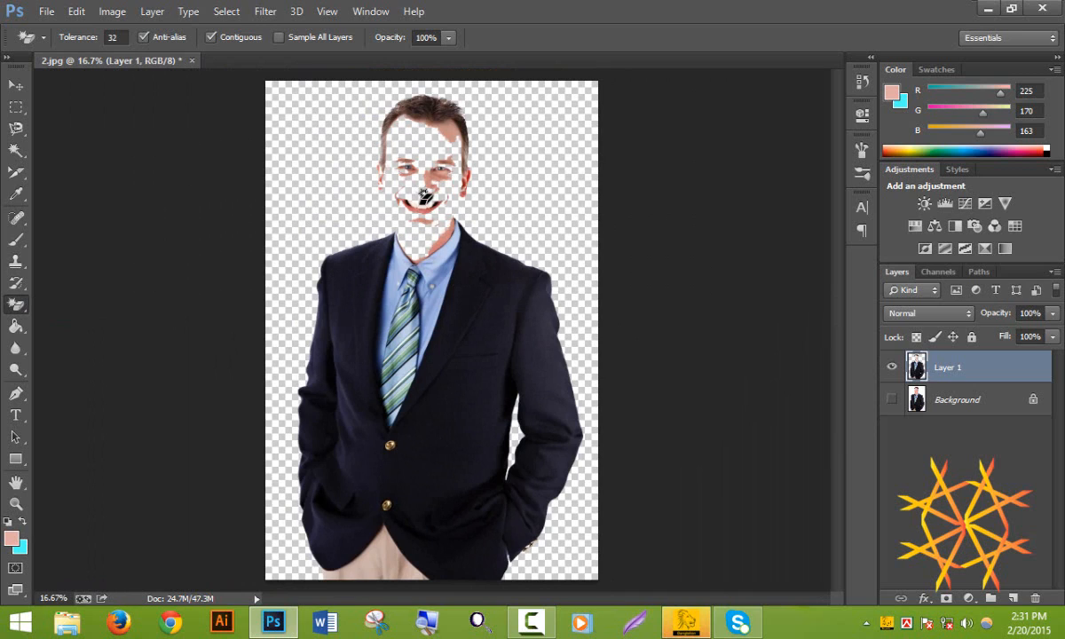
{"action": "key", "text": "ctrl+z"}
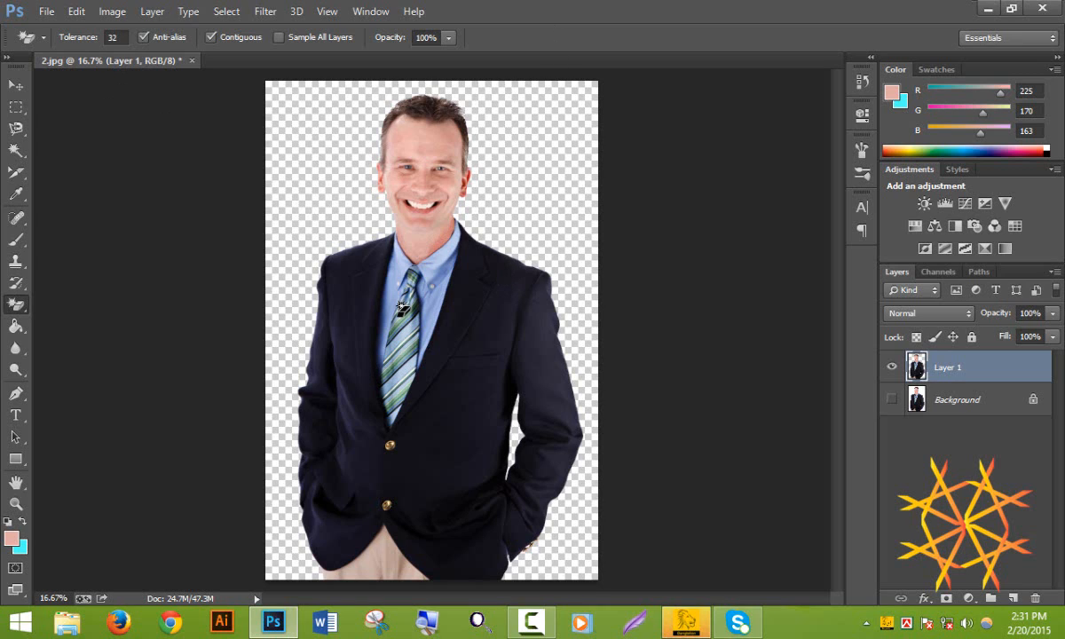
{"action": "scroll", "coordinate": [398, 280], "scroll_direction": "down", "scroll_amount": 2}
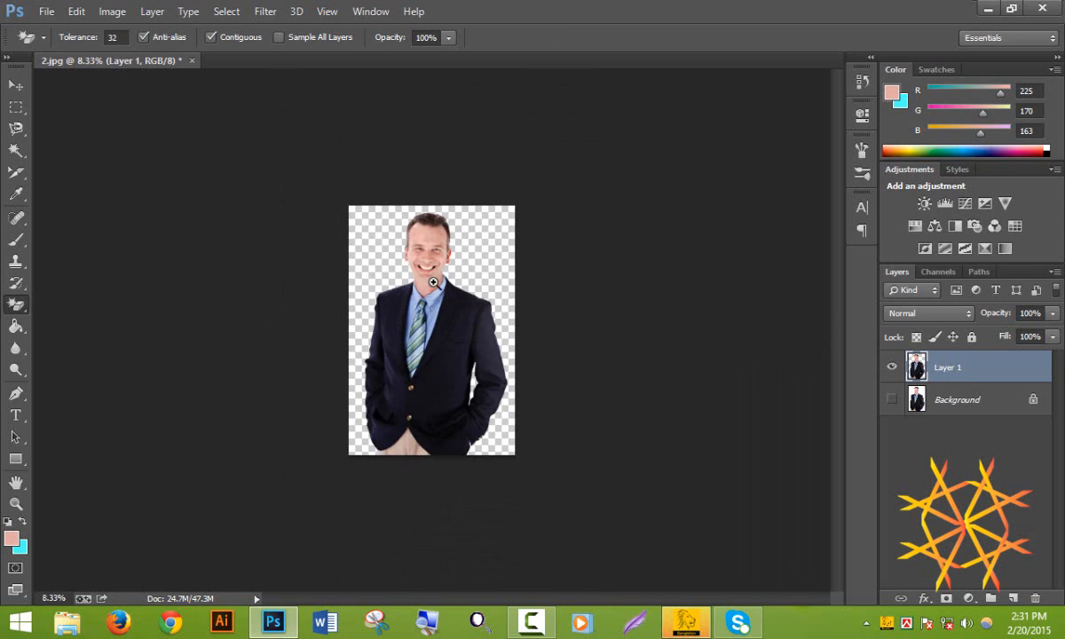
{"action": "scroll", "coordinate": [433, 282], "scroll_direction": "up", "scroll_amount": 3}
{"action": "scroll", "coordinate": [433, 282], "scroll_direction": "up", "scroll_amount": 1}
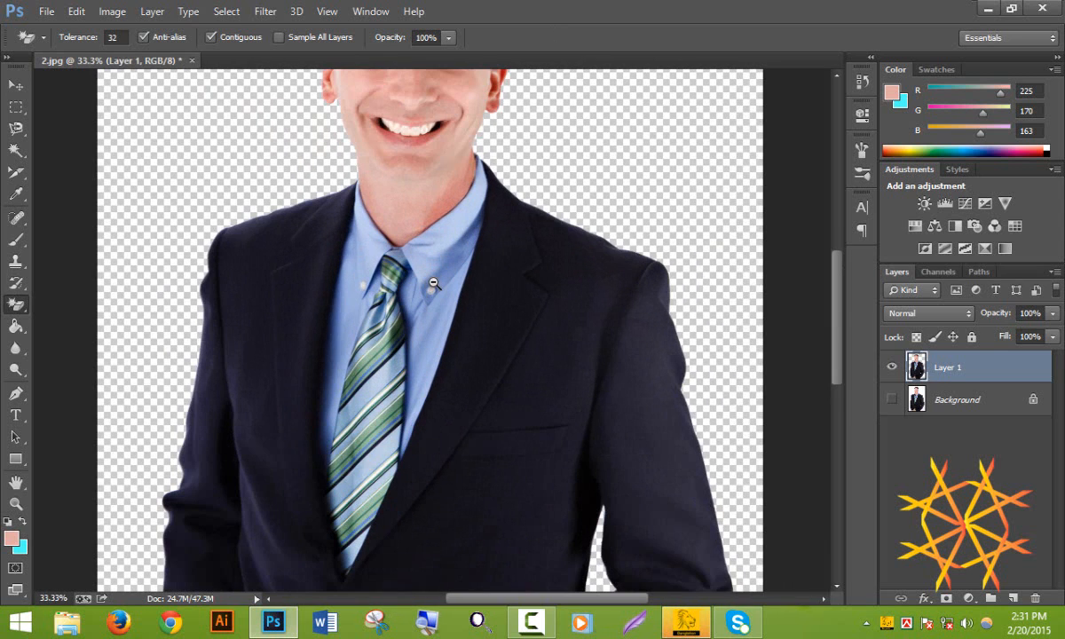
{"action": "scroll", "coordinate": [433, 282], "scroll_direction": "down", "scroll_amount": 2}
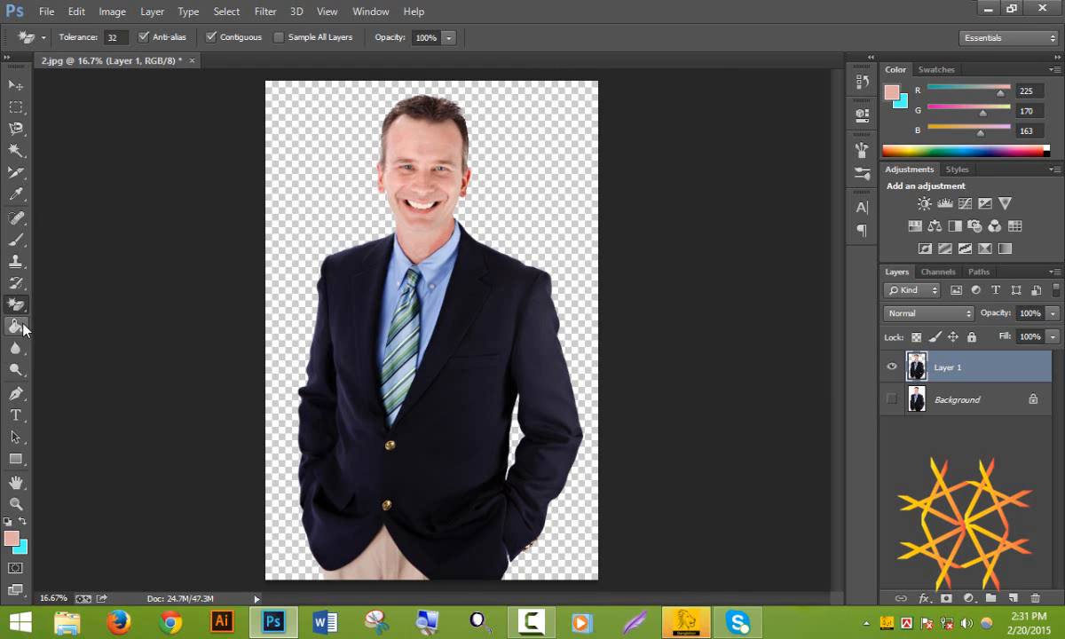
Activate the Gradient tool and add a new empty layer above the cut-out man
{"action": "left_click_drag", "start_coordinate": [24, 329], "coordinate": [57, 328]}
{"action": "left_click", "coordinate": [73, 326]}
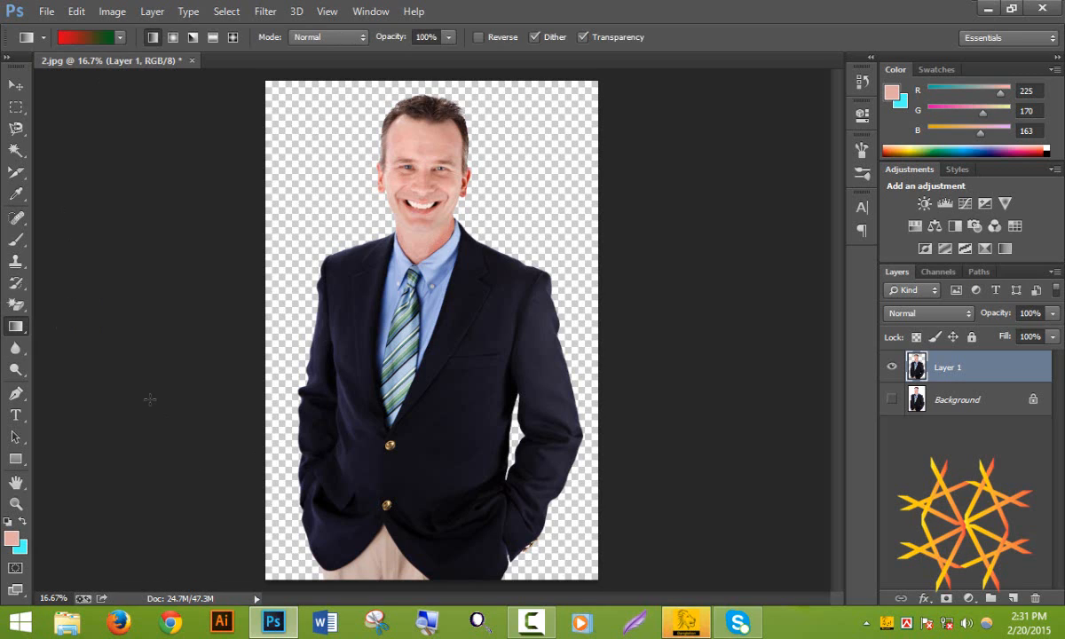
{"action": "left_click_drag", "start_coordinate": [24, 329], "coordinate": [98, 325]}
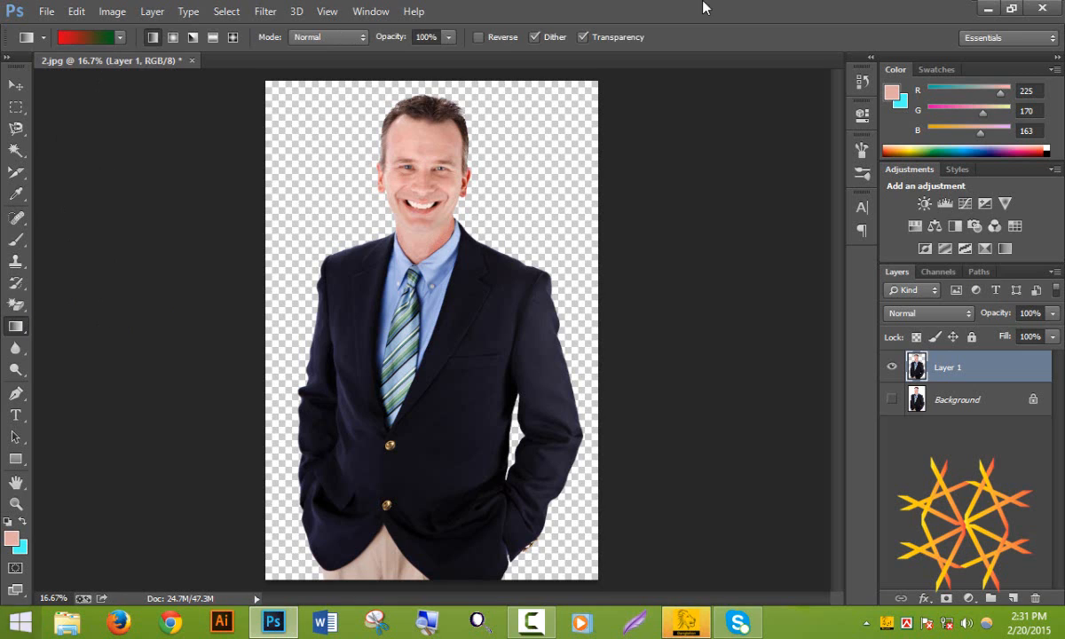
{"action": "left_click", "coordinate": [1013, 597]}
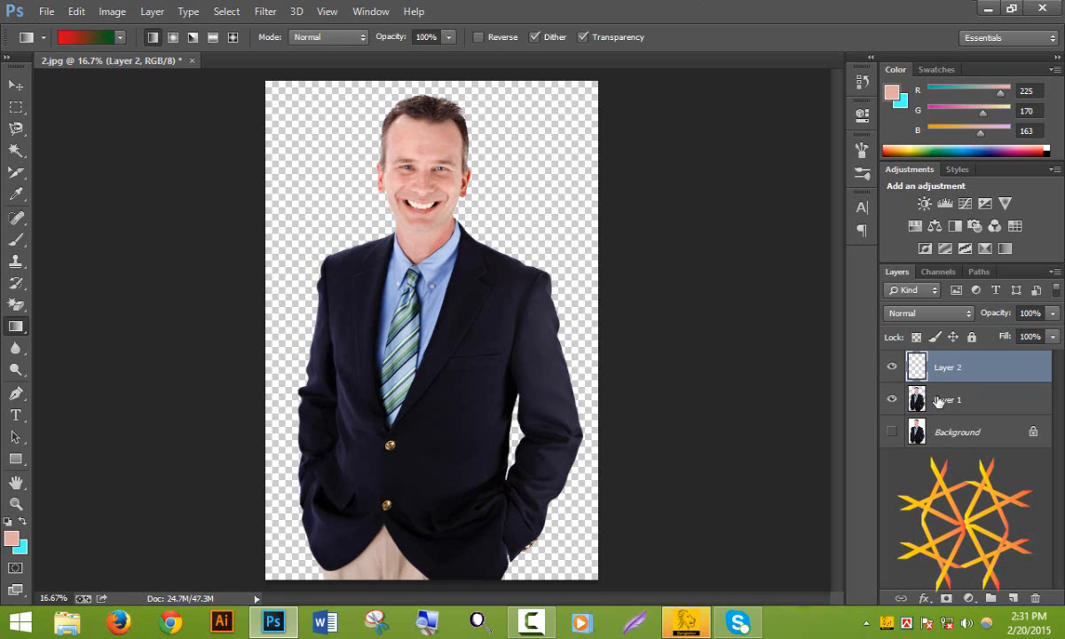
Open the current gradient for editing and append the Color Harmonies 1 gradients to the presets
{"action": "left_click", "coordinate": [83, 34]}
{"action": "left_click_drag", "start_coordinate": [550, 86], "coordinate": [385, 73]}
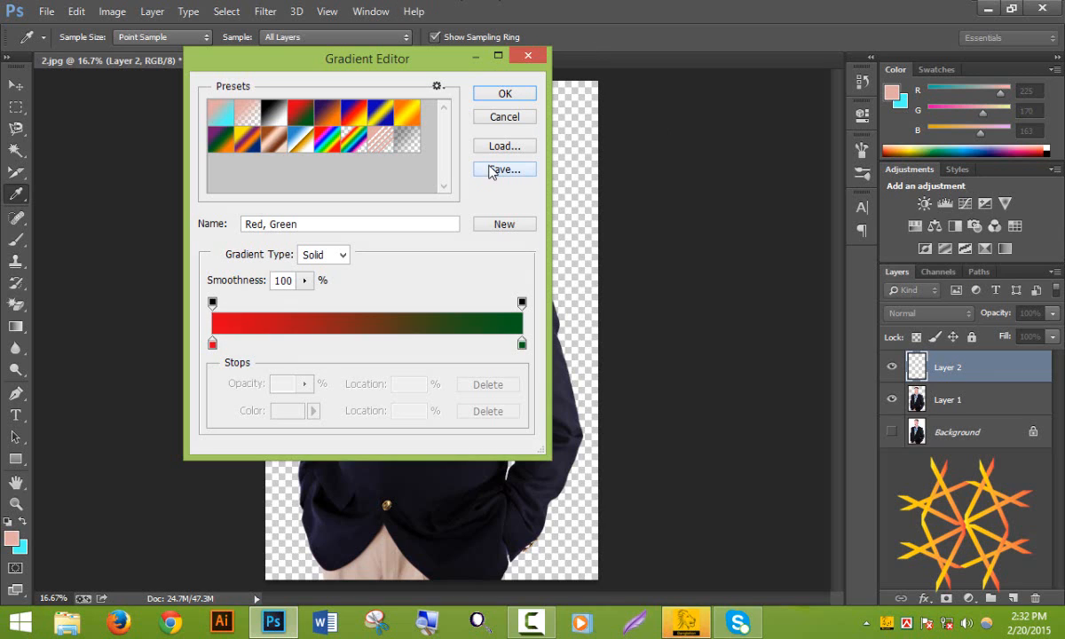
{"action": "left_click", "coordinate": [438, 86]}
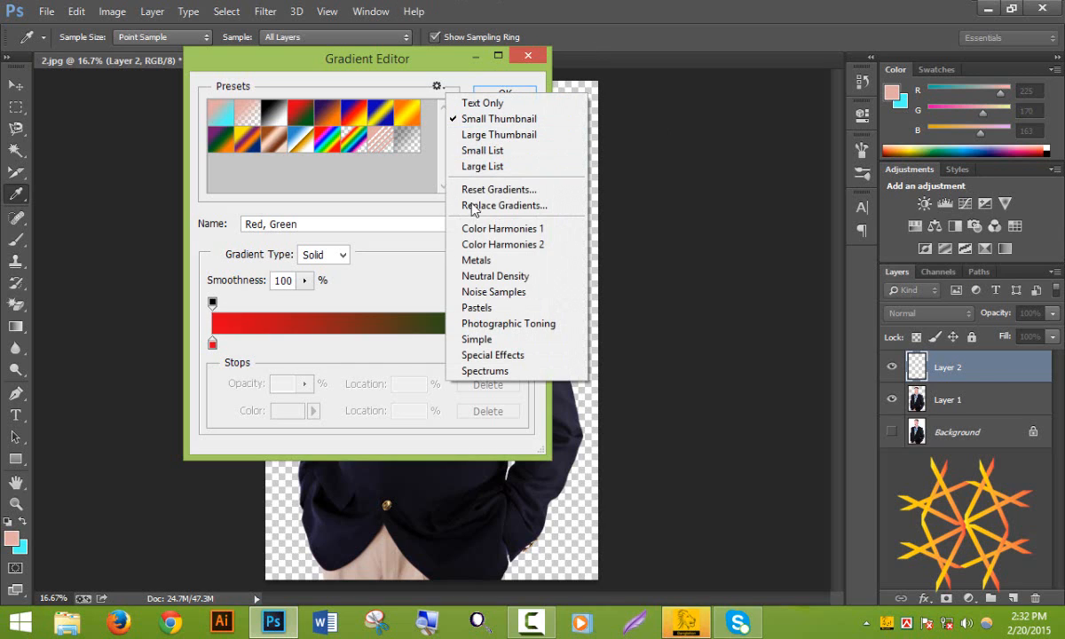
{"action": "left_click", "coordinate": [480, 230]}
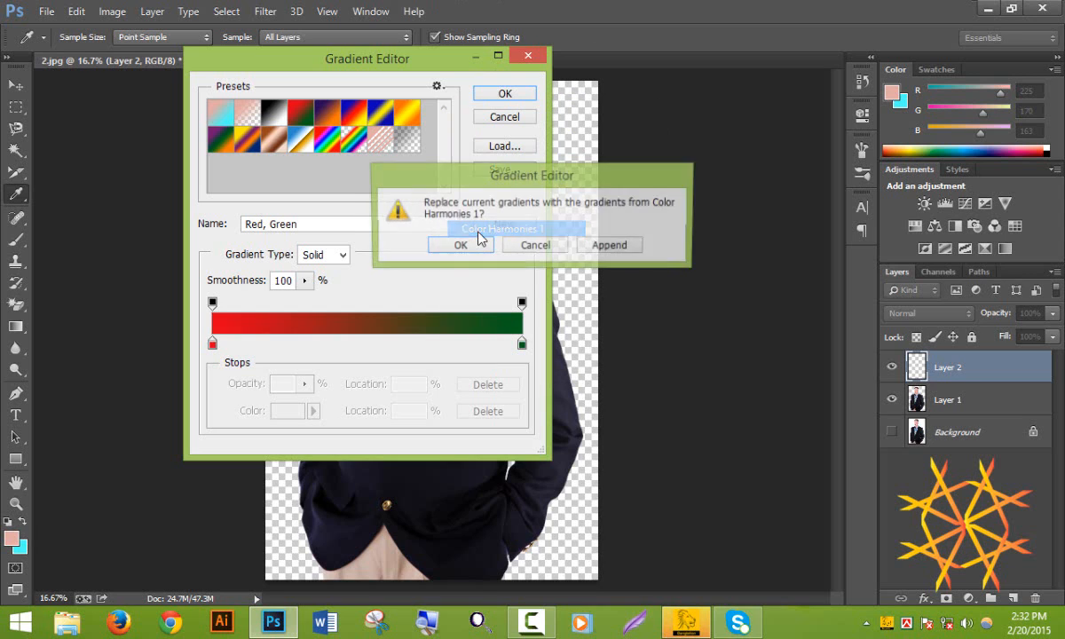
{"action": "left_click", "coordinate": [614, 252]}
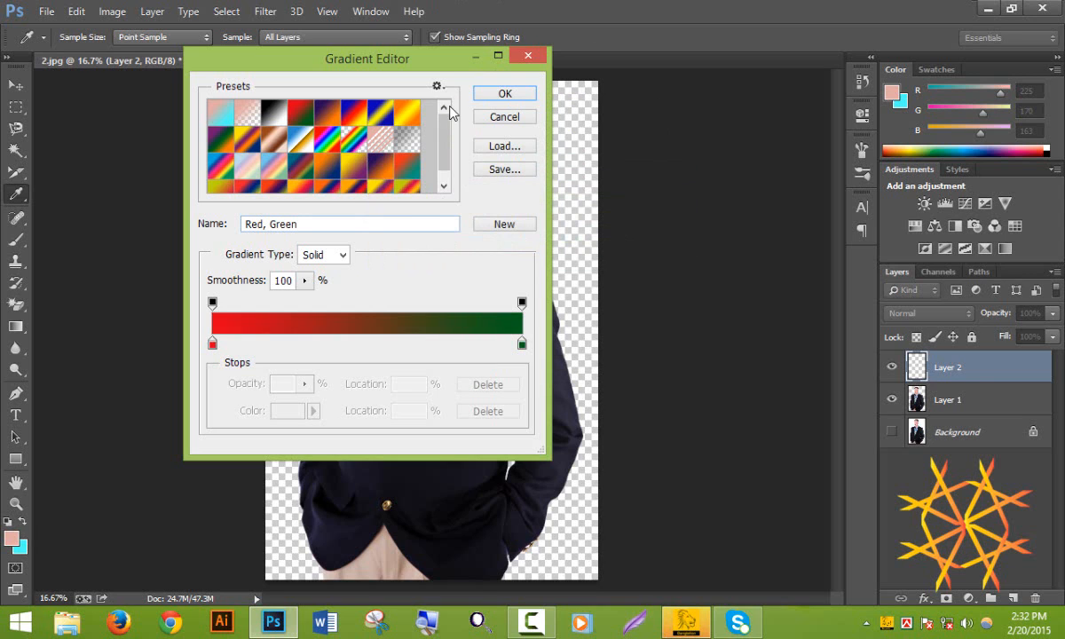
Fill Layer 2 from top to bottom with the Dark Spectrum gradient and move the layer below the cut-out man
{"action": "left_click_drag", "start_coordinate": [443, 133], "coordinate": [444, 178]}
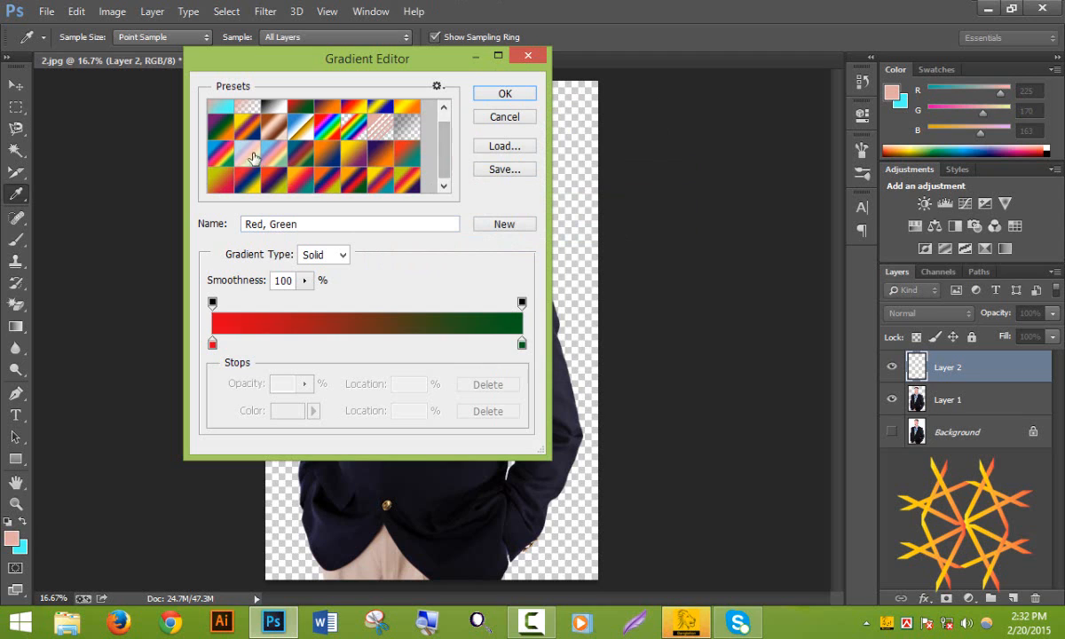
{"action": "left_click", "coordinate": [279, 151]}
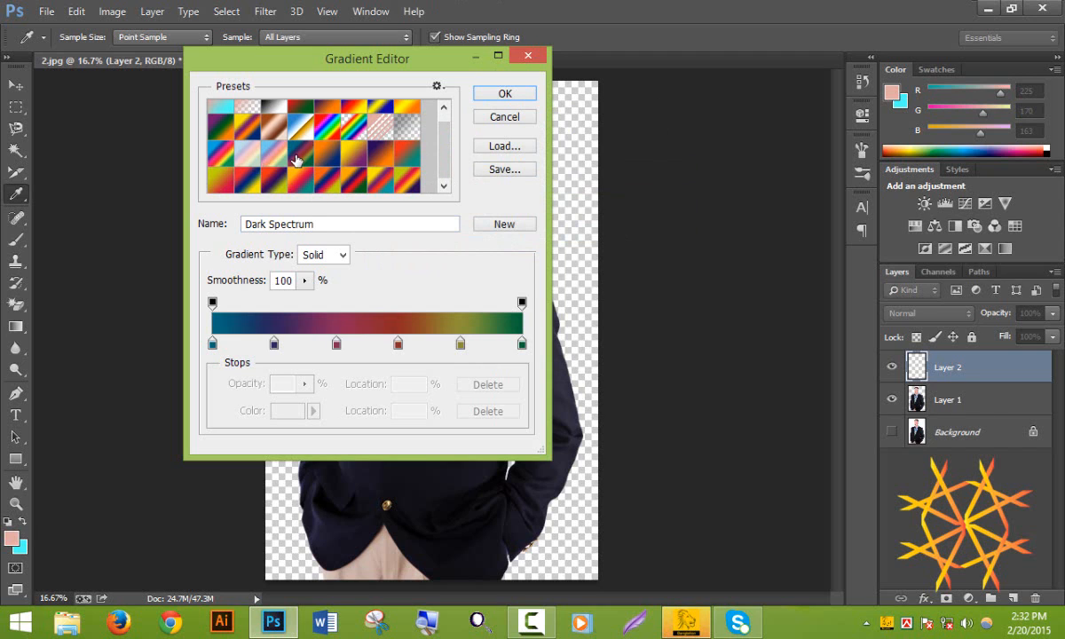
{"action": "left_click", "coordinate": [502, 93]}
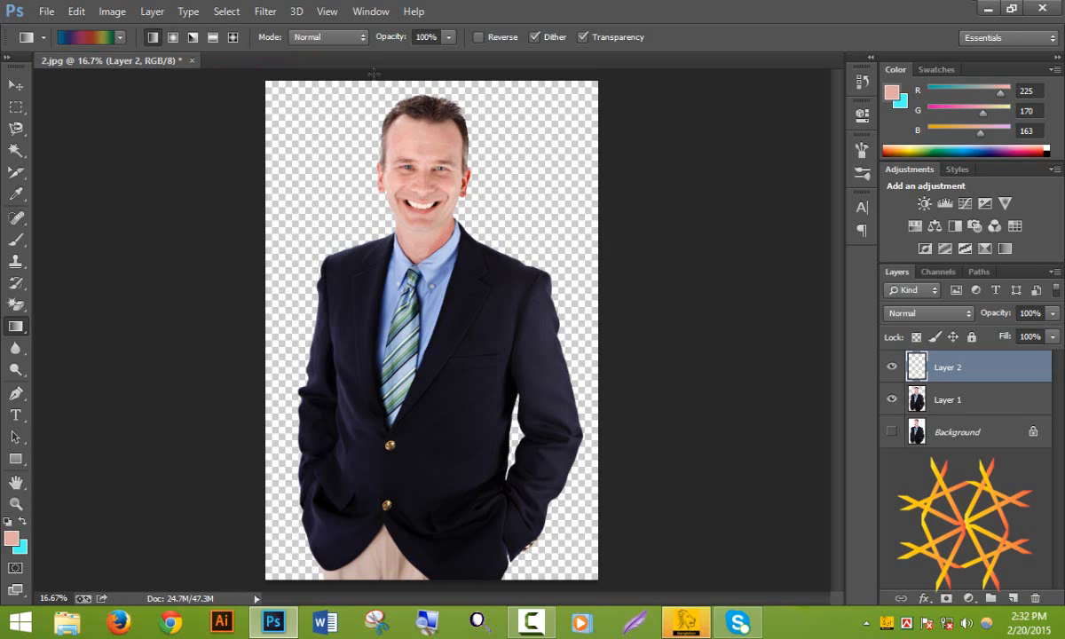
{"action": "left_click_drag", "start_coordinate": [373, 73], "coordinate": [355, 584]}
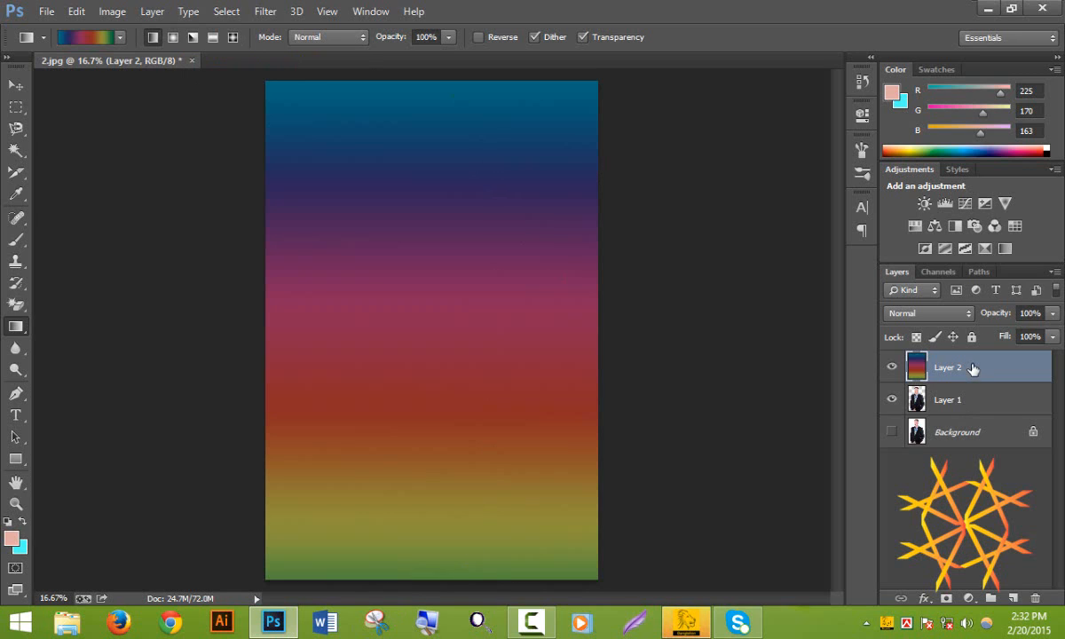
{"action": "left_click_drag", "start_coordinate": [980, 365], "coordinate": [969, 401]}
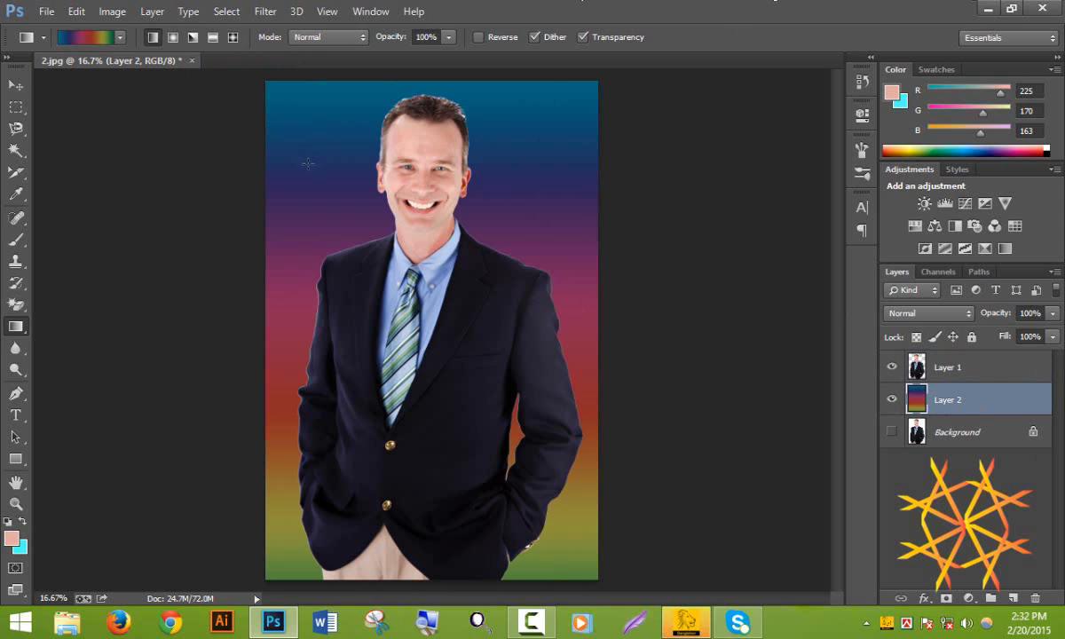
Open the Dark Spectrum gradient for editing and change its first color stop to white
{"action": "left_click", "coordinate": [70, 40]}
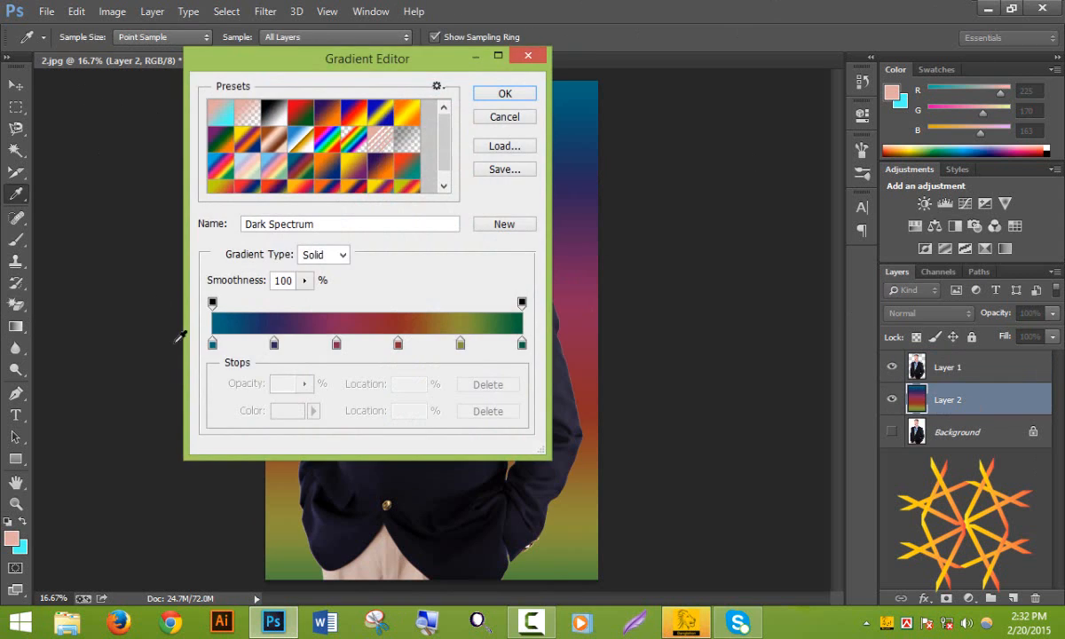
{"action": "left_click_drag", "start_coordinate": [293, 60], "coordinate": [612, 42]}
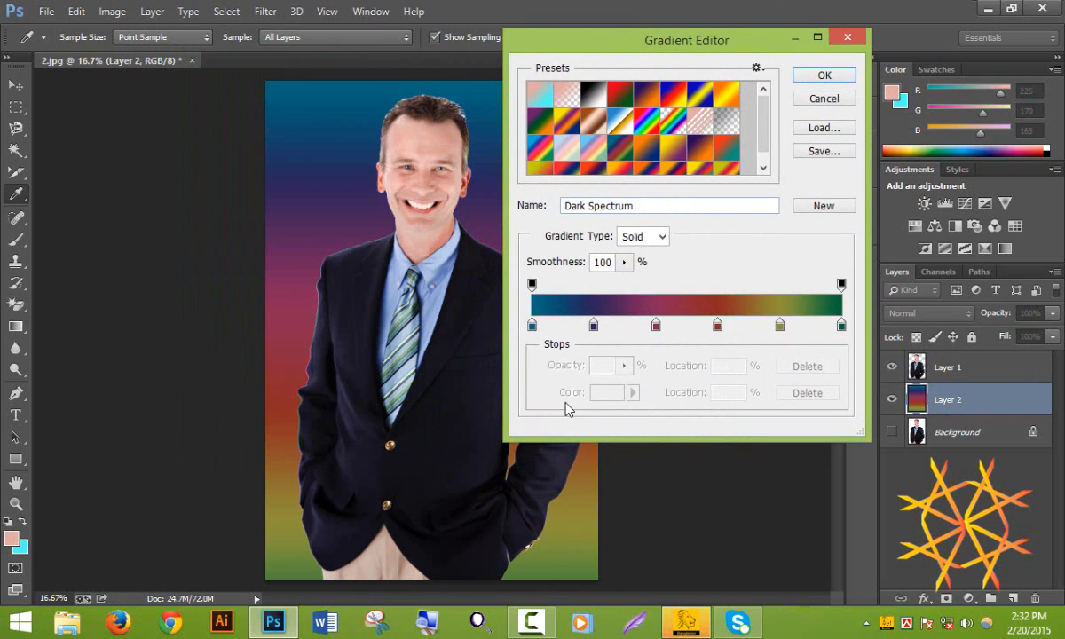
{"action": "left_click", "coordinate": [532, 326]}
{"action": "double_click", "coordinate": [533, 326]}
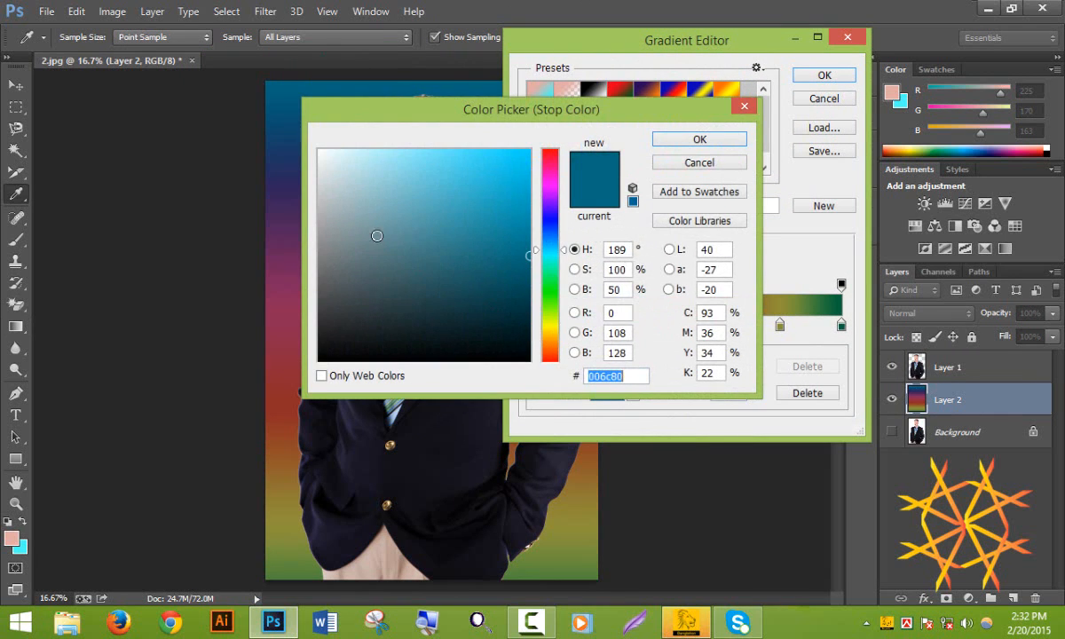
{"action": "left_click_drag", "start_coordinate": [375, 235], "coordinate": [317, 149]}
{"action": "left_click", "coordinate": [699, 139]}
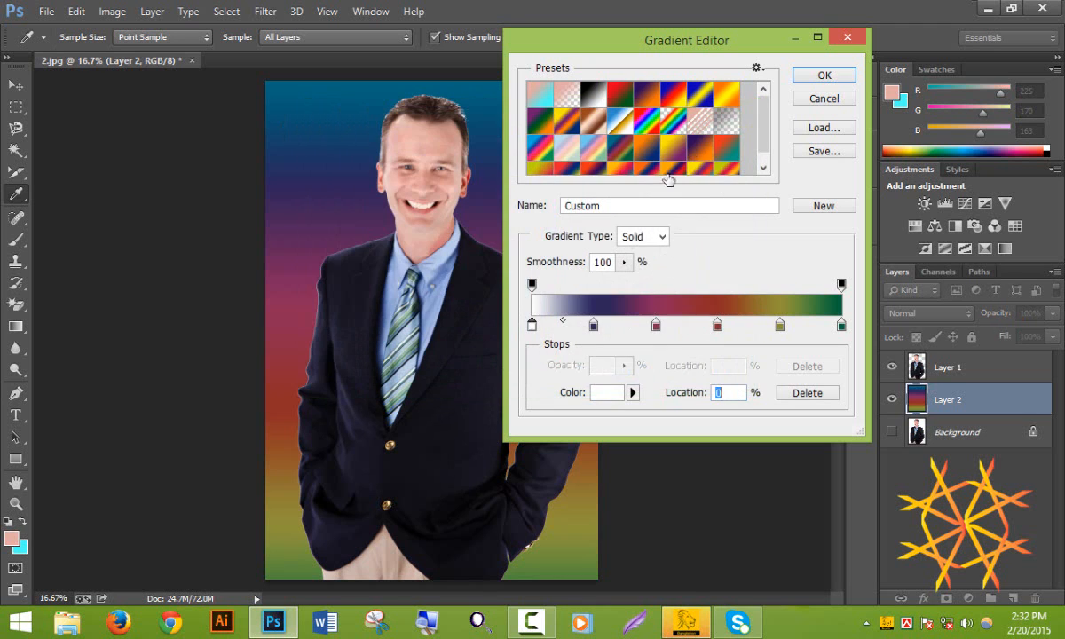
Change the gradient's color stop at 20% to bright blue and the one at 40% to dark gray
{"action": "left_click", "coordinate": [594, 325]}
{"action": "double_click", "coordinate": [593, 326]}
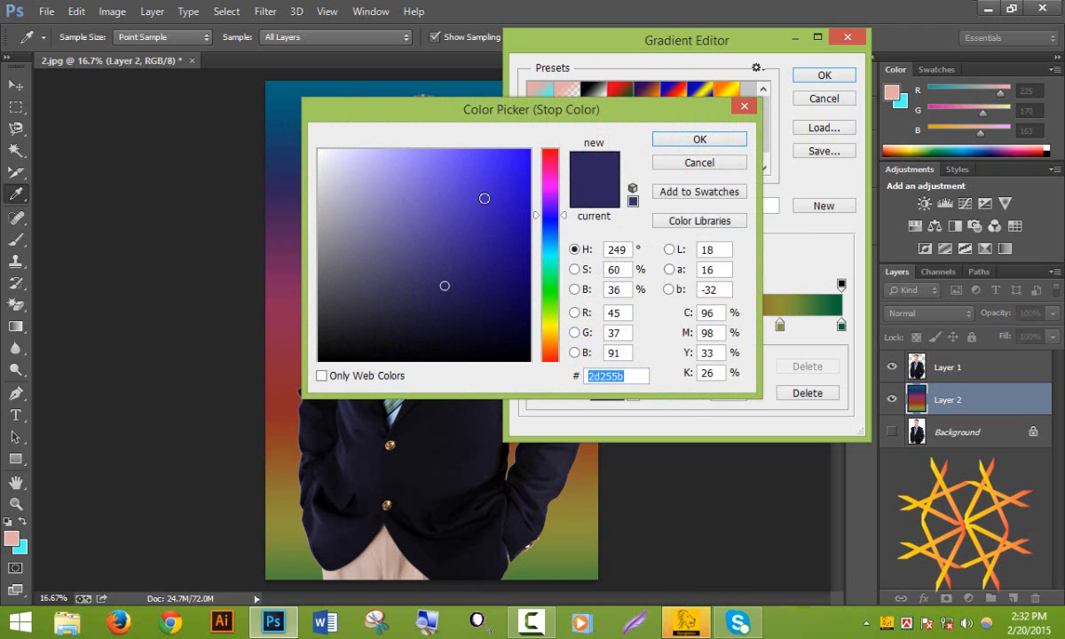
{"action": "left_click_drag", "start_coordinate": [487, 197], "coordinate": [530, 149]}
{"action": "left_click", "coordinate": [688, 139]}
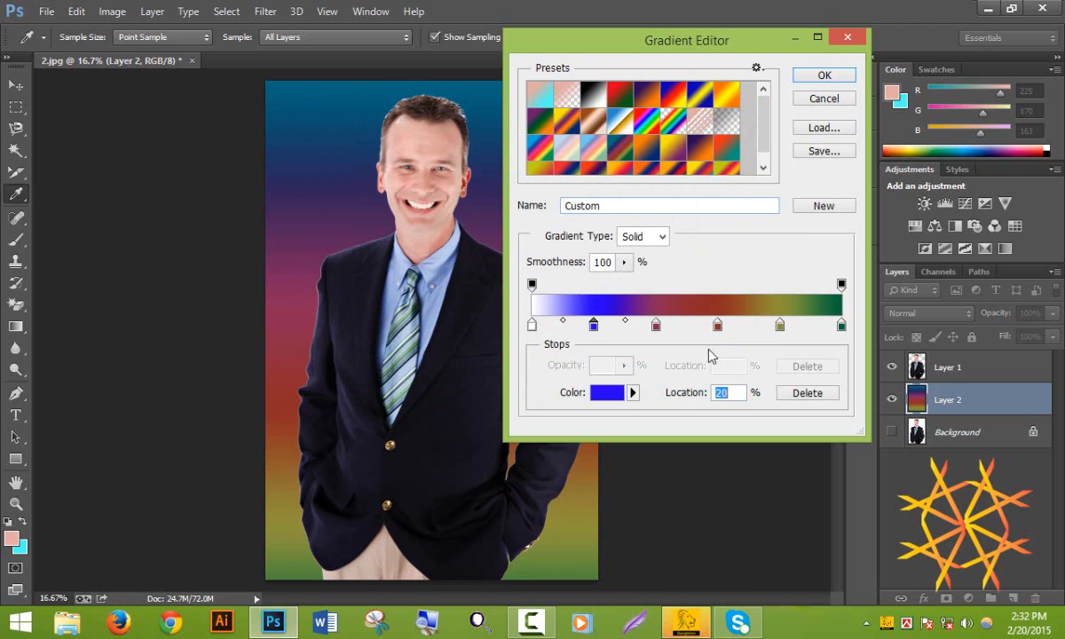
{"action": "left_click", "coordinate": [657, 325]}
{"action": "double_click", "coordinate": [657, 326]}
{"action": "mouse_move", "coordinate": [319, 191]}
{"action": "left_mouse_down"}
{"action": "mouse_move", "coordinate": [312, 301]}
{"action": "mouse_move", "coordinate": [282, 315]}
{"action": "mouse_move", "coordinate": [297, 319]}
{"action": "left_mouse_up"}
{"action": "left_click", "coordinate": [694, 140]}
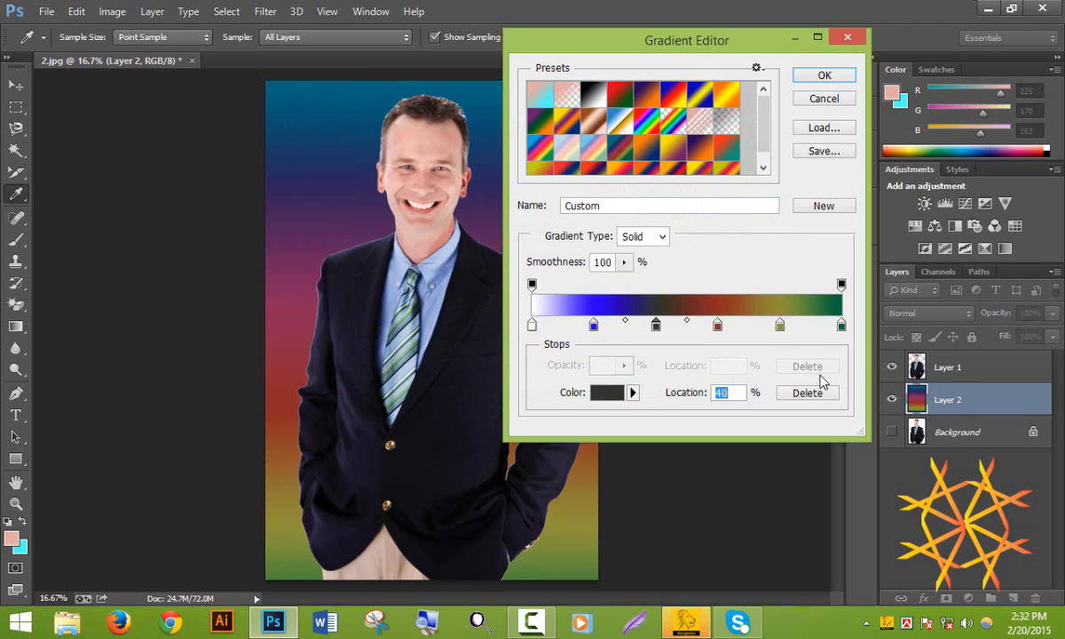
Change the gradient's color stop at 60% to white (ffffff)
{"action": "left_click", "coordinate": [717, 325]}
{"action": "double_click", "coordinate": [717, 325]}
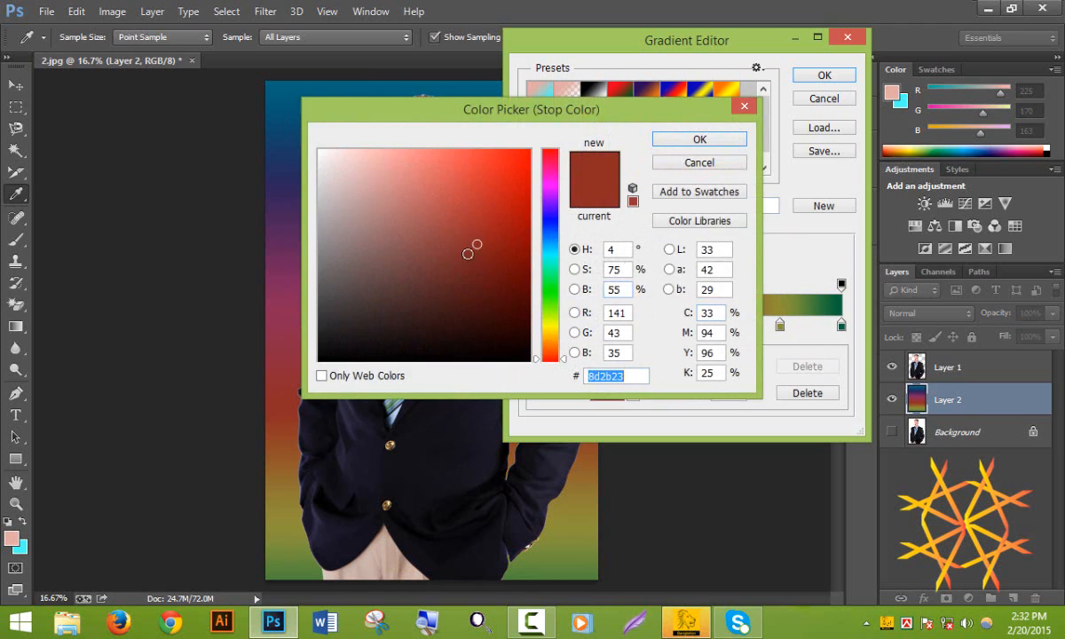
{"action": "left_click", "coordinate": [549, 336]}
{"action": "left_click_drag", "start_coordinate": [431, 207], "coordinate": [318, 151]}
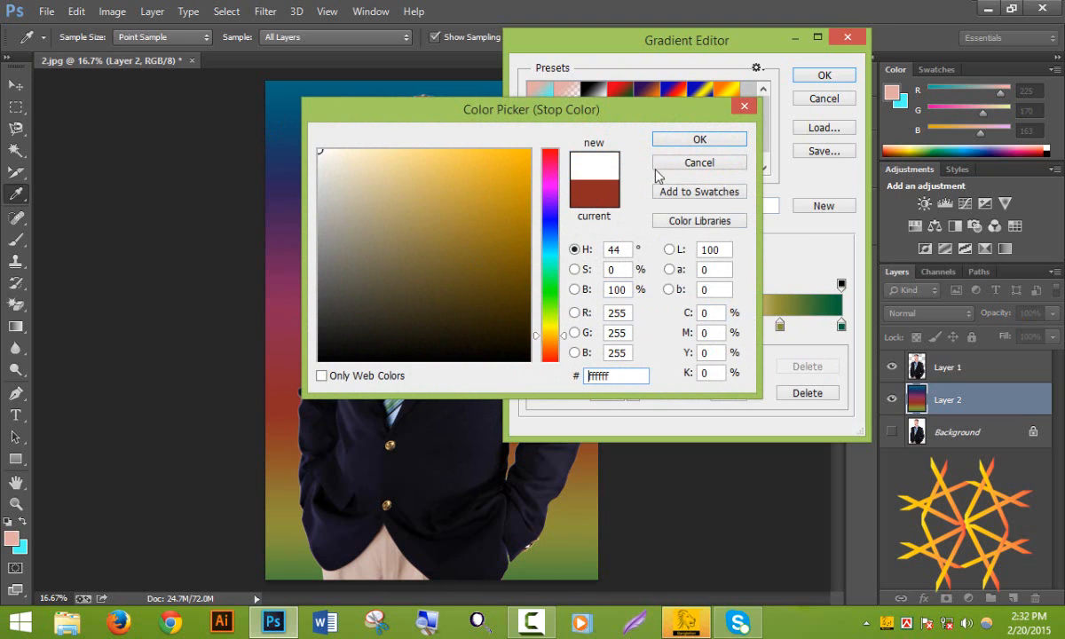
{"action": "left_click", "coordinate": [709, 138]}
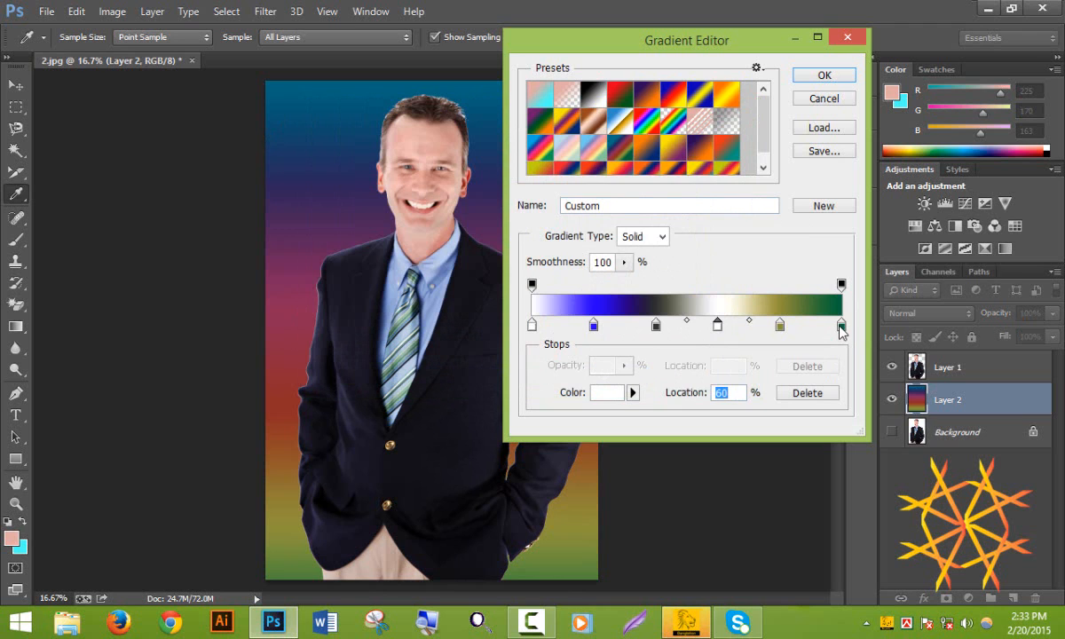
Change the gradient's end stop to bright green 00ff93 and refill Layer 2 from top to bottom with the linear gradient
{"action": "double_click", "coordinate": [841, 327]}
{"action": "left_click_drag", "start_coordinate": [527, 165], "coordinate": [539, 148]}
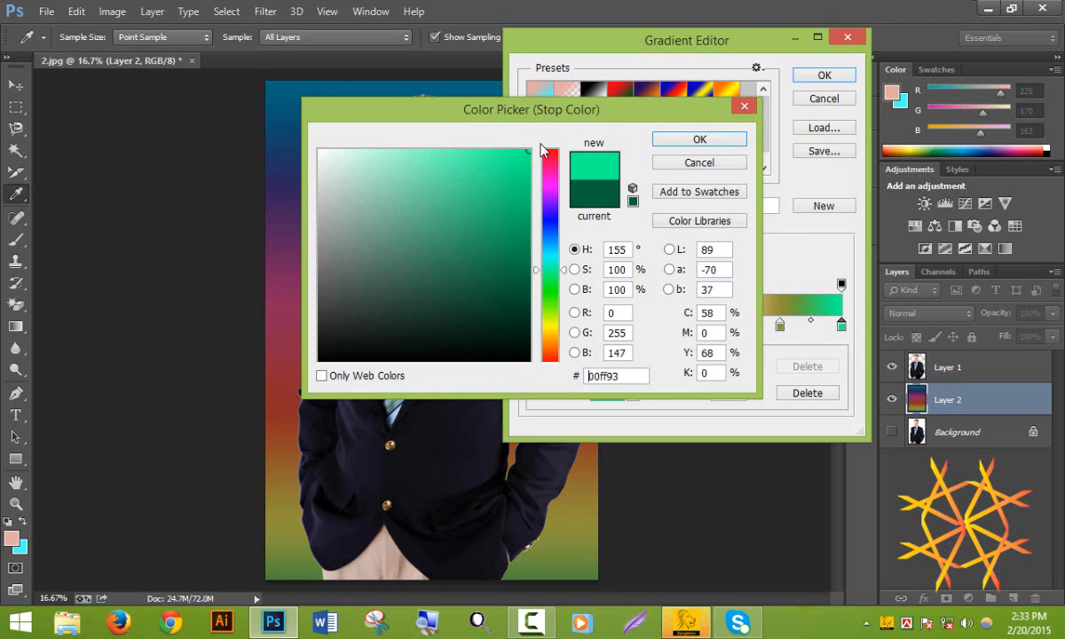
{"action": "left_click", "coordinate": [723, 139]}
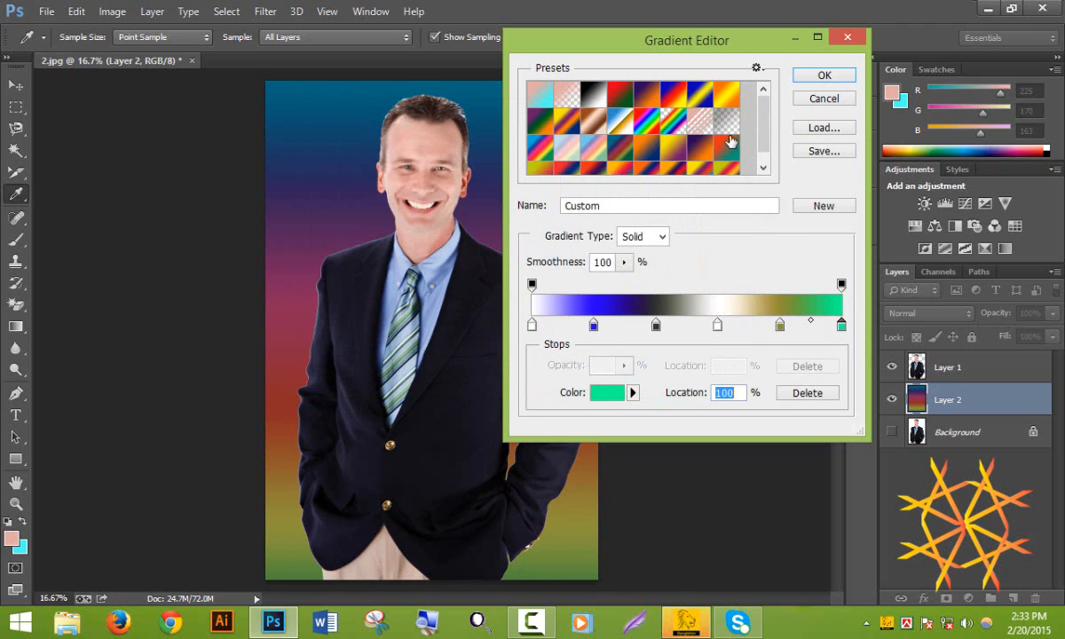
{"action": "left_click", "coordinate": [824, 76]}
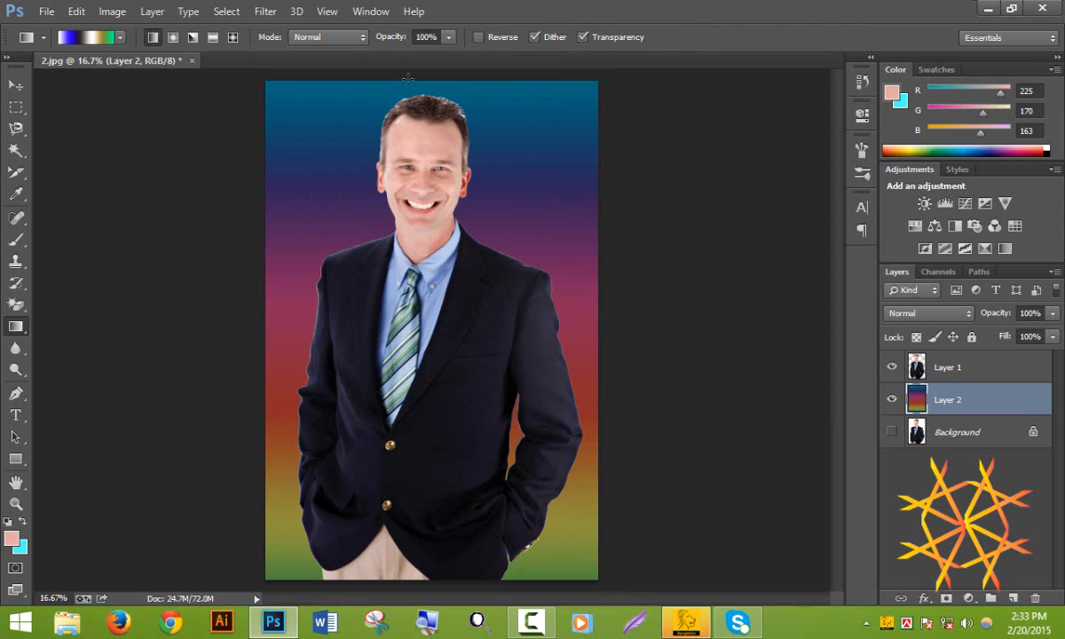
{"action": "left_click_drag", "start_coordinate": [408, 78], "coordinate": [365, 581]}
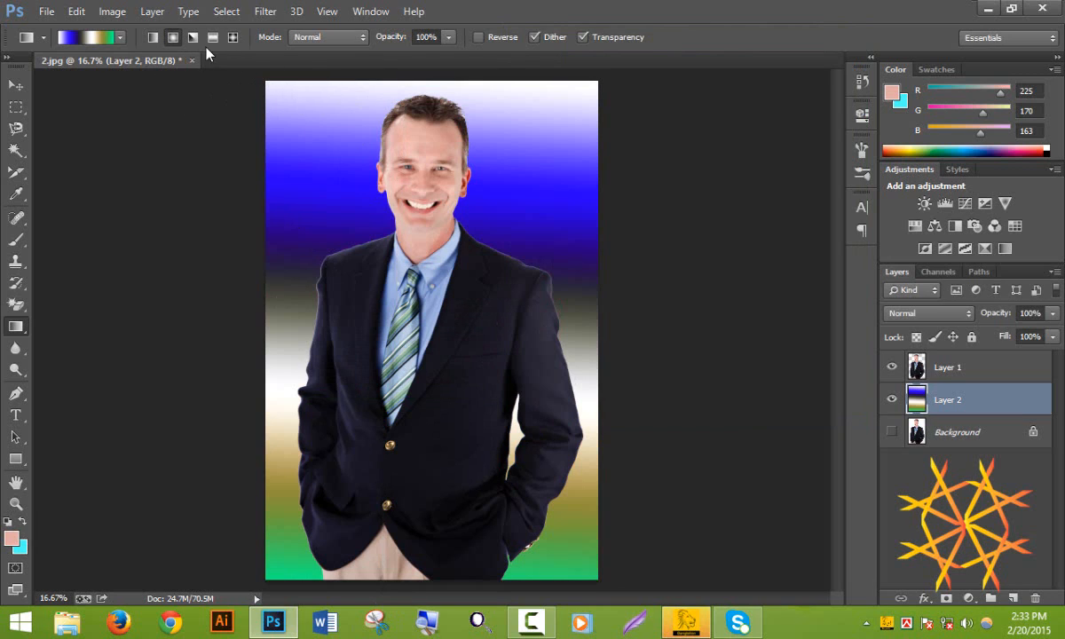
Redraw the background on Layer 2 as a radial gradient from top to bottom, and again outward from behind the man's chin
{"action": "left_click_drag", "start_coordinate": [381, 76], "coordinate": [380, 584]}
{"action": "left_click_drag", "start_coordinate": [425, 338], "coordinate": [471, 535]}
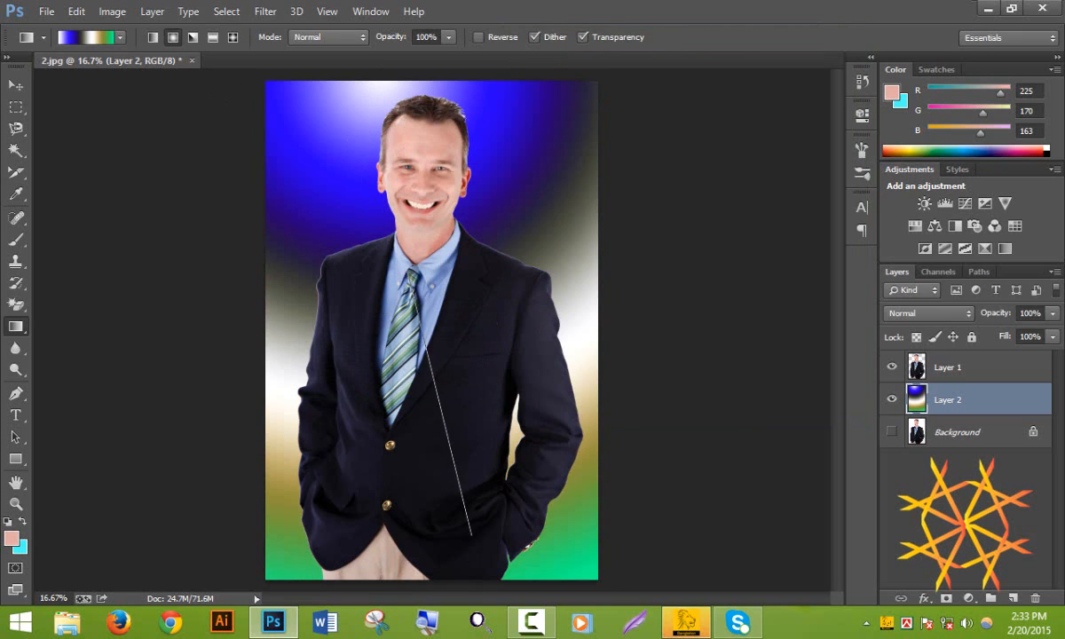
{"action": "left_click_drag", "start_coordinate": [484, 589], "coordinate": [485, 582]}
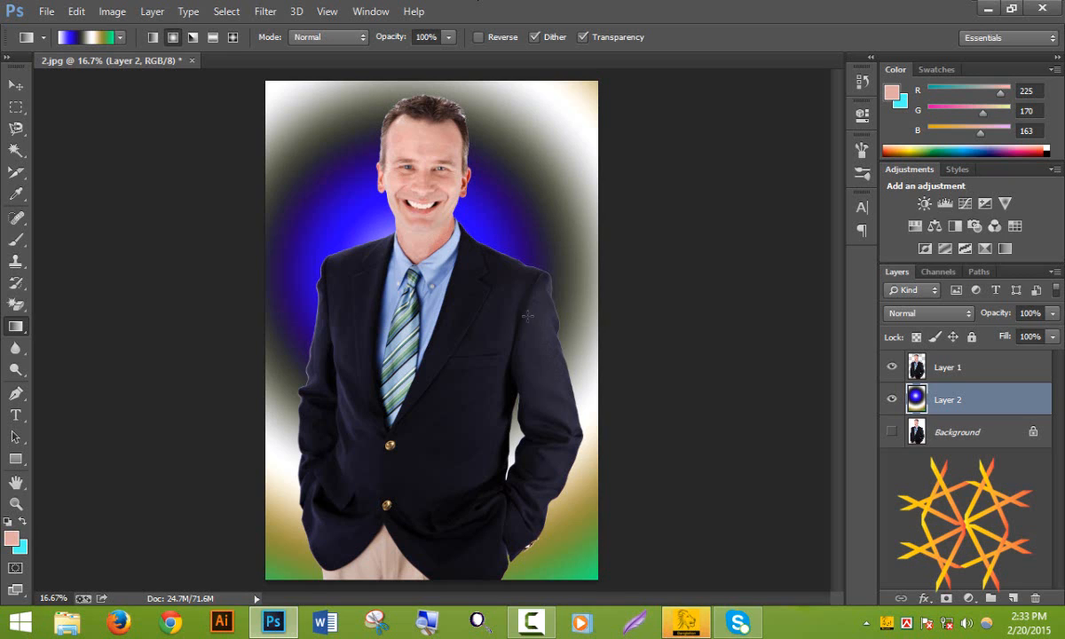
Refill Layer 2 with an angle gradient running diagonally down the canvas, and again from near its upper-left corner
{"action": "left_click", "coordinate": [193, 36]}
{"action": "left_click_drag", "start_coordinate": [354, 85], "coordinate": [543, 561]}
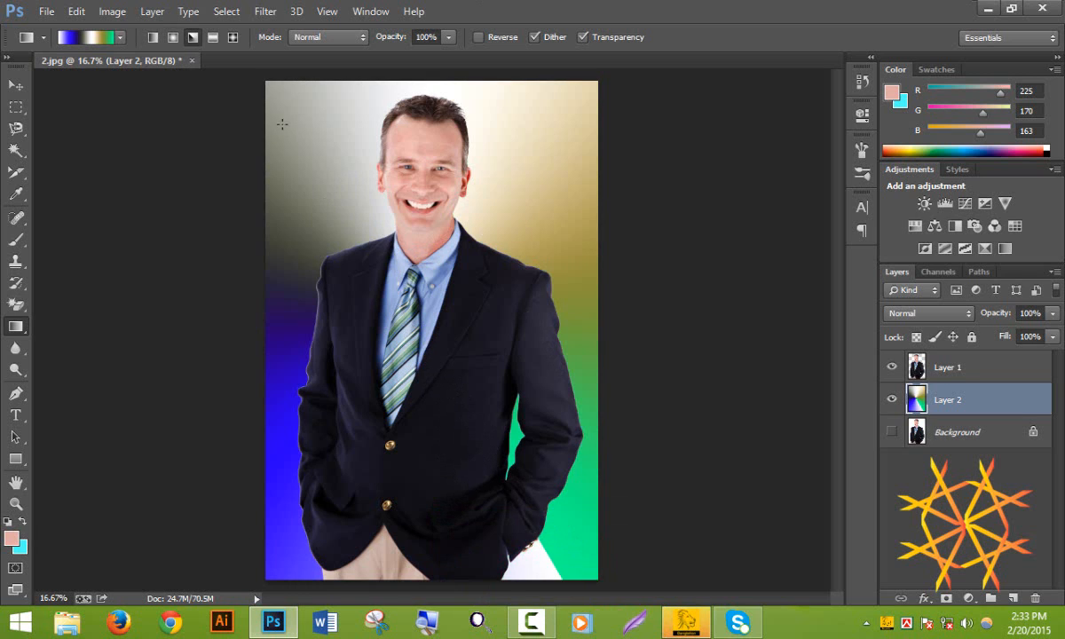
{"action": "left_click_drag", "start_coordinate": [282, 125], "coordinate": [565, 413]}
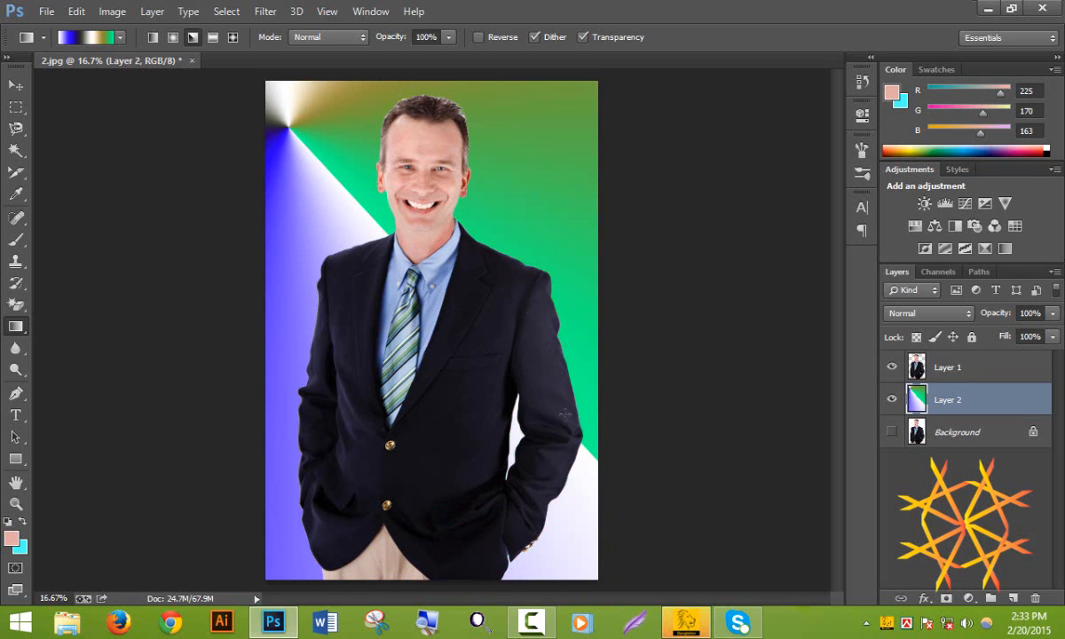
Hide the cut-out man on Layer 1 and redraw the angle gradient from around the upper middle of the canvas
{"action": "left_click", "coordinate": [893, 367]}
{"action": "left_click_drag", "start_coordinate": [382, 268], "coordinate": [612, 560]}
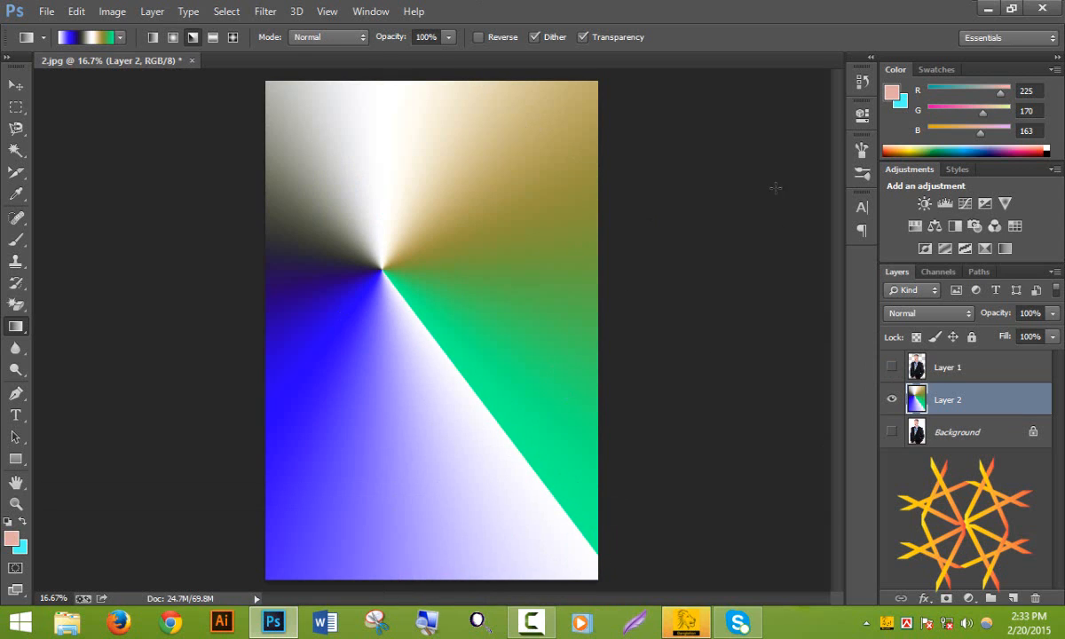
{"action": "left_click_drag", "start_coordinate": [432, 333], "coordinate": [464, 403]}
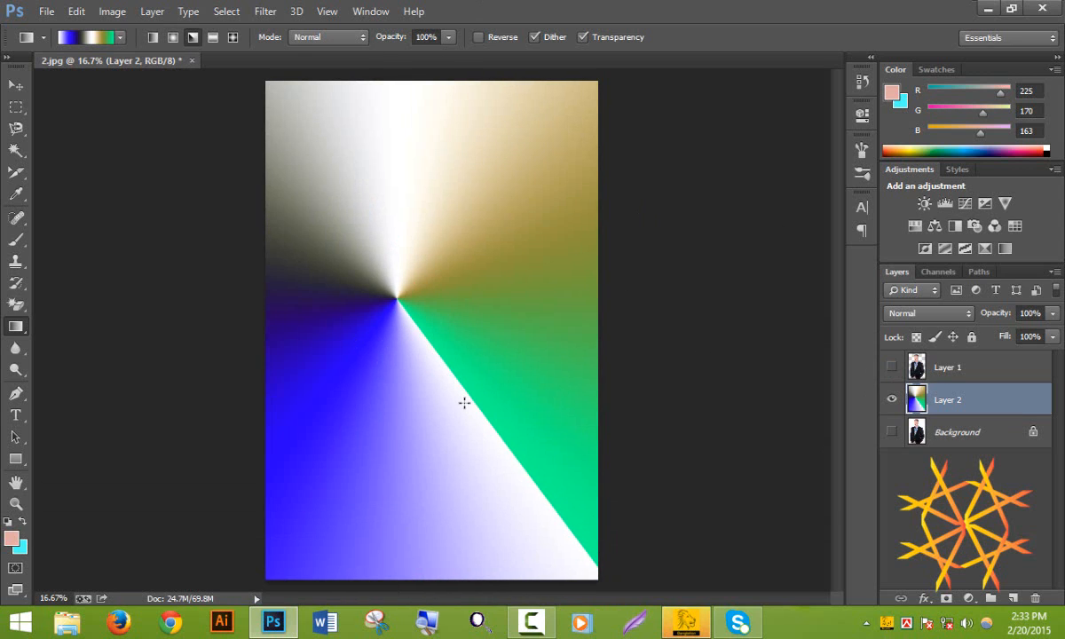
Switch to the diamond gradient and redraw it on Layer 2 several times from different center points toward the lower right
{"action": "left_click", "coordinate": [232, 37]}
{"action": "left_click_drag", "start_coordinate": [385, 231], "coordinate": [543, 561]}
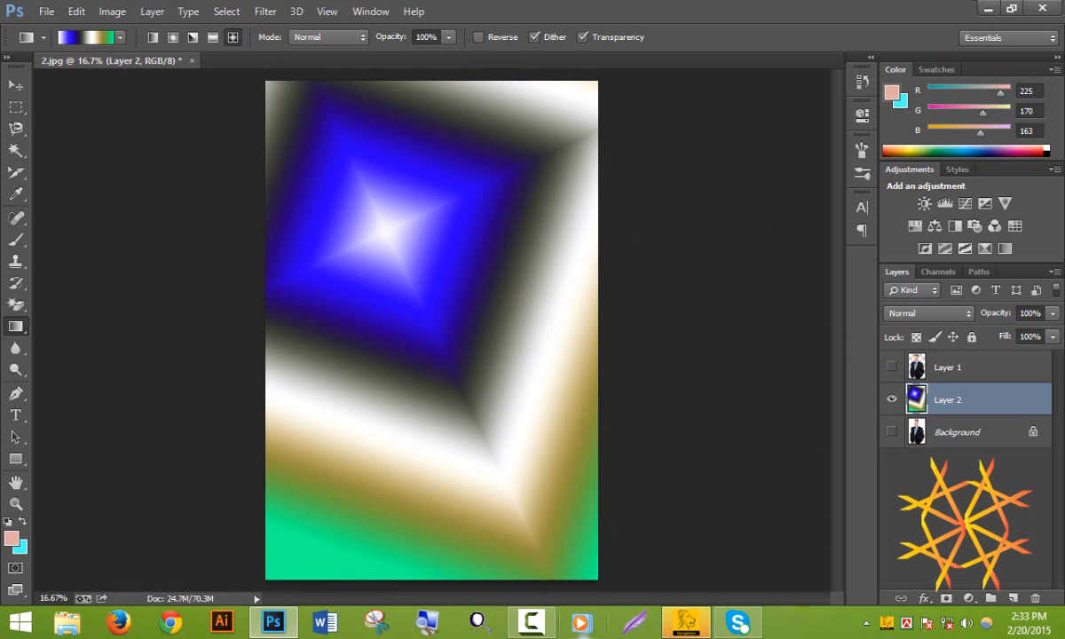
{"action": "left_click_drag", "start_coordinate": [371, 263], "coordinate": [585, 557]}
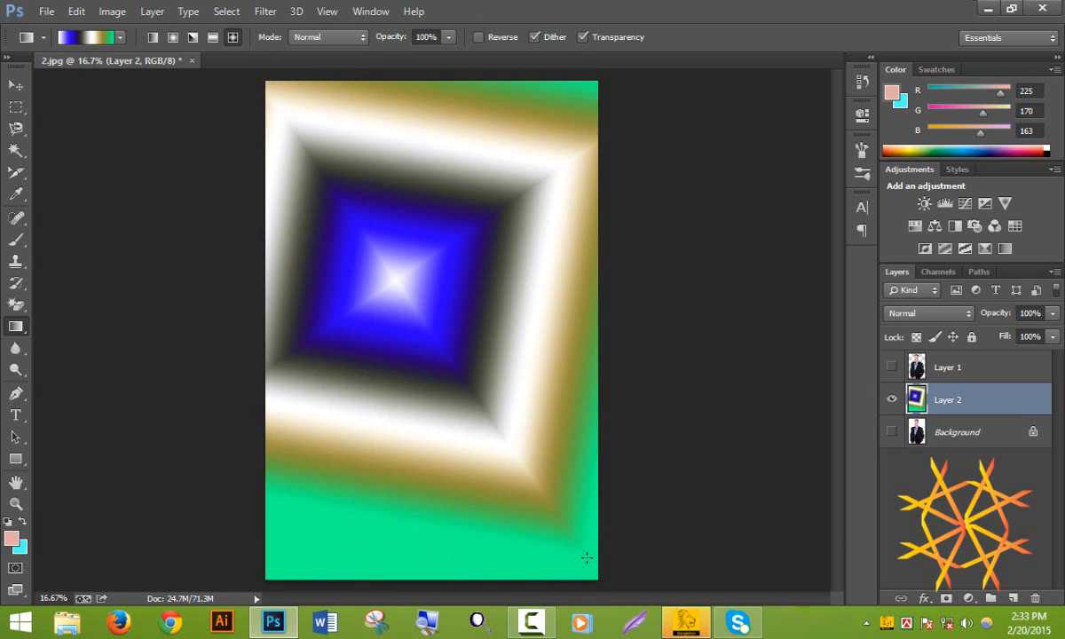
{"action": "left_click_drag", "start_coordinate": [402, 306], "coordinate": [505, 461]}
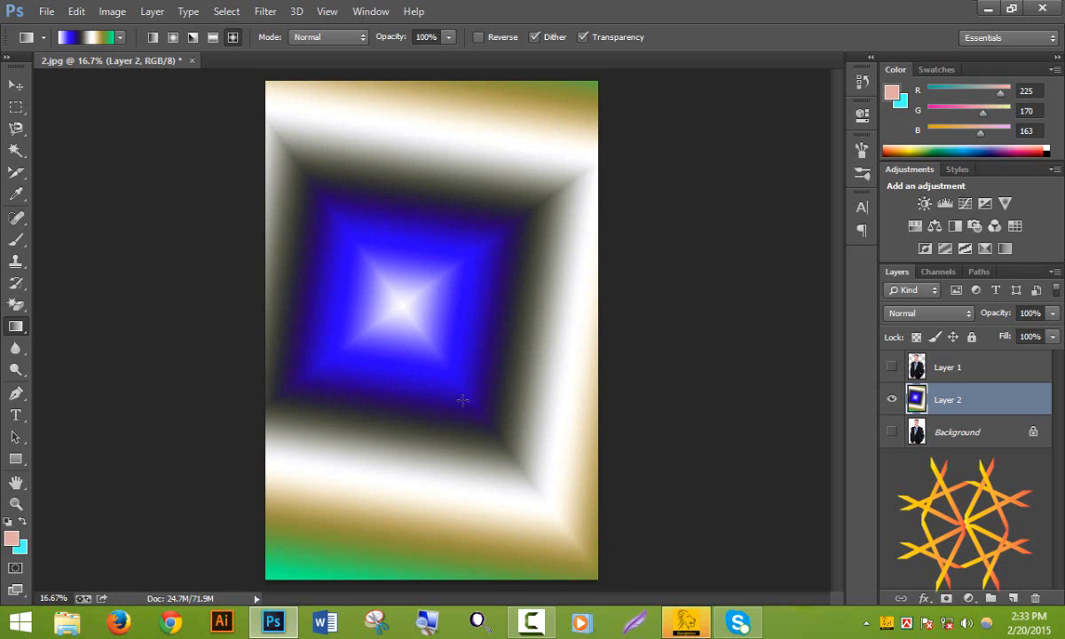
{"action": "left_click_drag", "start_coordinate": [454, 389], "coordinate": [567, 555]}
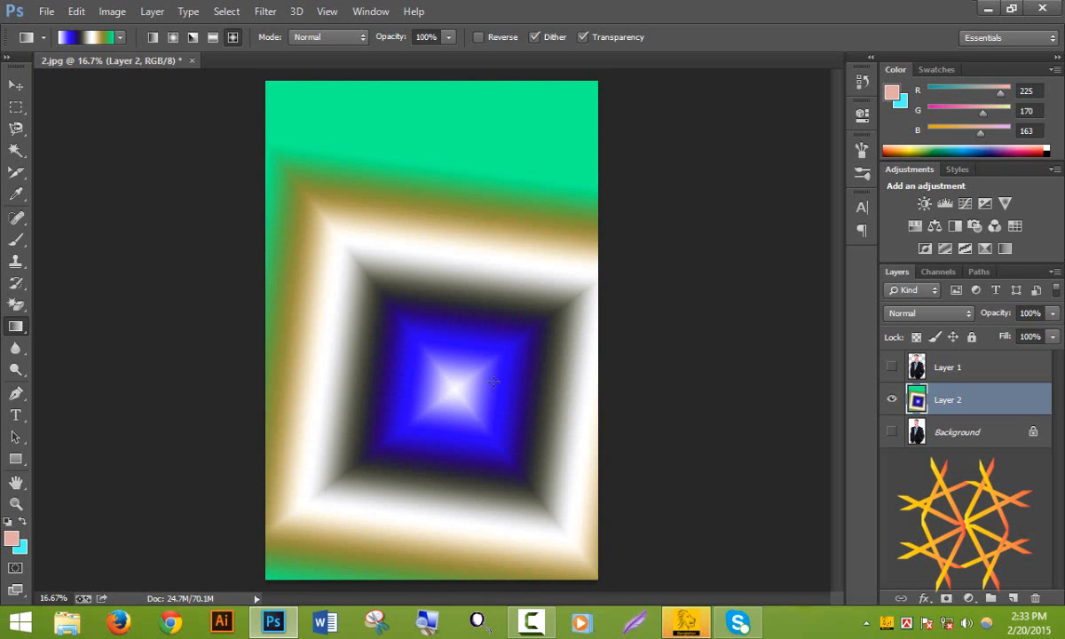
Reverse the gradient's colors and refill Layer 2 with the diamond gradient from the upper part of the canvas downward
{"action": "left_click", "coordinate": [477, 38]}
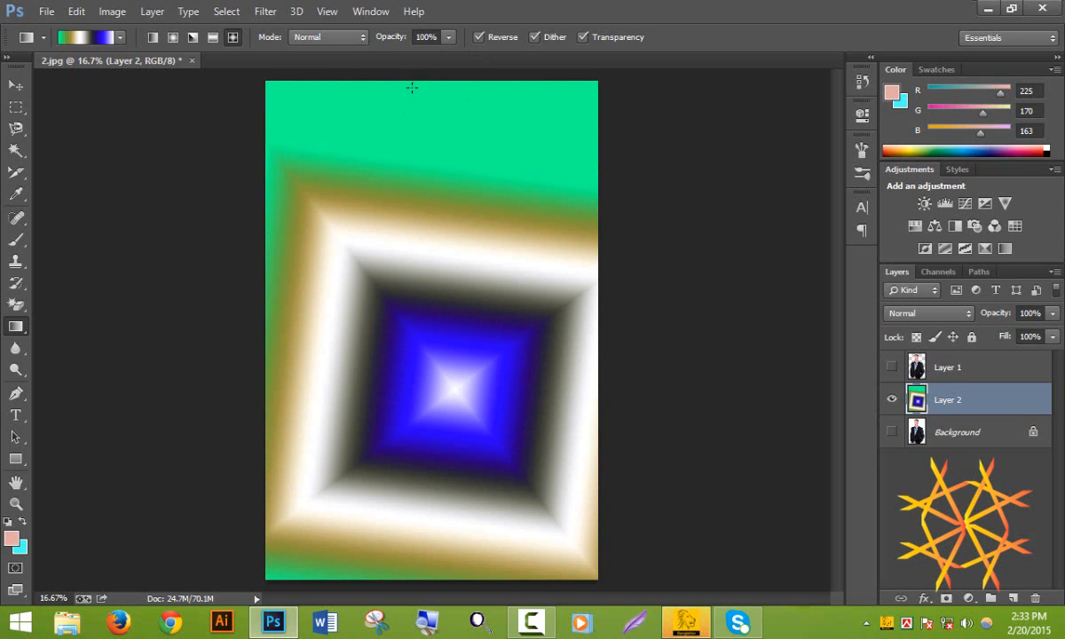
{"action": "left_click_drag", "start_coordinate": [411, 87], "coordinate": [460, 577]}
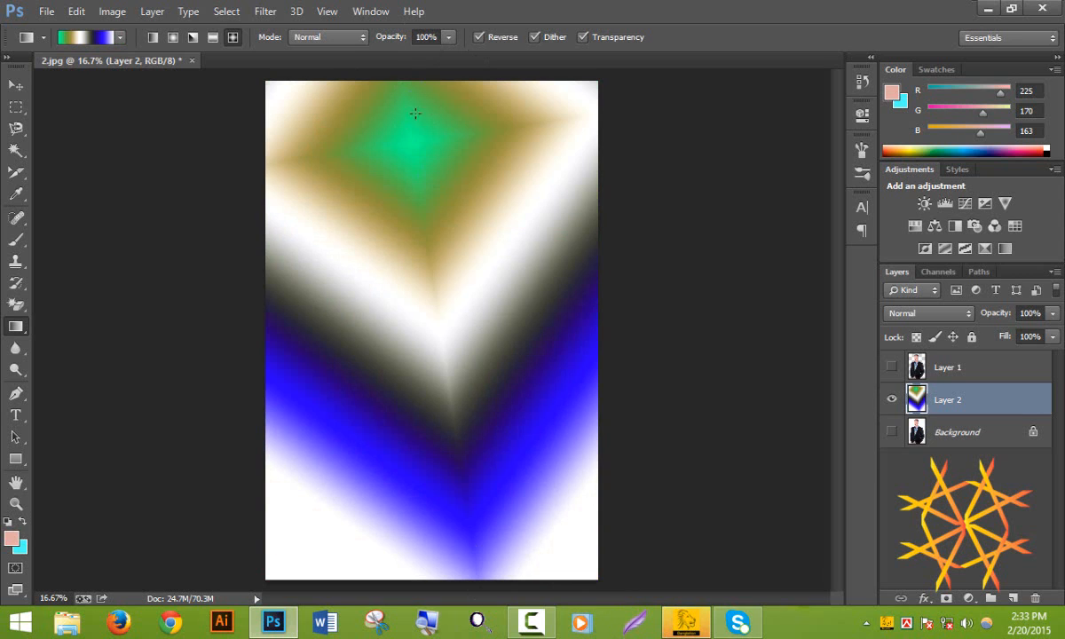
Refill Layer 2 with the reversed diamond gradient from around the canvas center, and blend it over twice more at 58% opacity
{"action": "left_click_drag", "start_coordinate": [436, 304], "coordinate": [592, 532]}
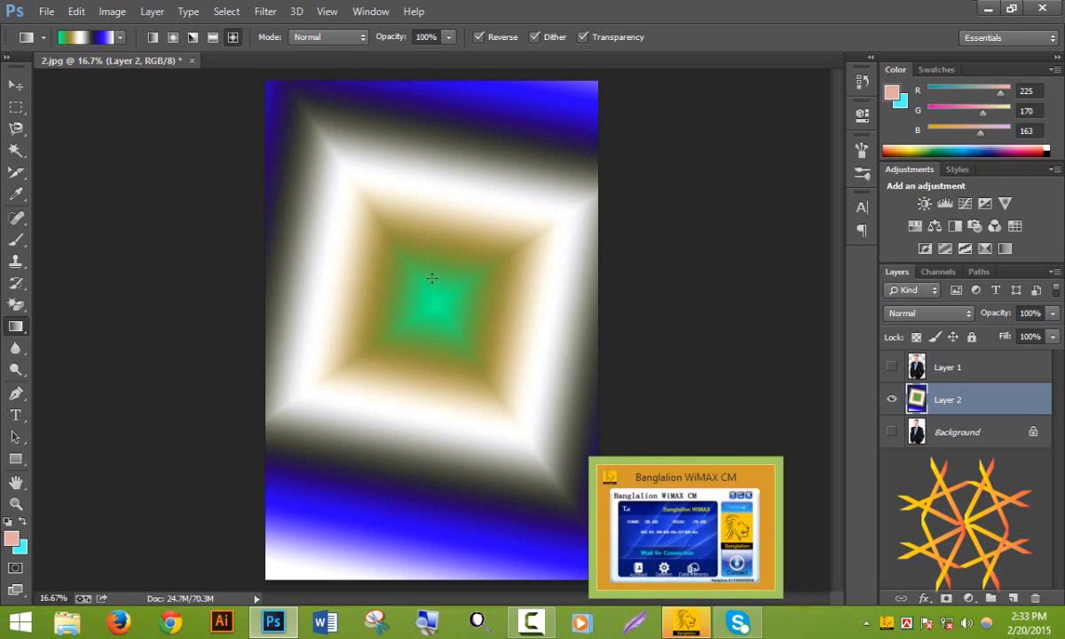
{"action": "left_click_drag", "start_coordinate": [432, 277], "coordinate": [592, 468]}
{"action": "left_click", "coordinate": [448, 38]}
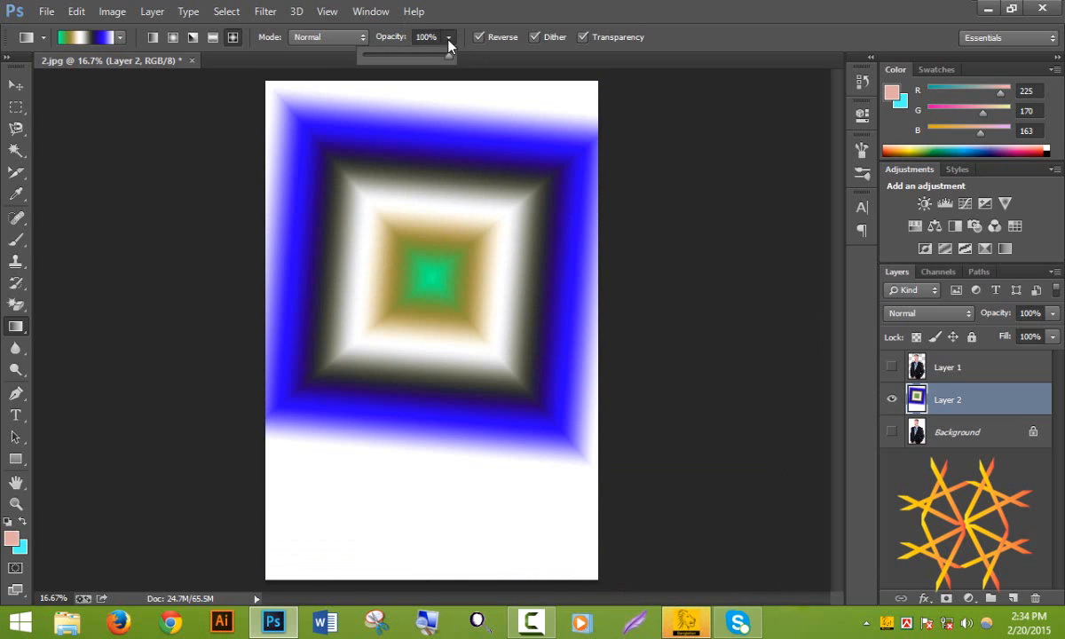
{"action": "left_click_drag", "start_coordinate": [418, 63], "coordinate": [412, 62]}
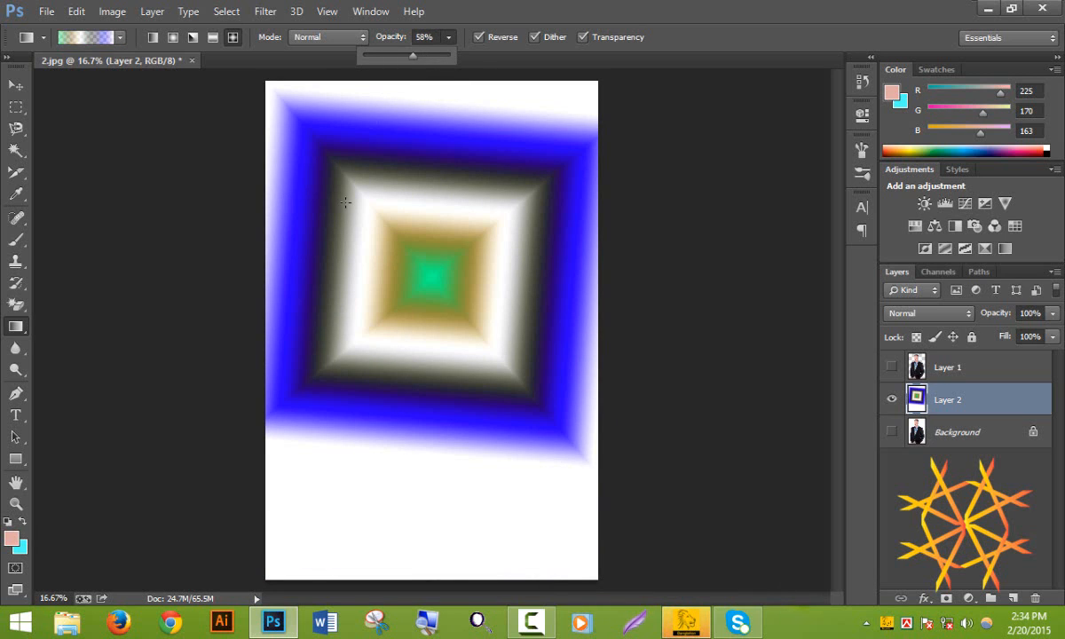
{"action": "left_click_drag", "start_coordinate": [423, 293], "coordinate": [593, 565]}
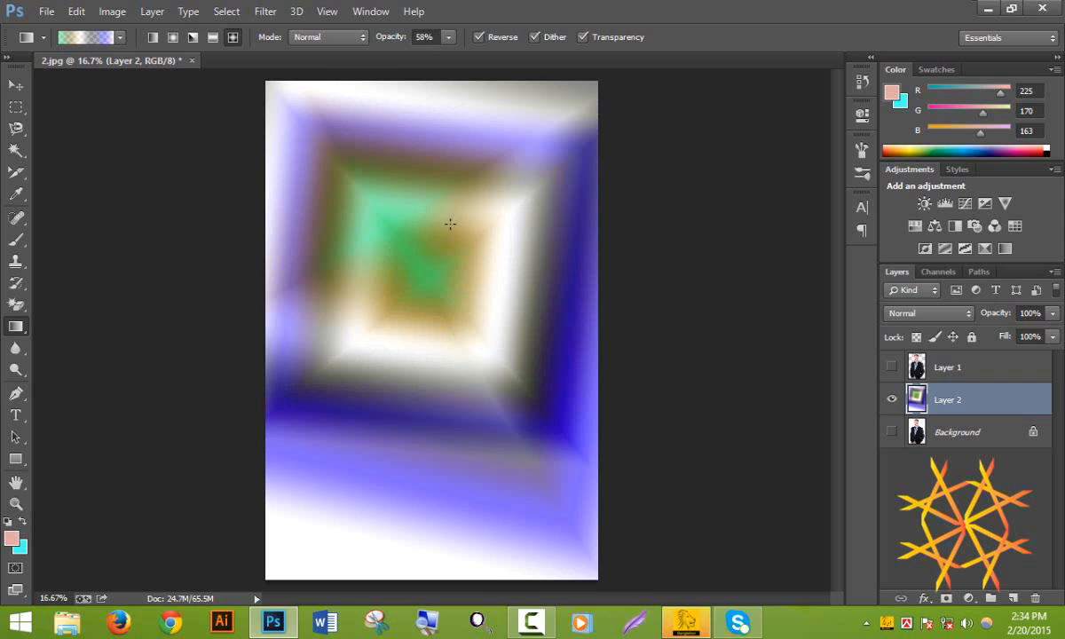
{"action": "left_click_drag", "start_coordinate": [418, 265], "coordinate": [490, 366]}
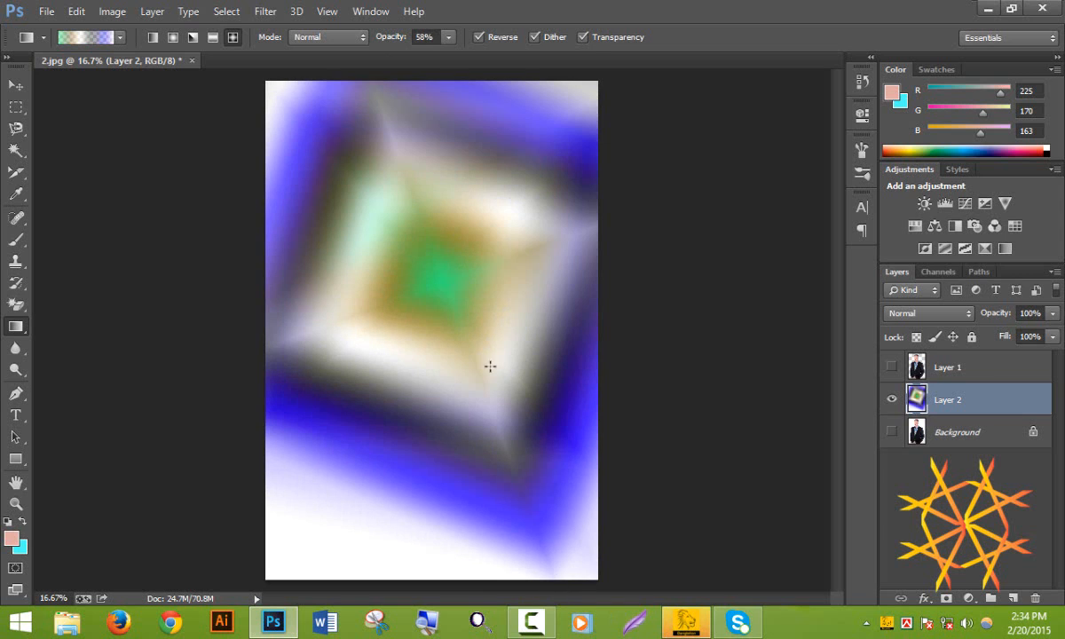
Set the gradient's blending mode to Overlay and draw the diamond gradient over Layer 2 twice toward the lower right
{"action": "left_click", "coordinate": [330, 36]}
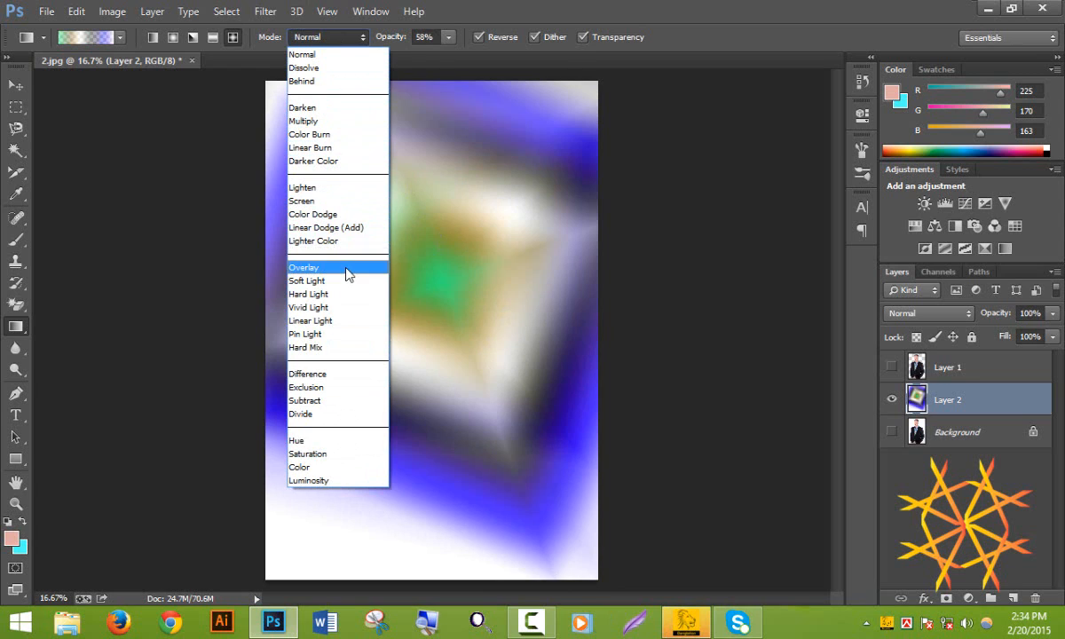
{"action": "left_click", "coordinate": [346, 267]}
{"action": "mouse_move", "coordinate": [396, 200]}
{"action": "left_mouse_down"}
{"action": "mouse_move", "coordinate": [578, 536]}
{"action": "mouse_move", "coordinate": [663, 622]}
{"action": "left_mouse_up"}
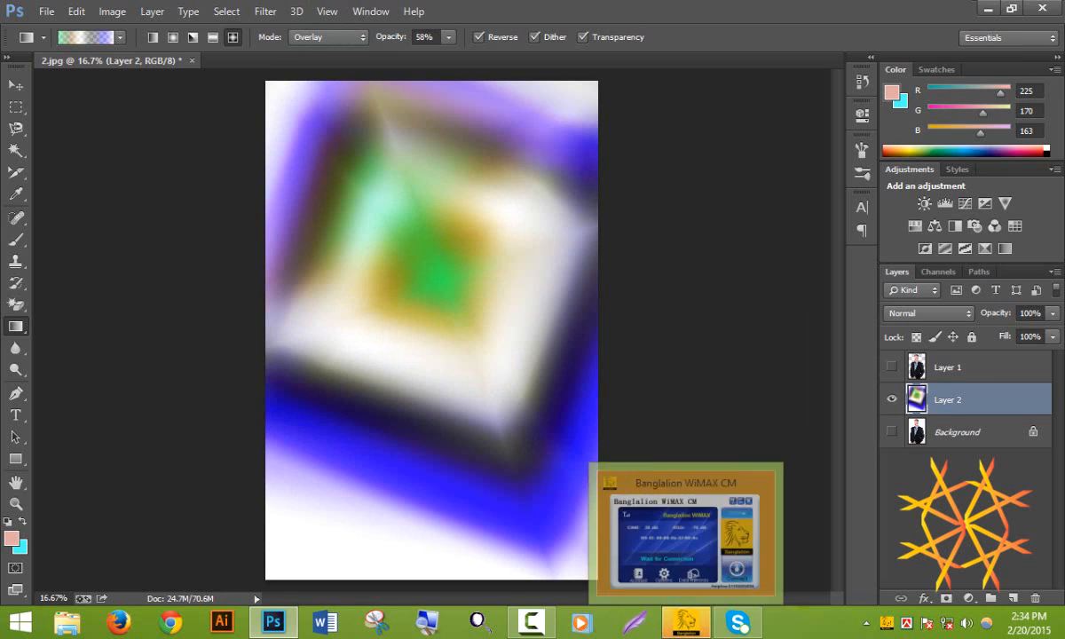
{"action": "mouse_move", "coordinate": [463, 302]}
{"action": "left_mouse_down"}
{"action": "mouse_move", "coordinate": [564, 535]}
{"action": "mouse_move", "coordinate": [644, 622]}
{"action": "left_mouse_up"}
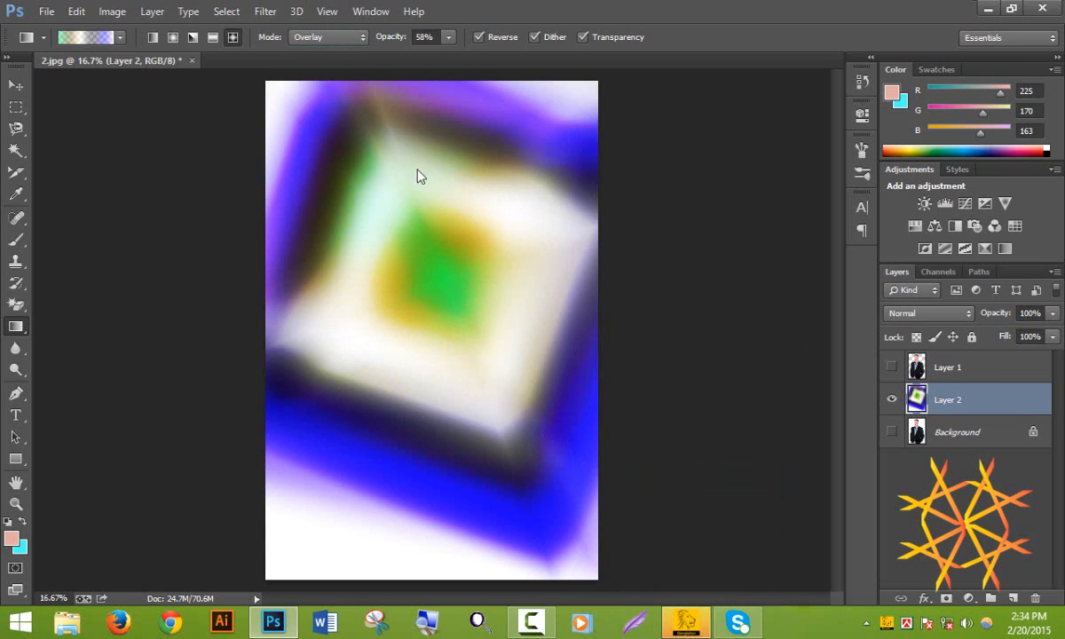
Draw three Overlay diamond gradients at 100% opacity across Layer 2, and reset the gradient's blending mode to Normal
{"action": "left_click", "coordinate": [449, 38]}
{"action": "left_click_drag", "start_coordinate": [451, 55], "coordinate": [550, 78]}
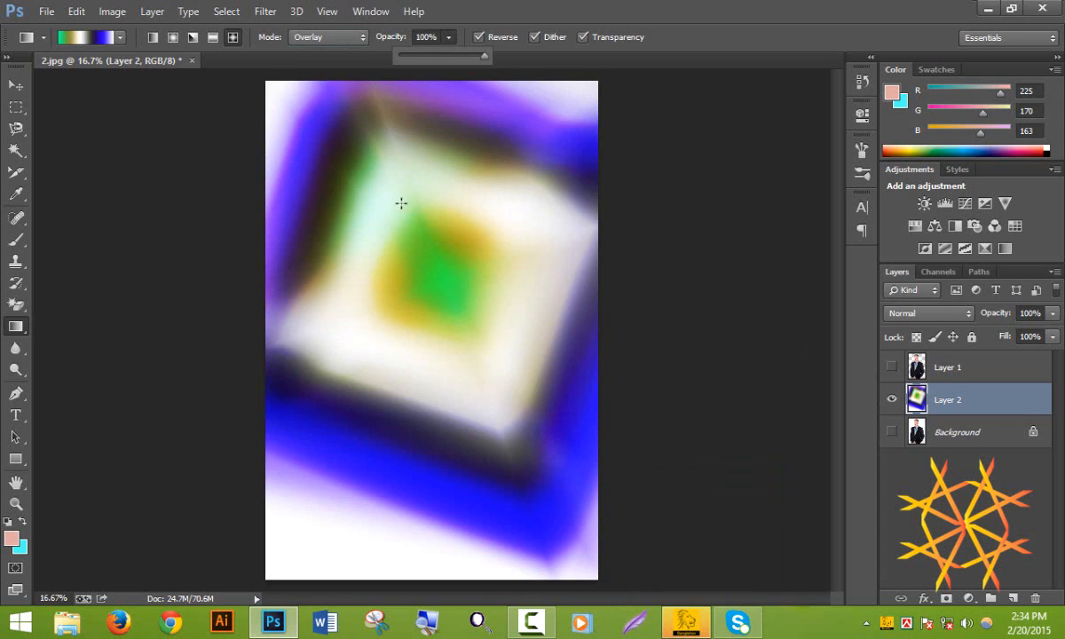
{"action": "left_click_drag", "start_coordinate": [399, 197], "coordinate": [643, 597]}
{"action": "left_click_drag", "start_coordinate": [410, 226], "coordinate": [530, 581]}
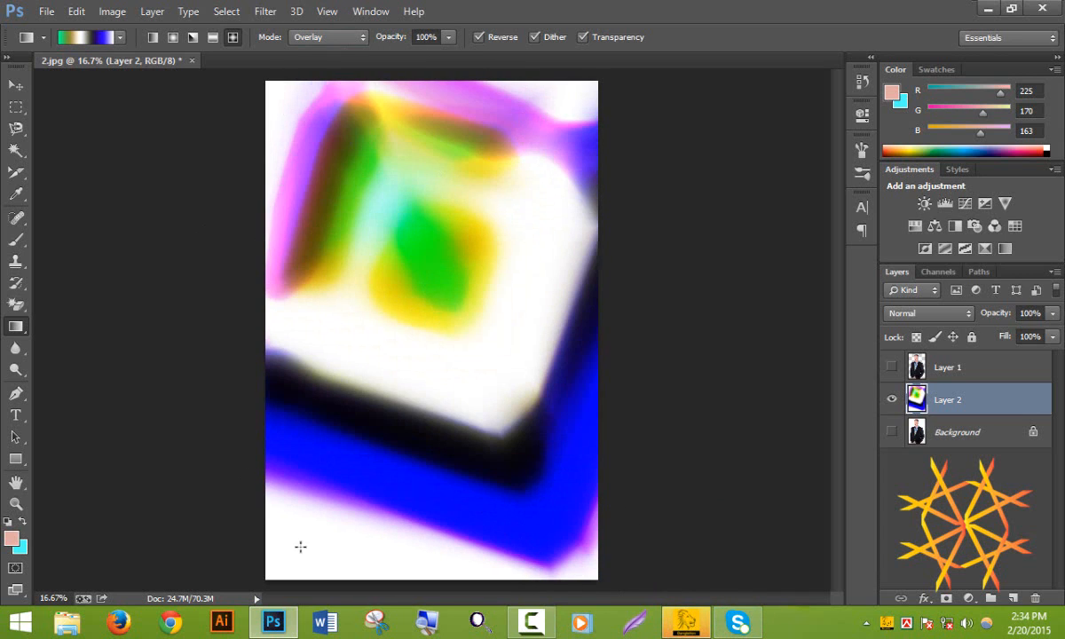
{"action": "left_click_drag", "start_coordinate": [335, 537], "coordinate": [570, 169]}
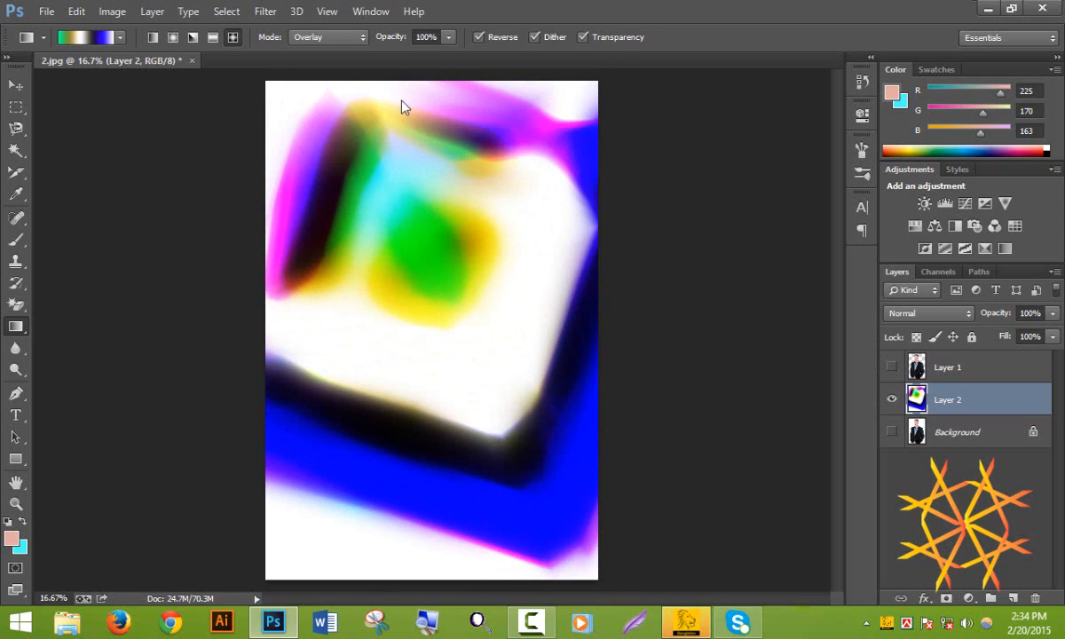
{"action": "left_click", "coordinate": [309, 38]}
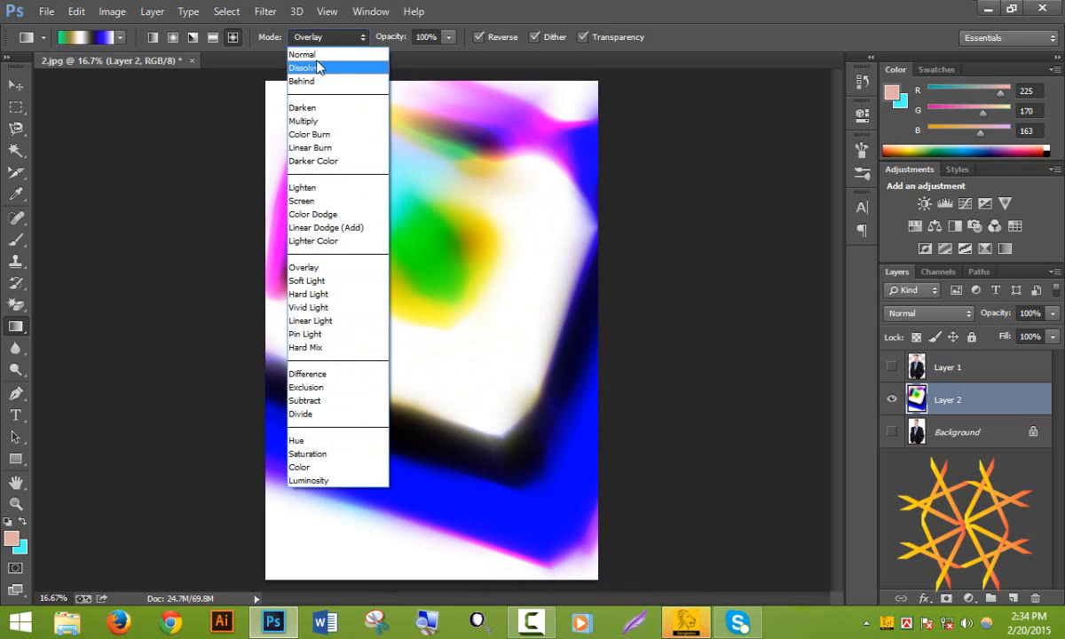
{"action": "left_click", "coordinate": [296, 53]}
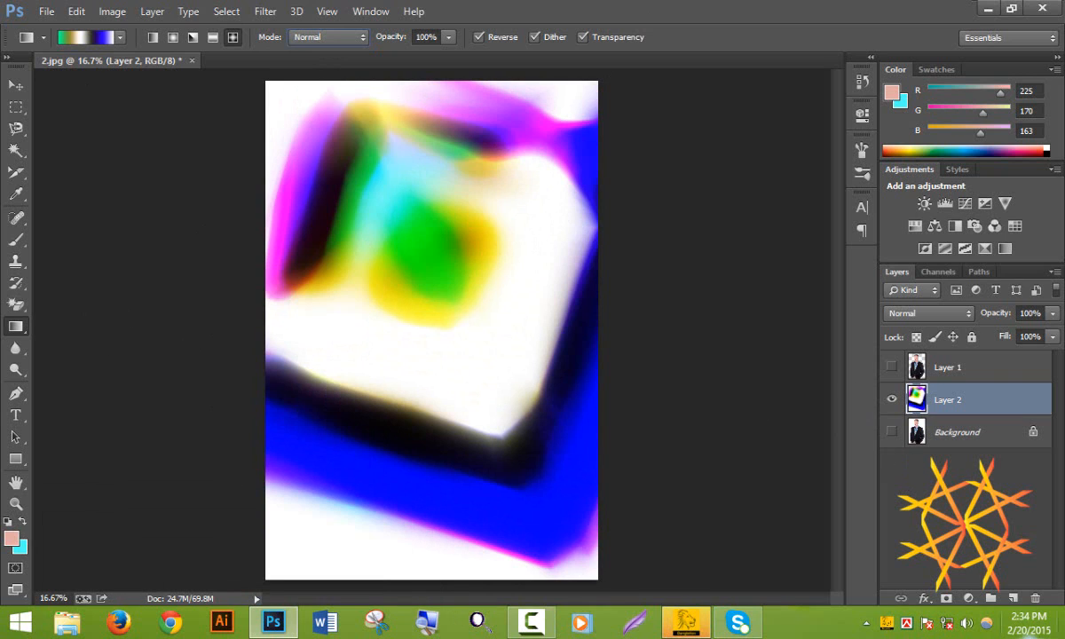
Add a new layer above Layer 2, hide Layer 2, and fill the new layer with the pink foreground color using the Paint Bucket tool
{"action": "left_click", "coordinate": [1013, 598]}
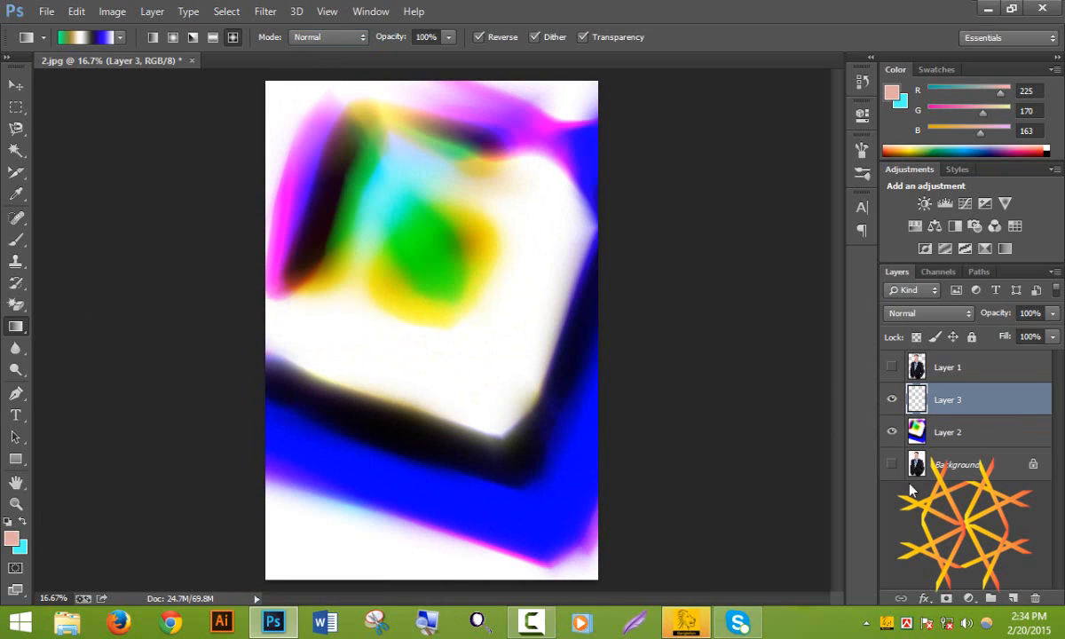
{"action": "left_click", "coordinate": [892, 432]}
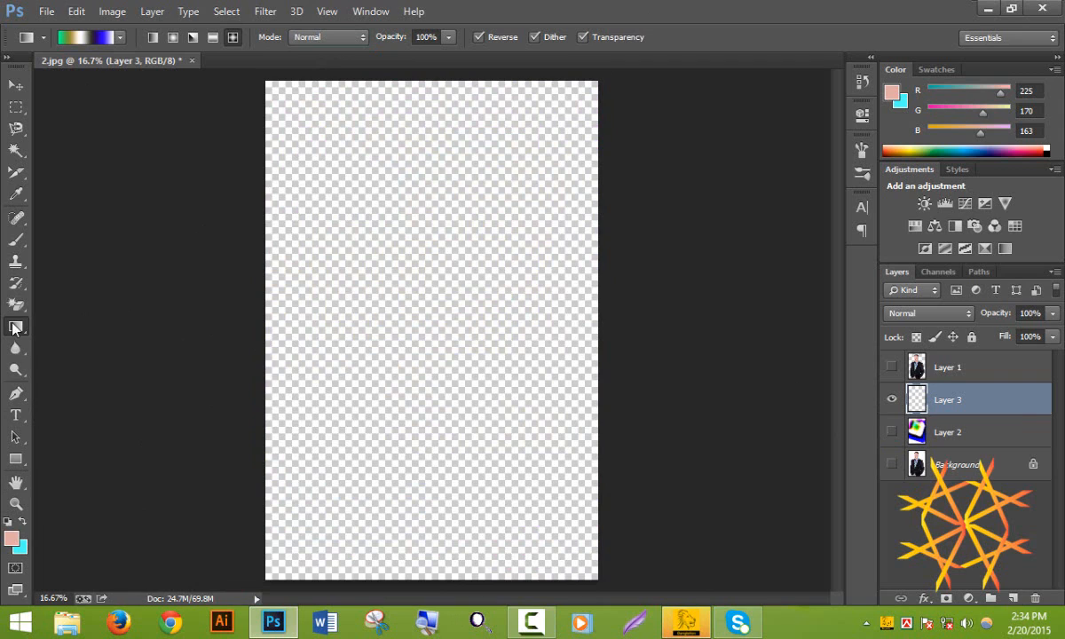
{"action": "right_click", "coordinate": [16, 325]}
{"action": "left_click", "coordinate": [95, 341]}
{"action": "left_click", "coordinate": [387, 372]}
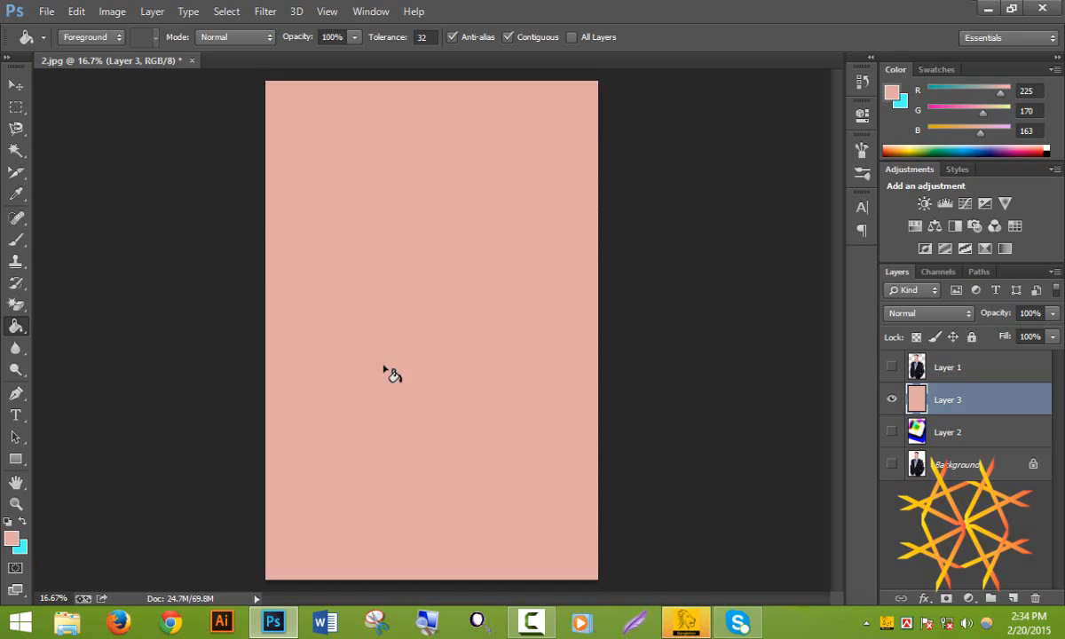
Refill Layer 3 with the Paint Bucket in Soft Light mode, and undo and redo the fill to compare it
{"action": "left_click", "coordinate": [227, 38]}
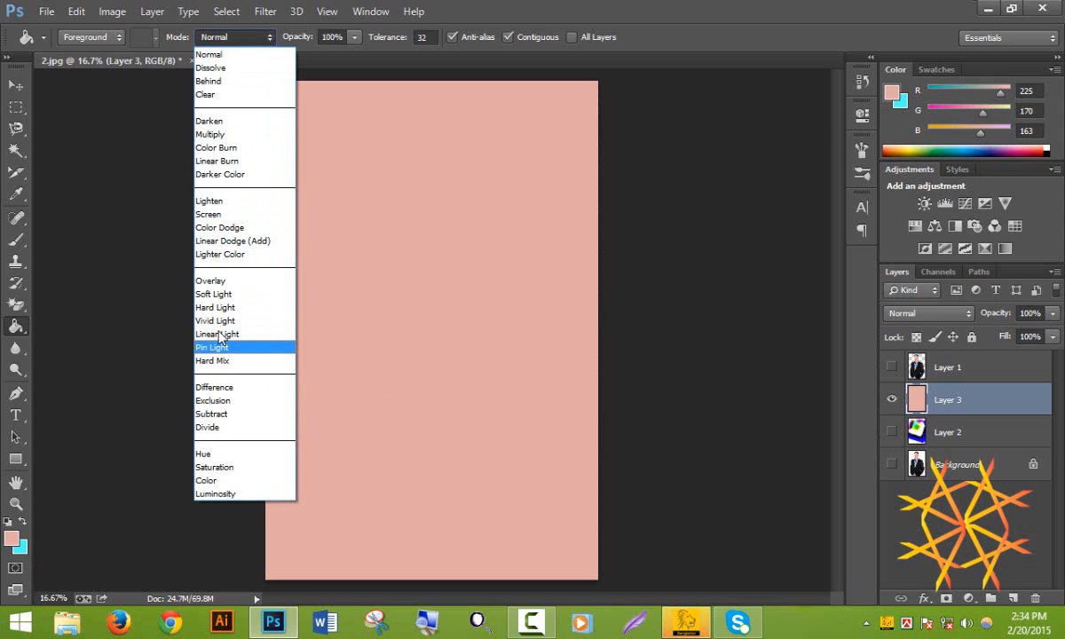
{"action": "left_click", "coordinate": [218, 294]}
{"action": "left_click", "coordinate": [387, 295]}
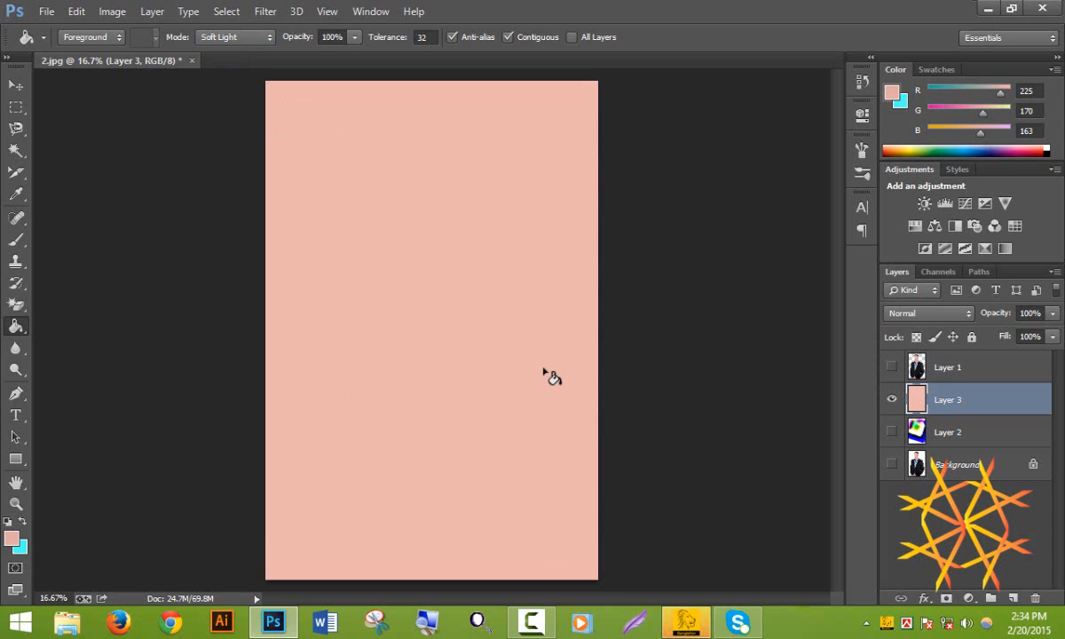
{"action": "key", "text": "ctrl+z"}
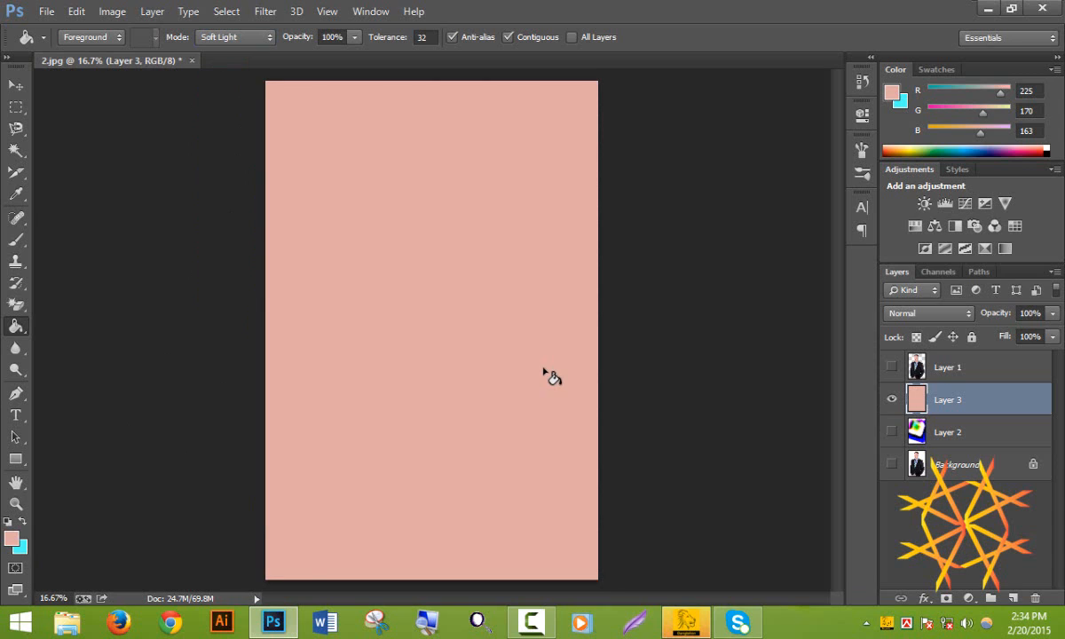
{"action": "key", "text": "ctrl+z"}
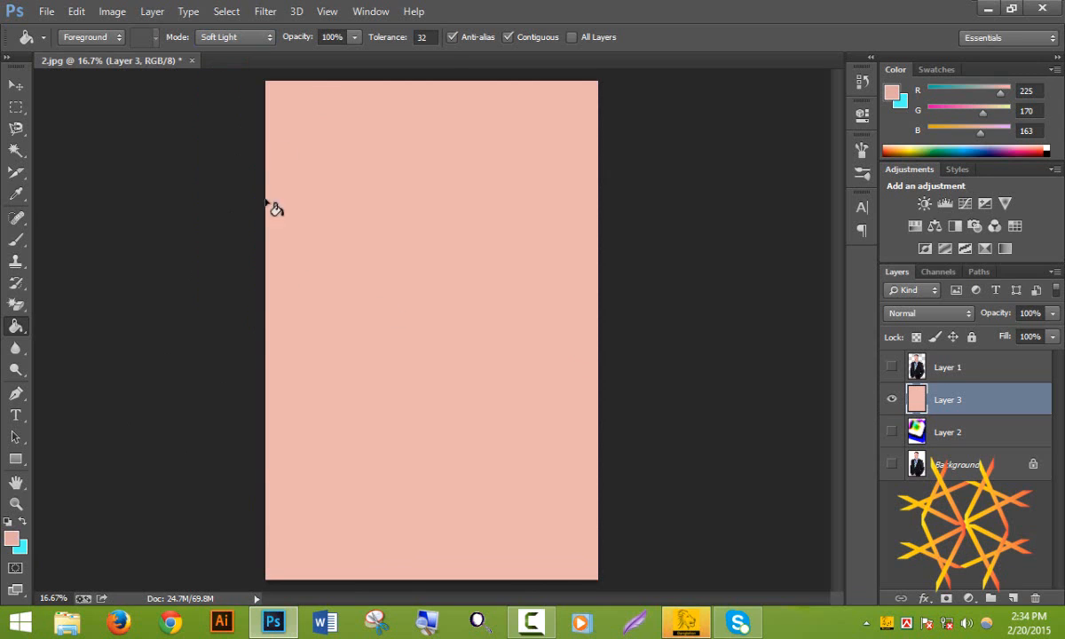
Fill Layer 3 again with the Paint Bucket's tolerance at 50, and set the tolerance back to 32
{"action": "left_click", "coordinate": [434, 37]}
{"action": "type", "text": "50"}
{"action": "left_click", "coordinate": [419, 346]}
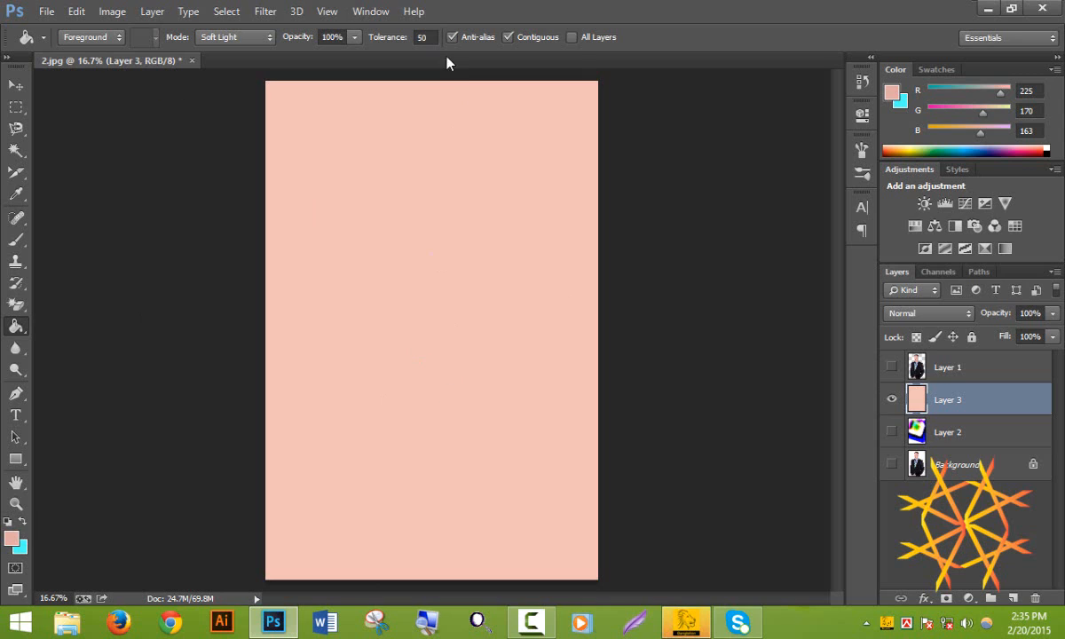
{"action": "left_click", "coordinate": [427, 37]}
{"action": "type", "text": "32"}
Switch to the 3D Material Drop tool and return to the Gradient tool
{"action": "right_click", "coordinate": [15, 326]}
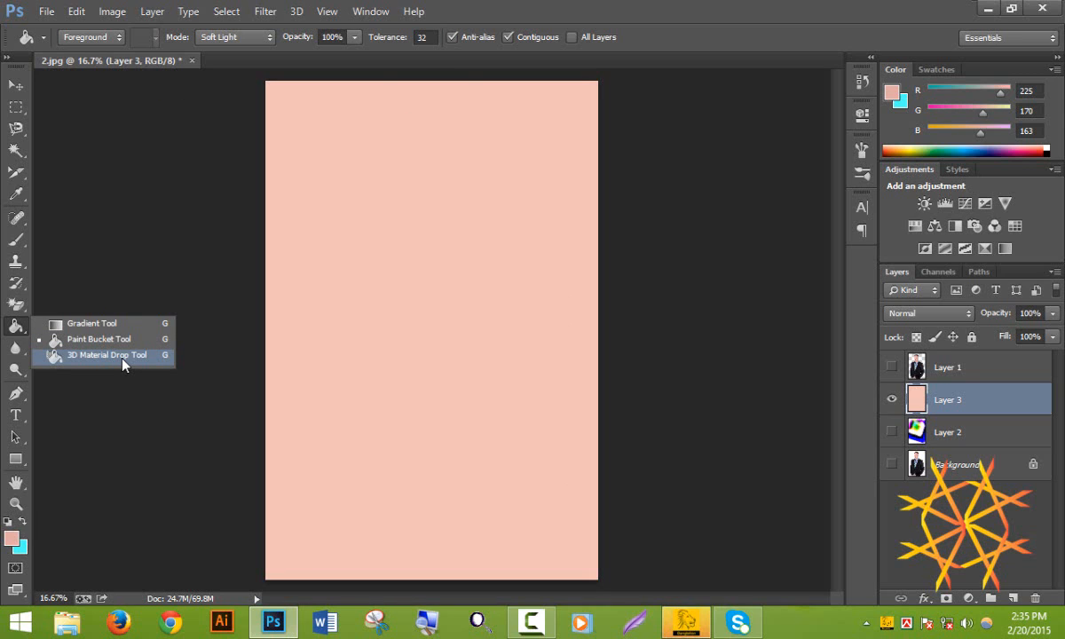
{"action": "left_click", "coordinate": [123, 357]}
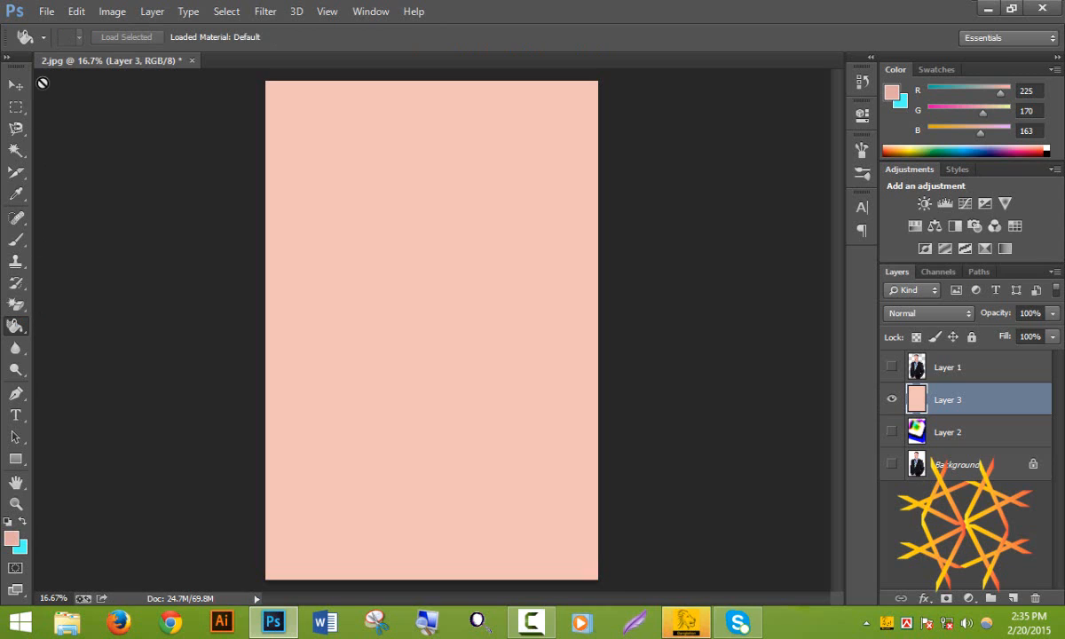
{"action": "right_click", "coordinate": [27, 330]}
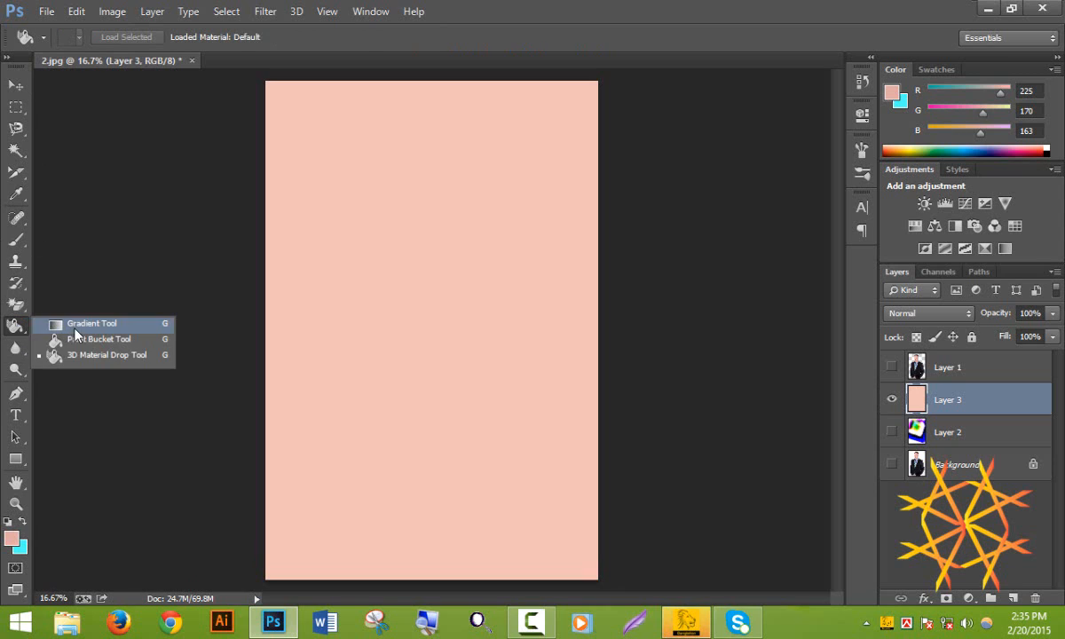
{"action": "left_click", "coordinate": [72, 307]}
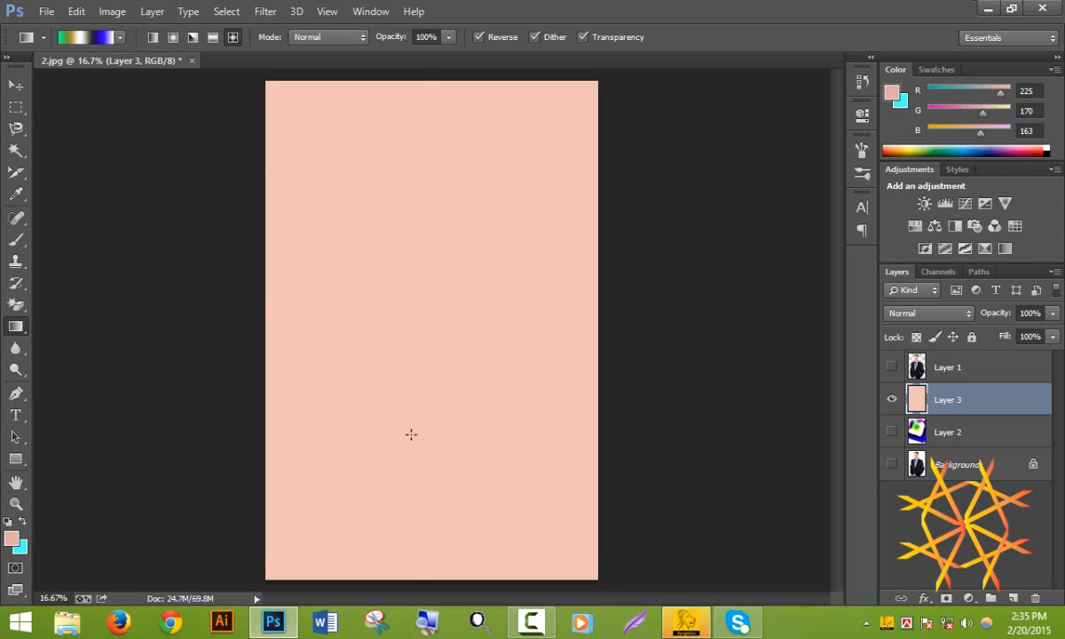
Activate the Blur tool and view the Sharpen and Smudge tools grouped with it
{"action": "left_click", "coordinate": [20, 355]}
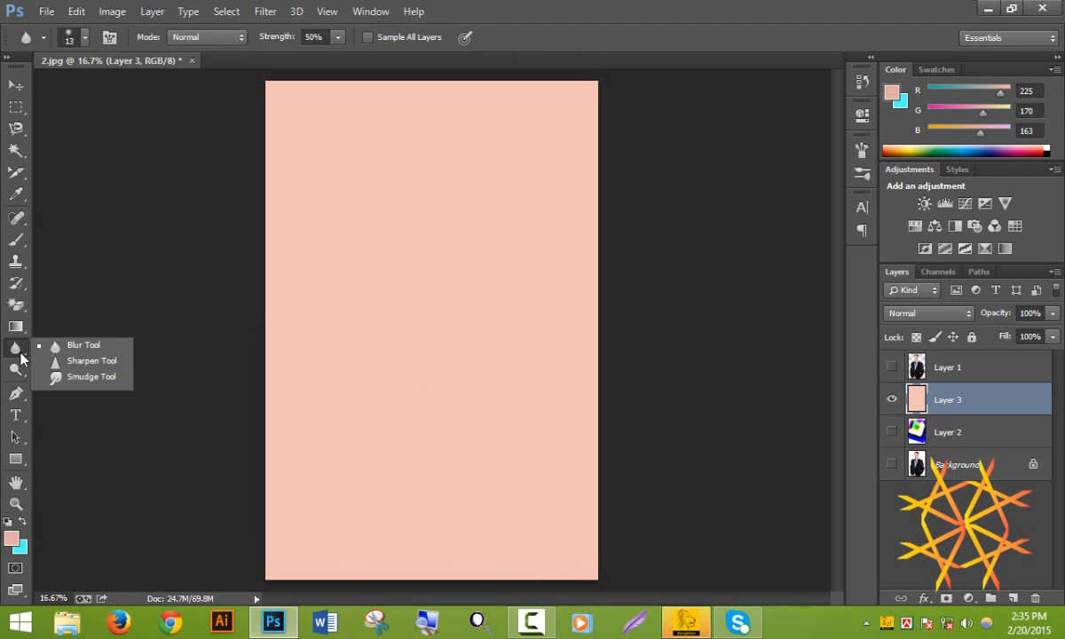
{"action": "left_click", "coordinate": [20, 350]}
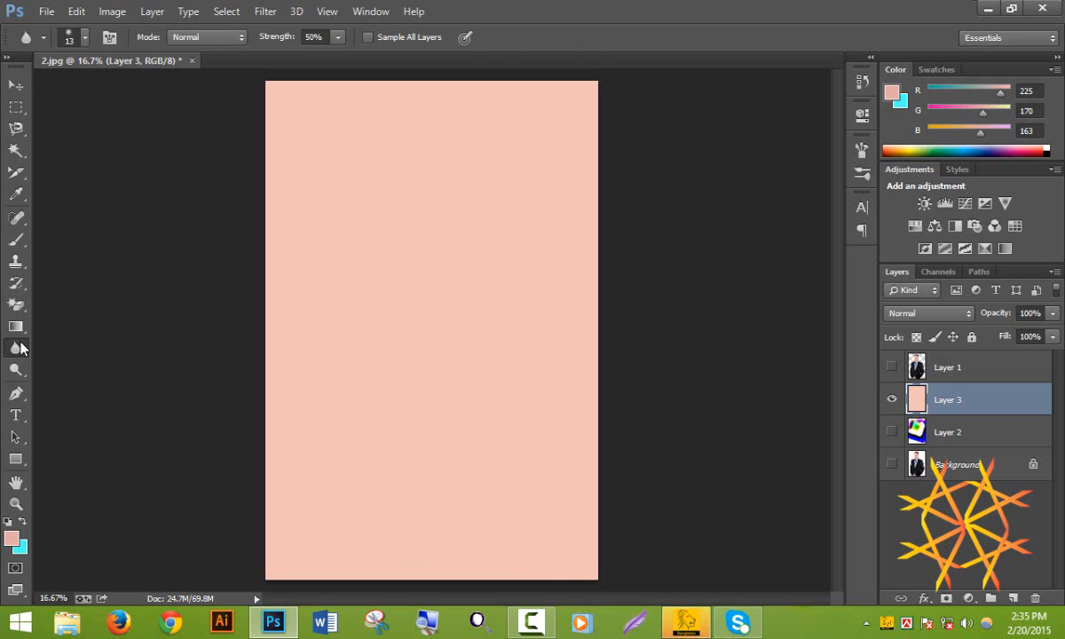